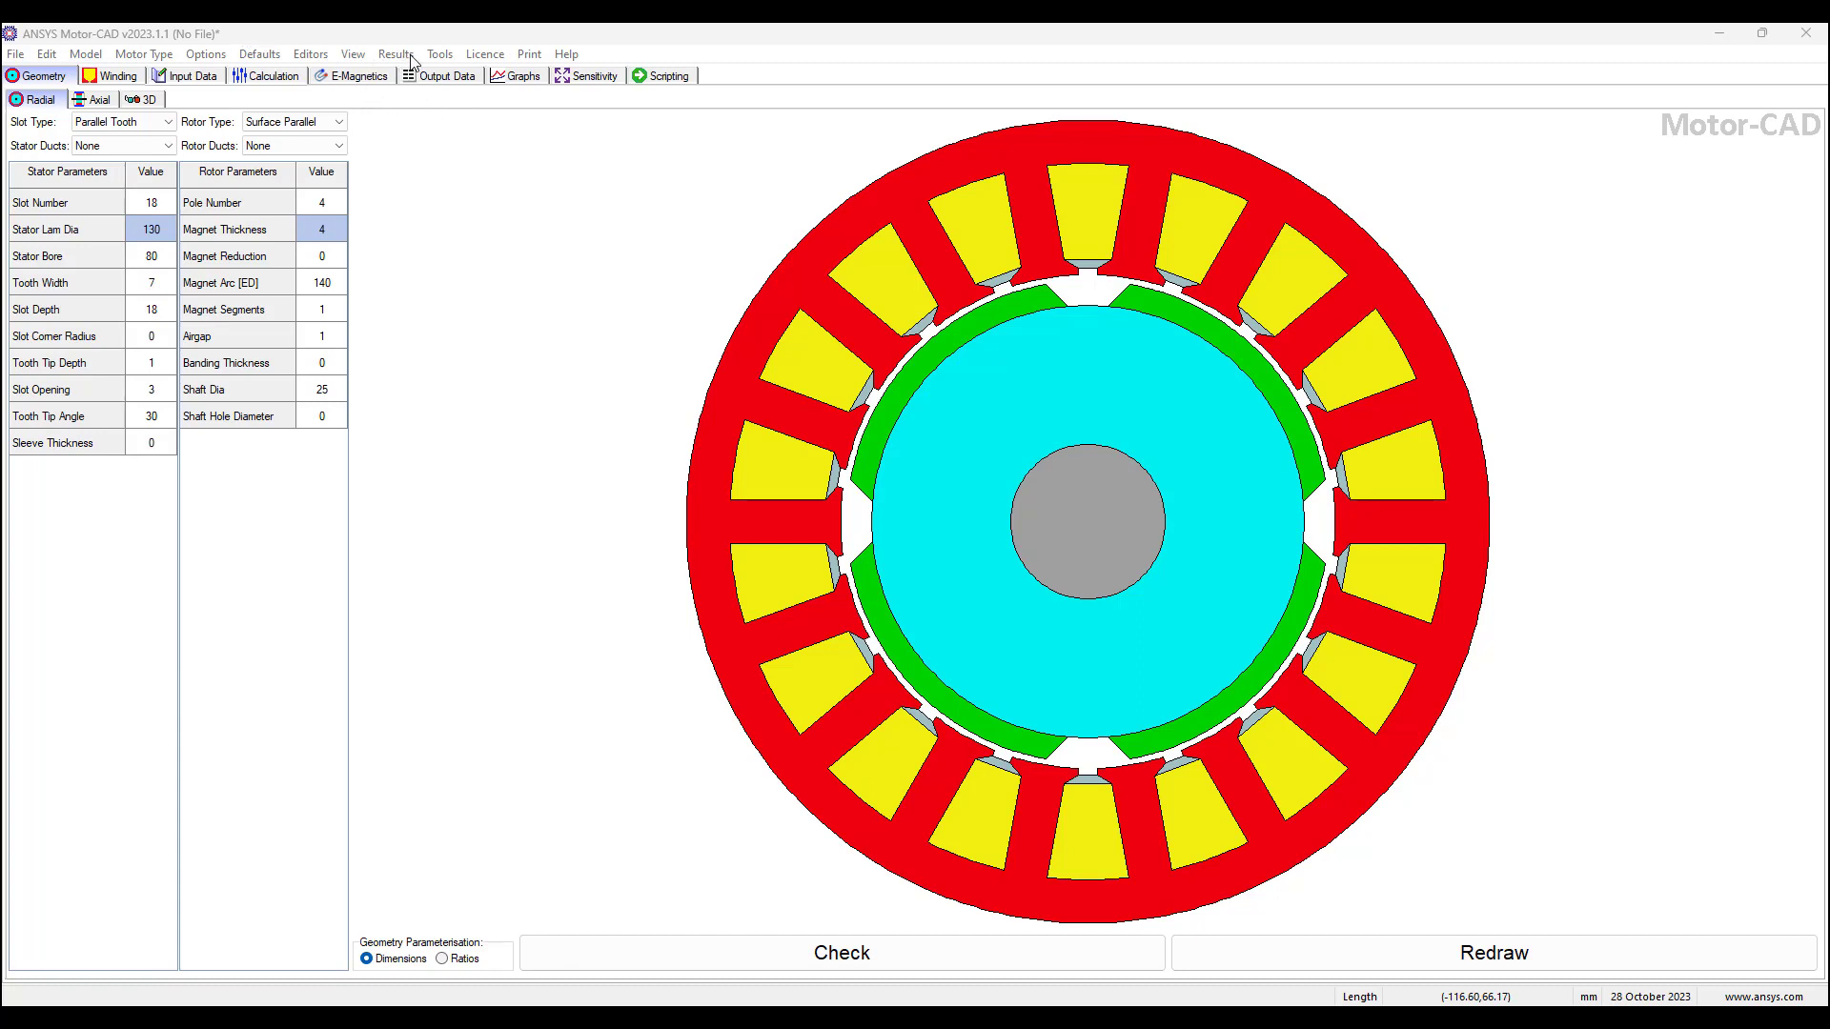
# Set the Electronics Desktop export to a 3D model type with Solving set to 'Not solved'
pyautogui.click(441, 55)
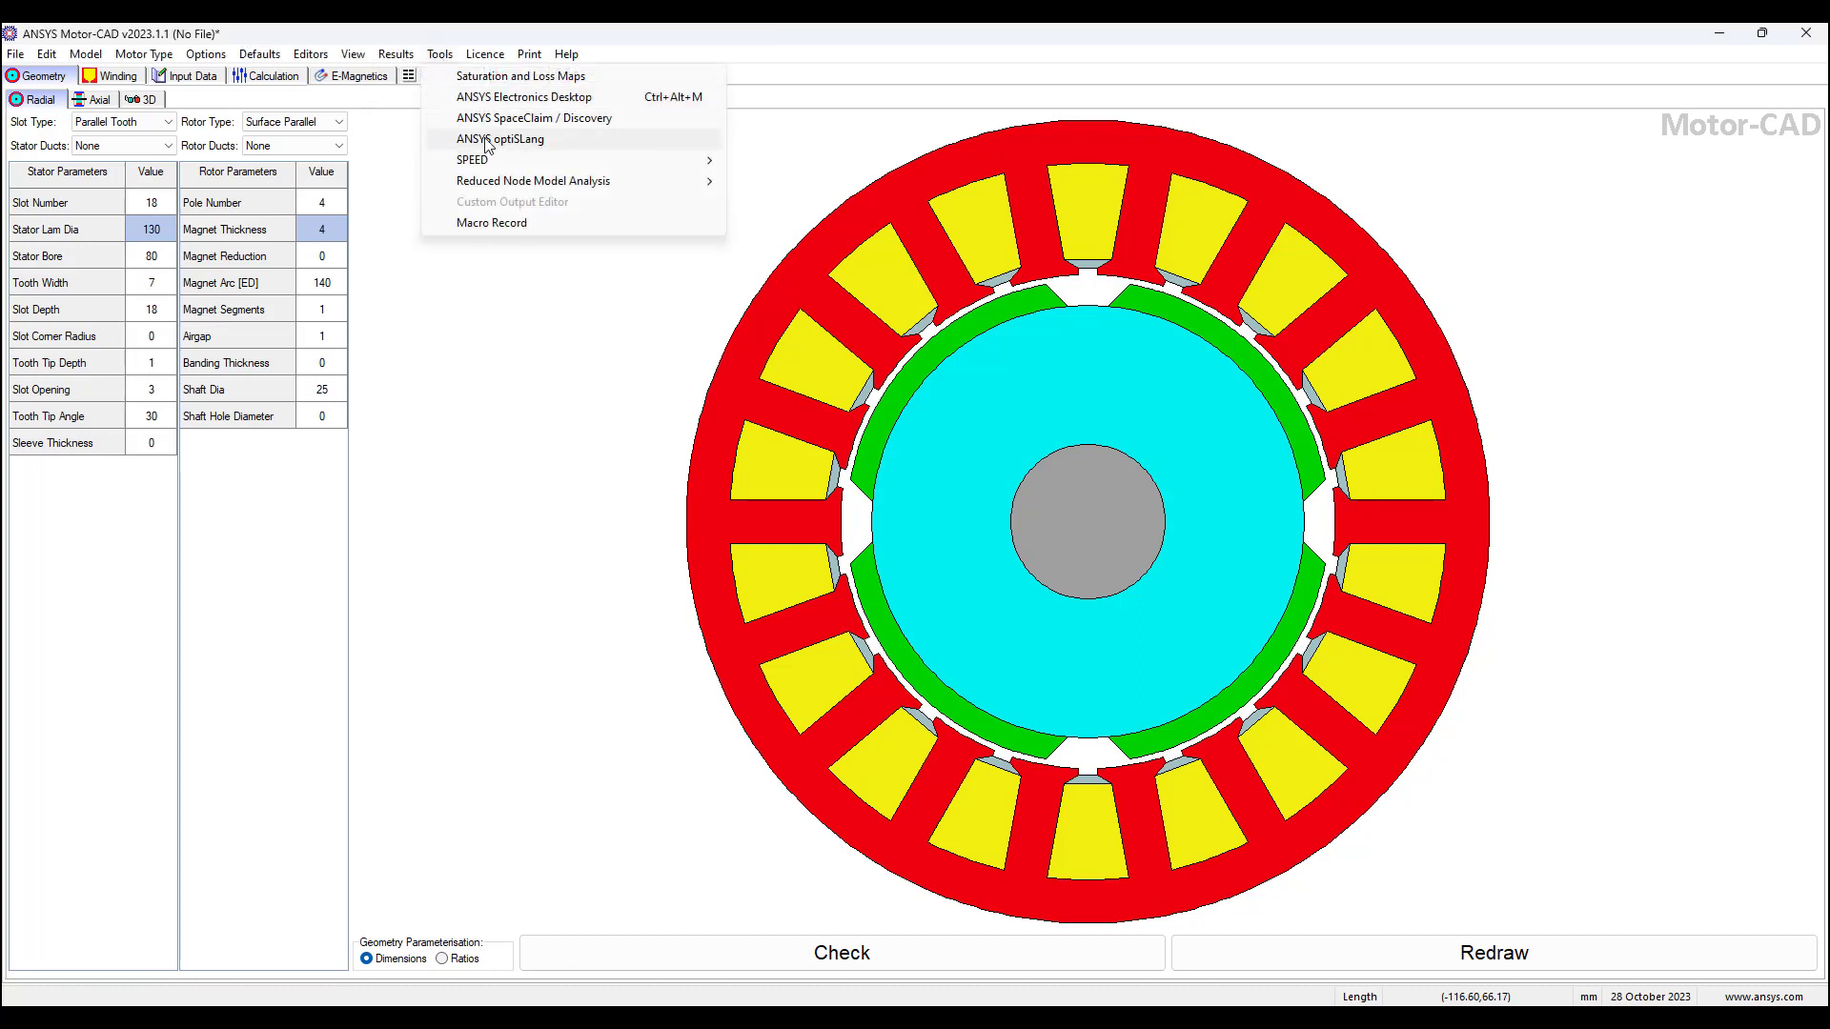
pyautogui.click(570, 99)
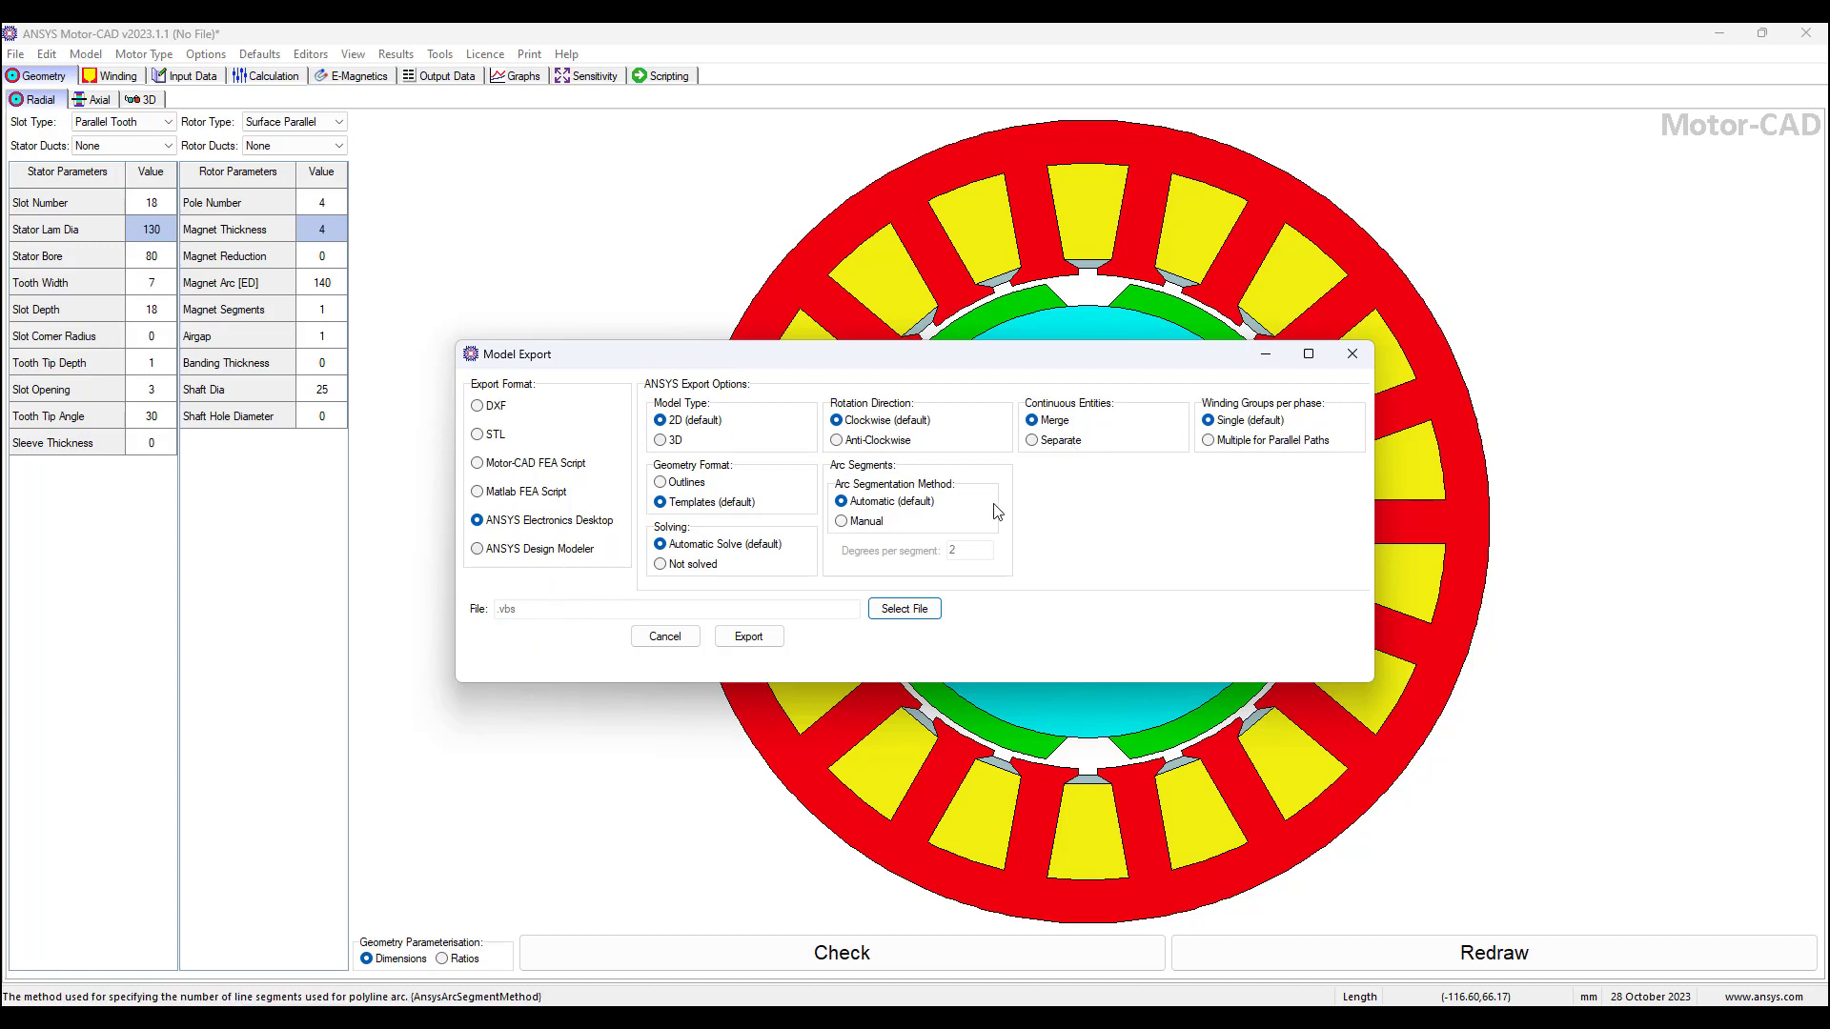
pyautogui.click(671, 444)
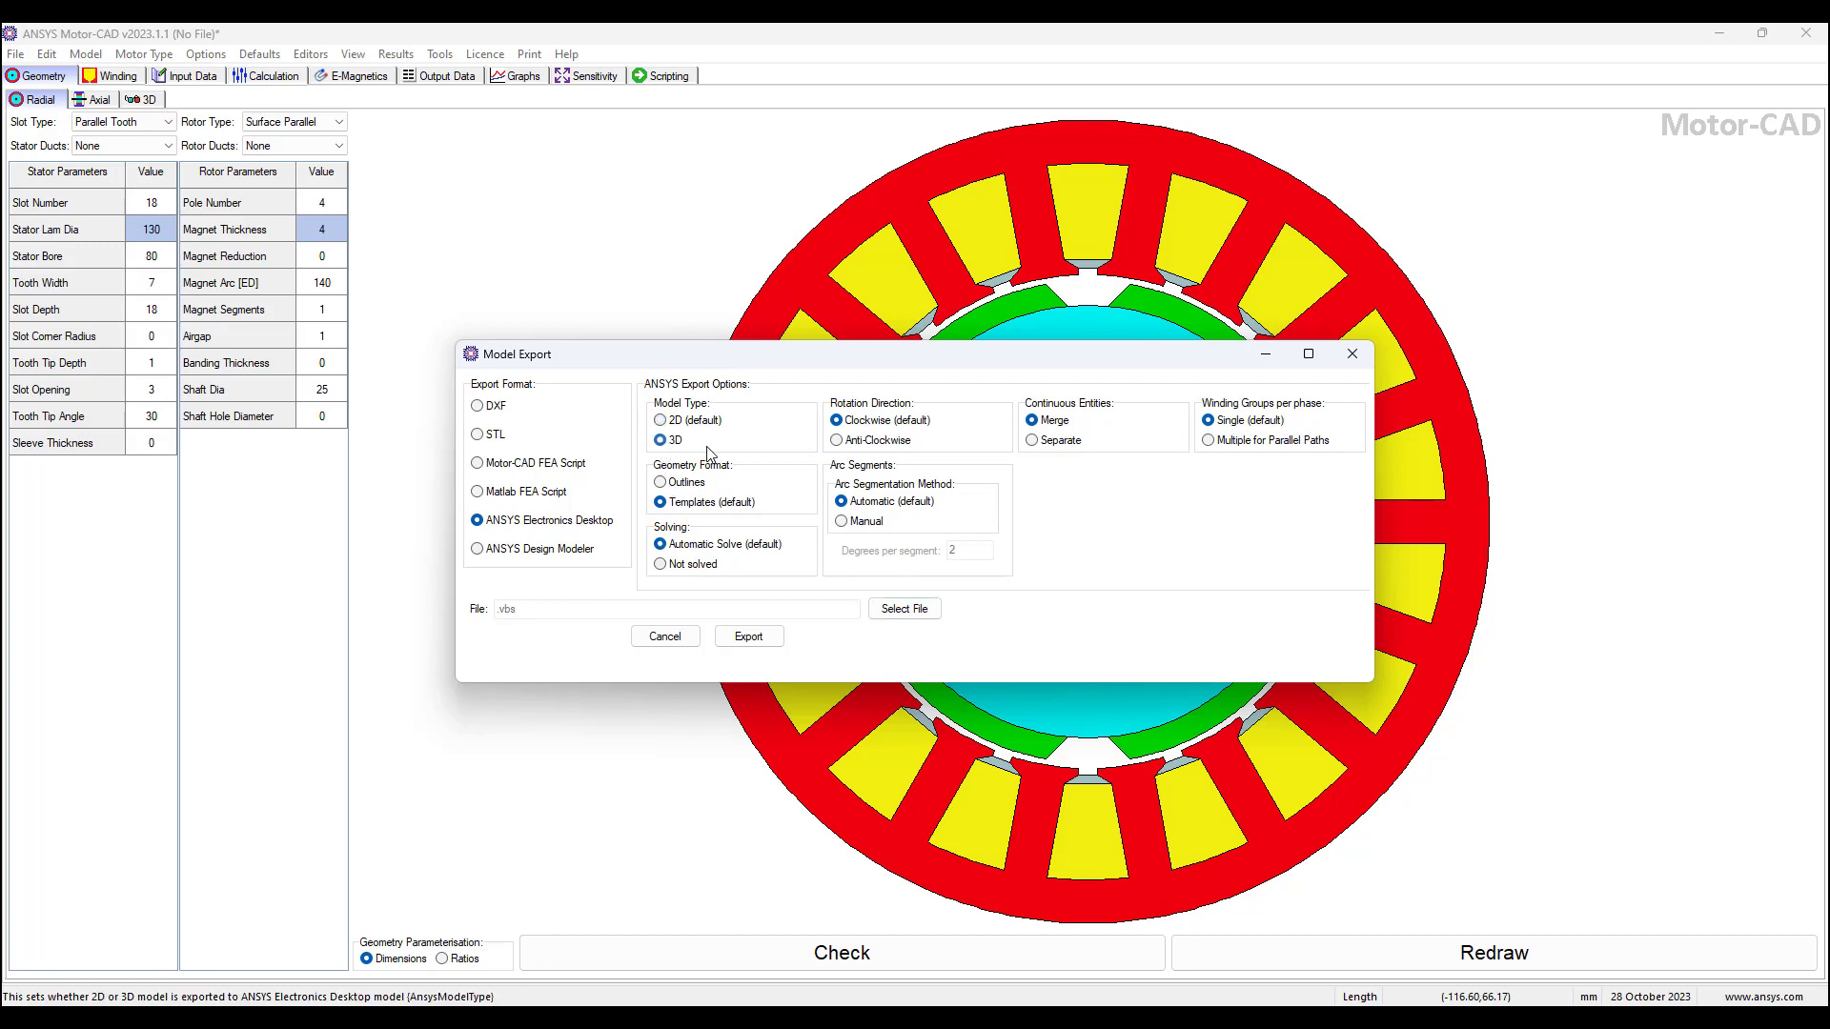
pyautogui.click(661, 566)
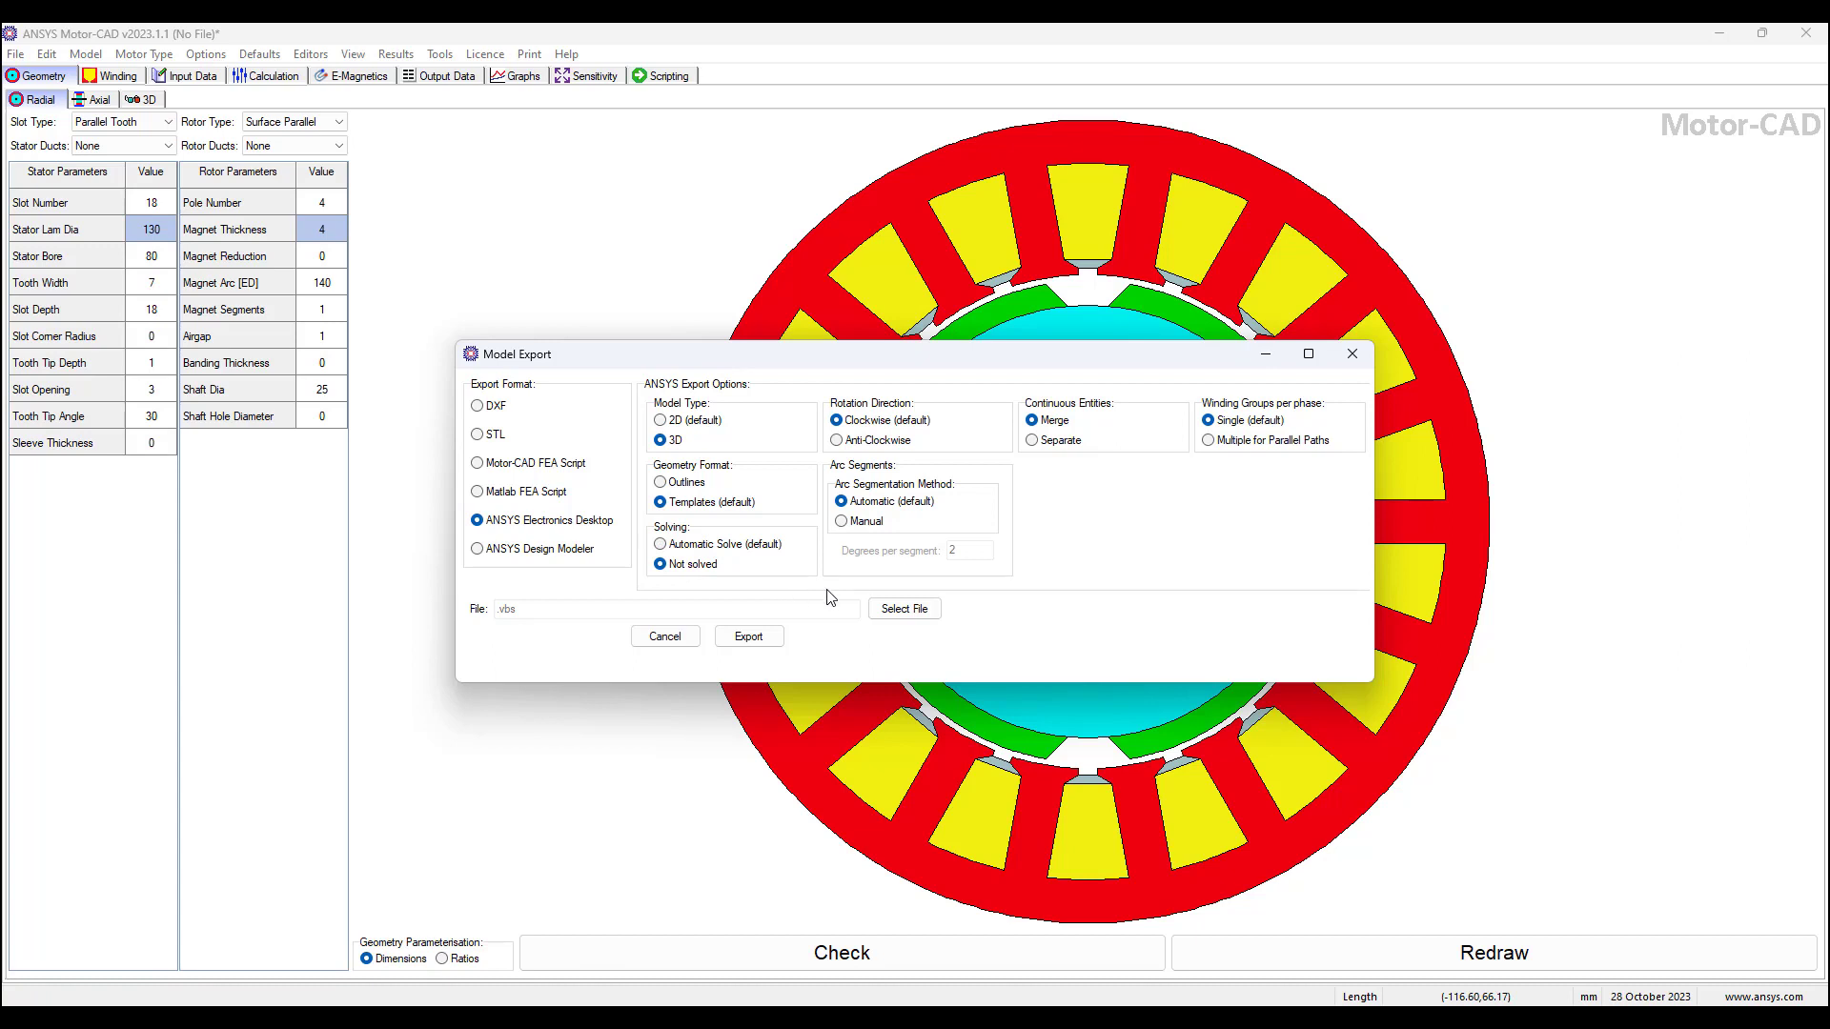
# Export the model as BPM_MotorCAD_to_Maxwell.vbs into the '11 - Motor-CAD - Export Model to Maxwell' folder
pyautogui.click(887, 610)
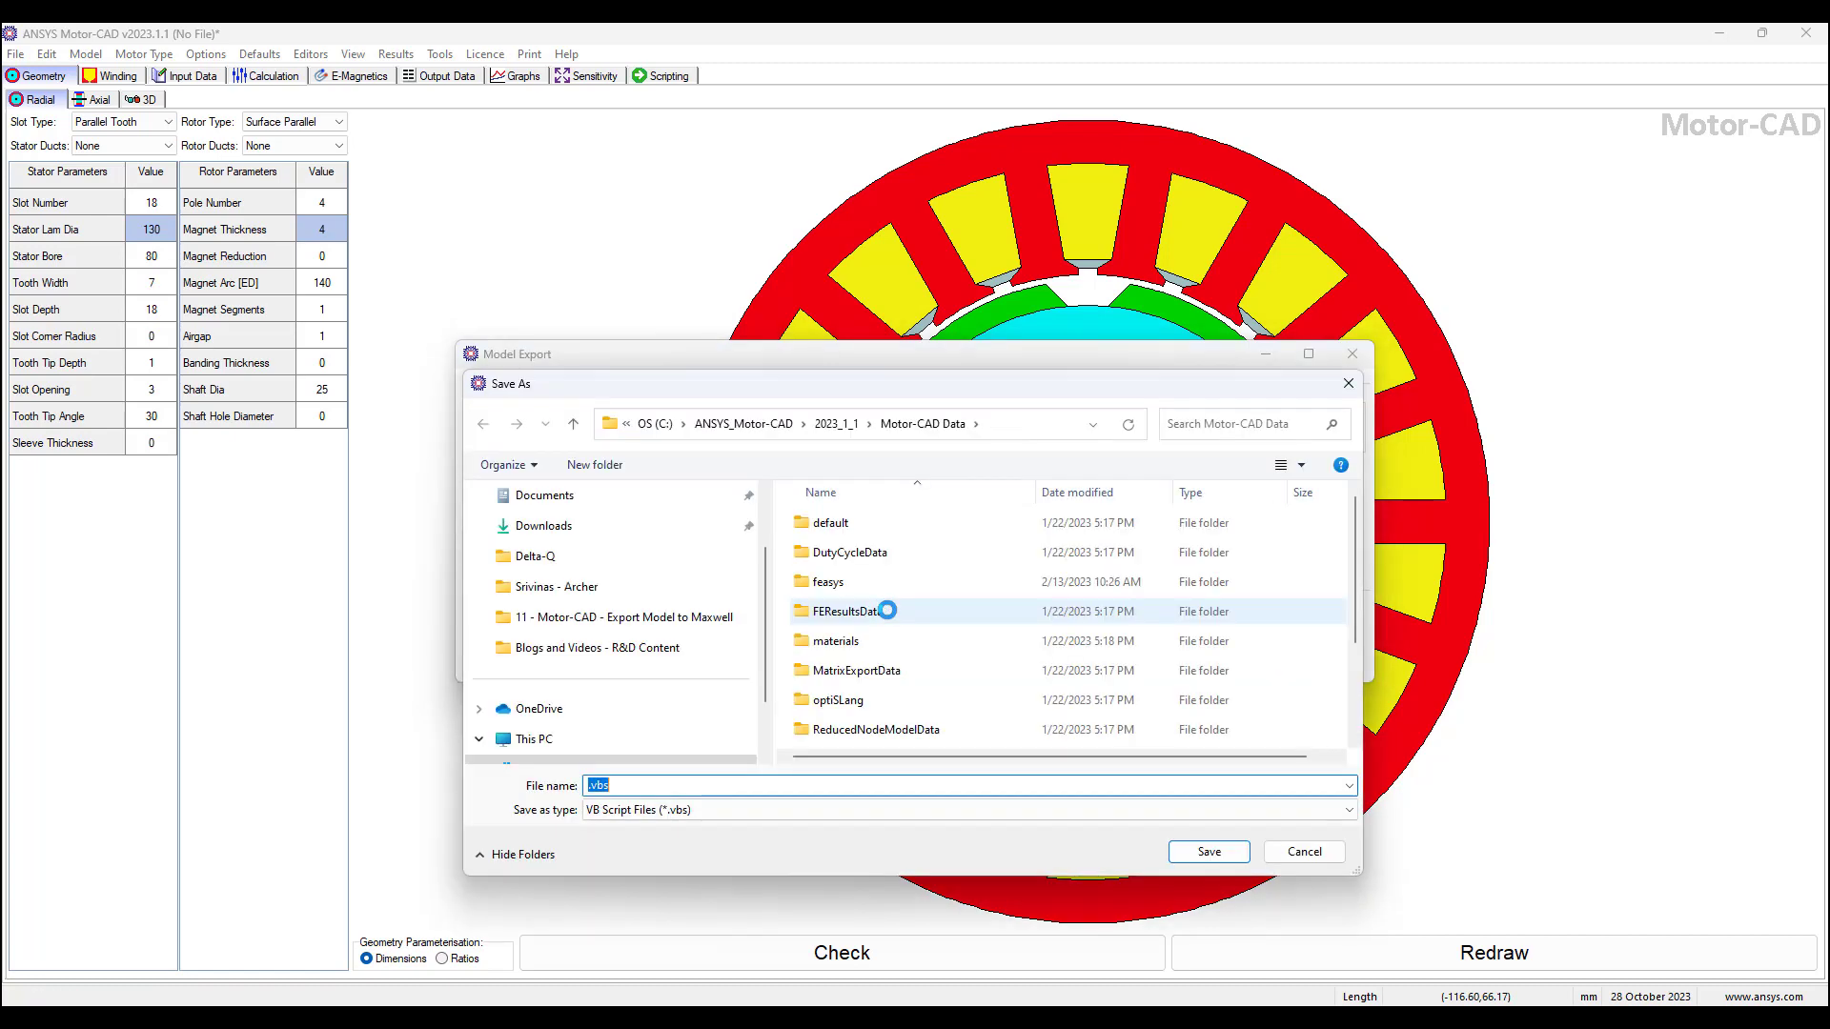
pyautogui.click(577, 648)
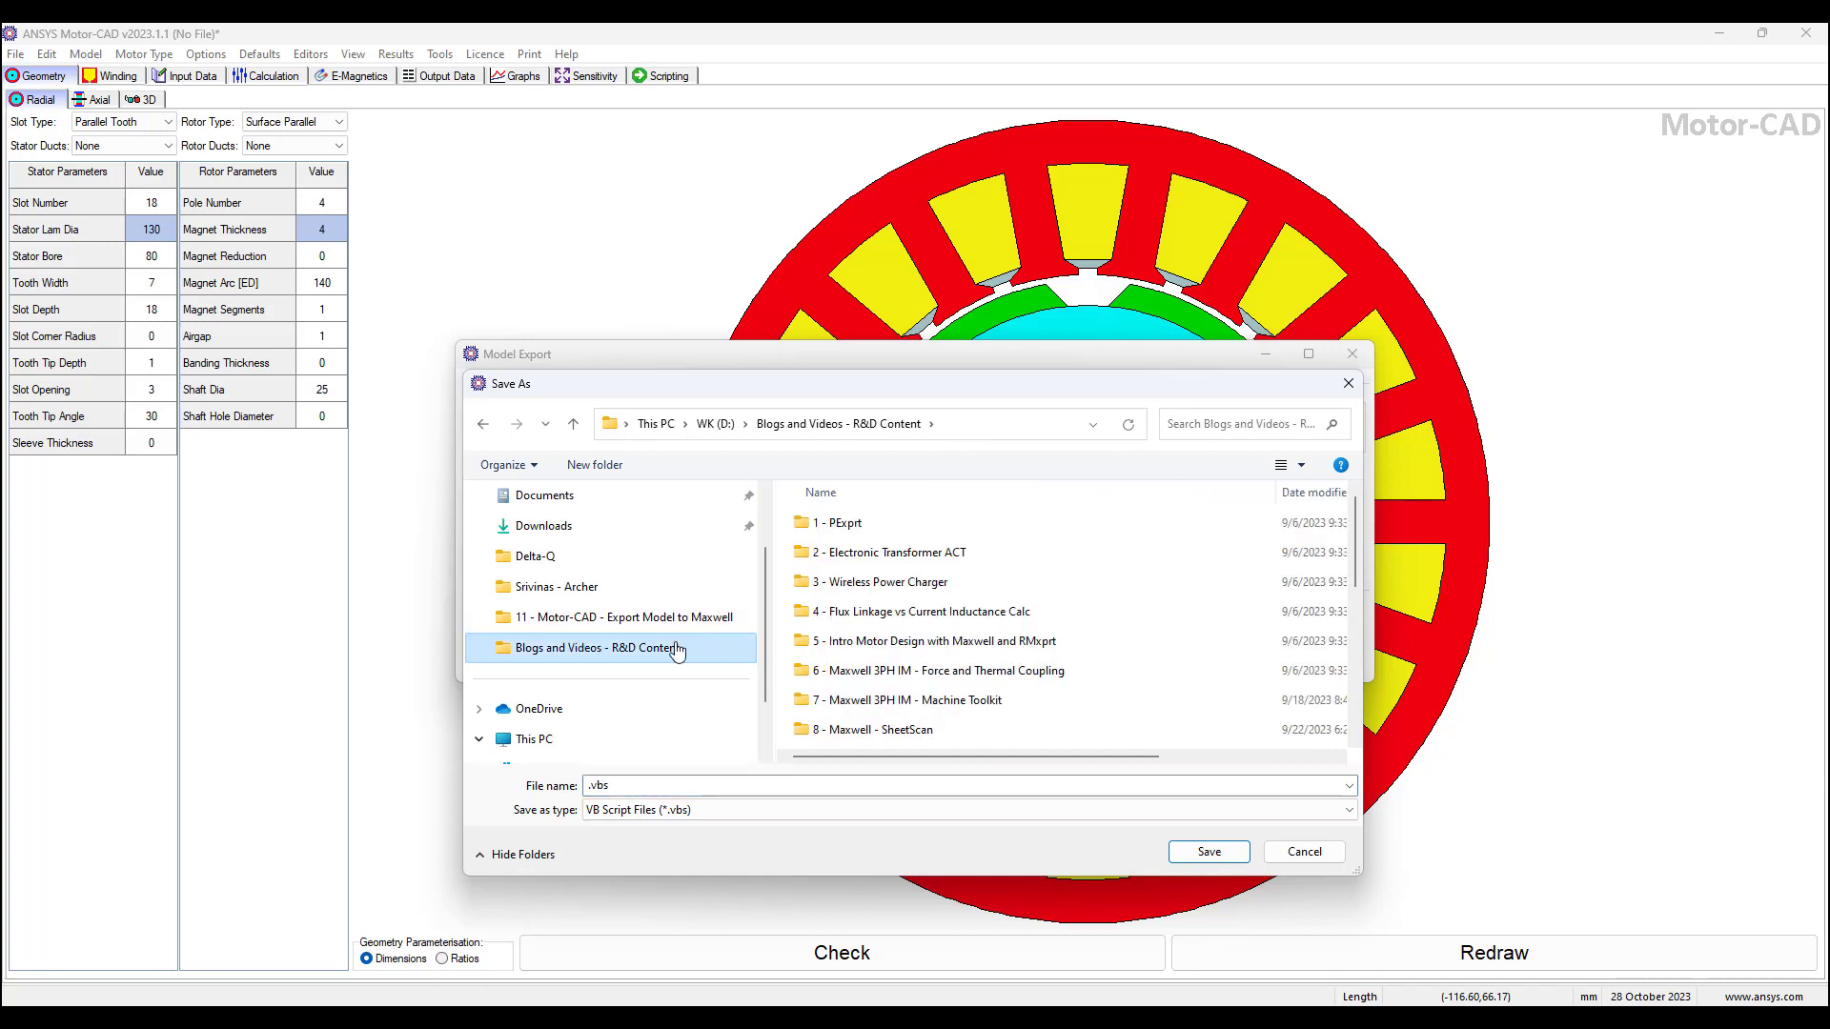
pyautogui.scroll(-3, 886, 671)
pyautogui.click(894, 559)
pyautogui.doubleClick(894, 559)
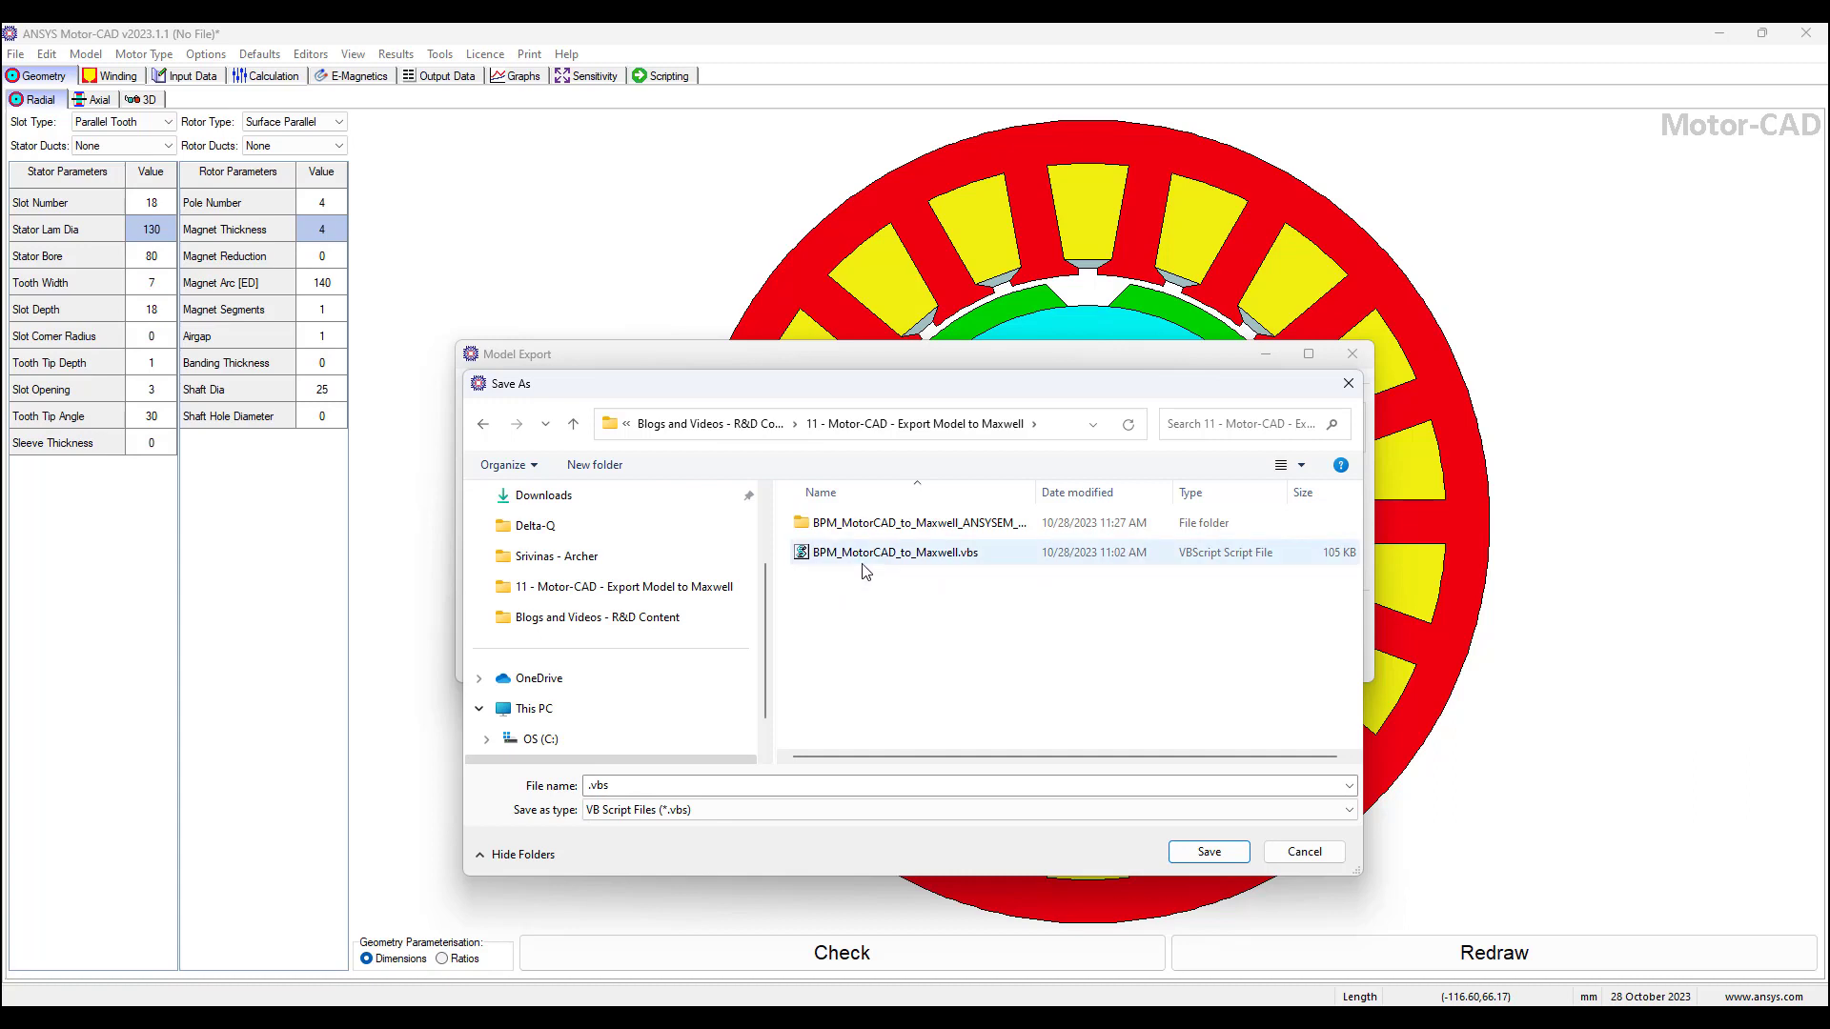
pyautogui.click(949, 554)
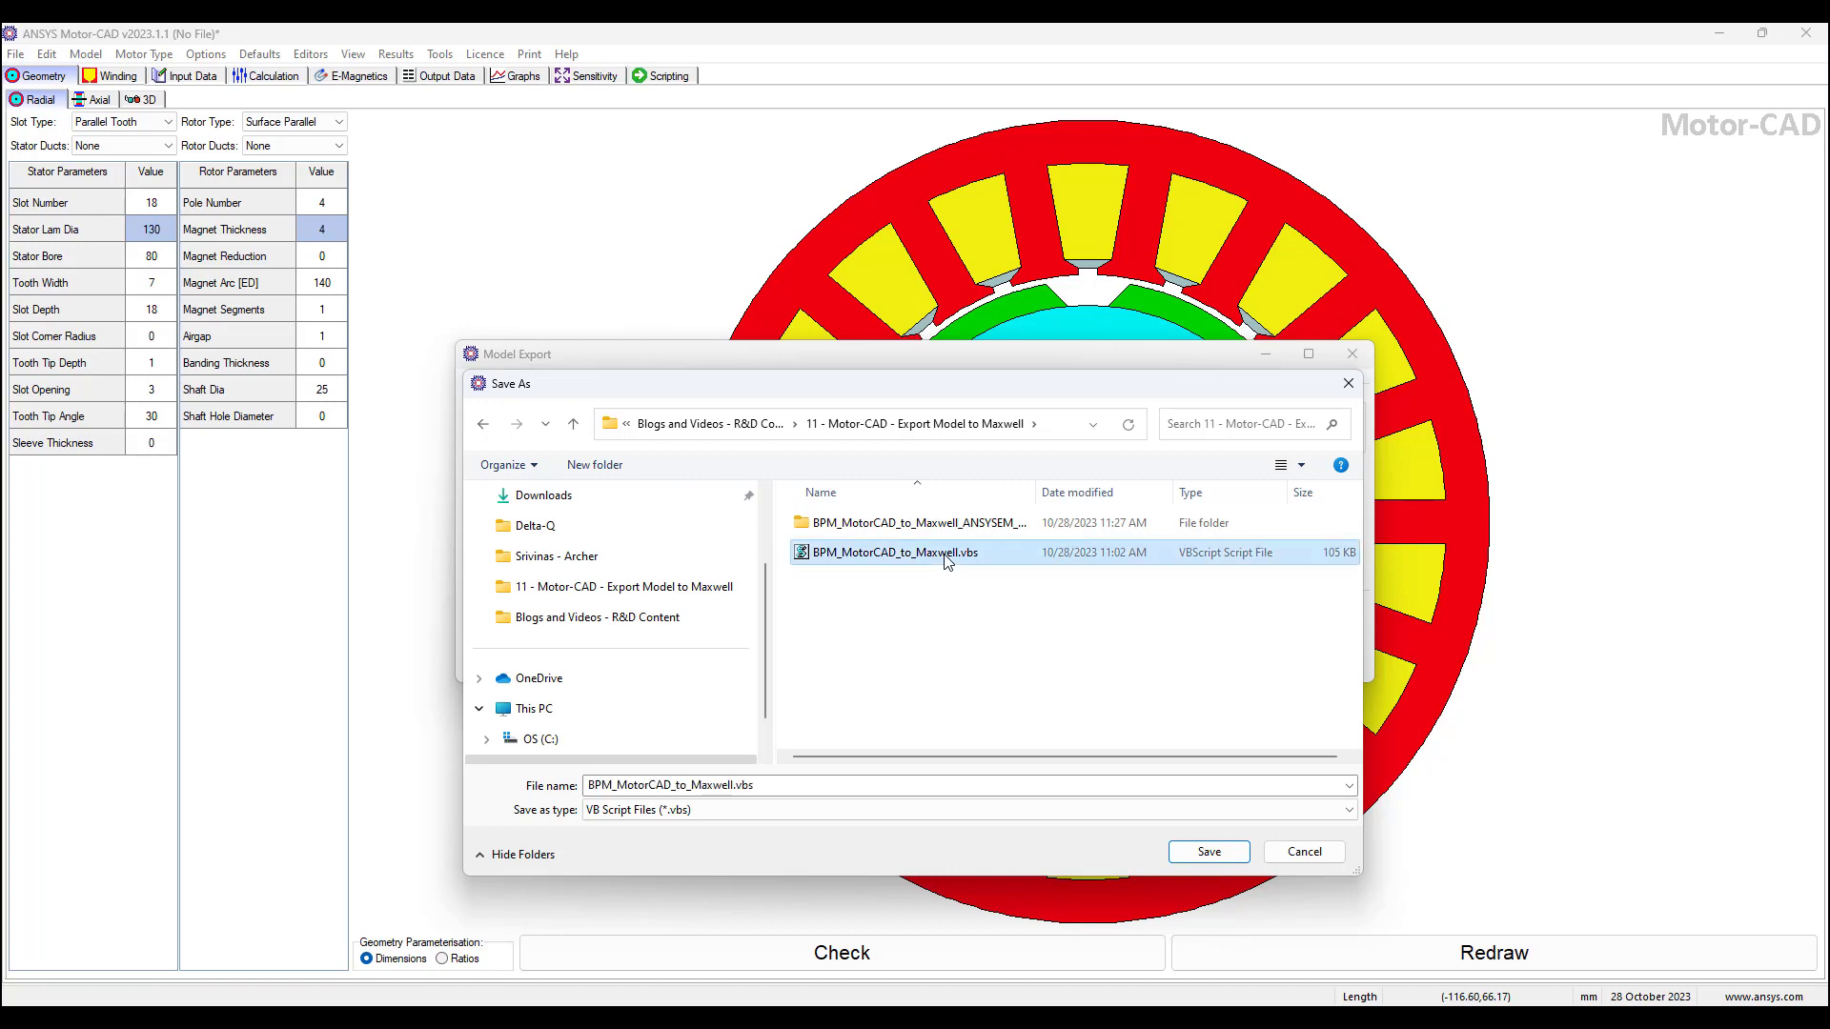
pyautogui.click(1187, 849)
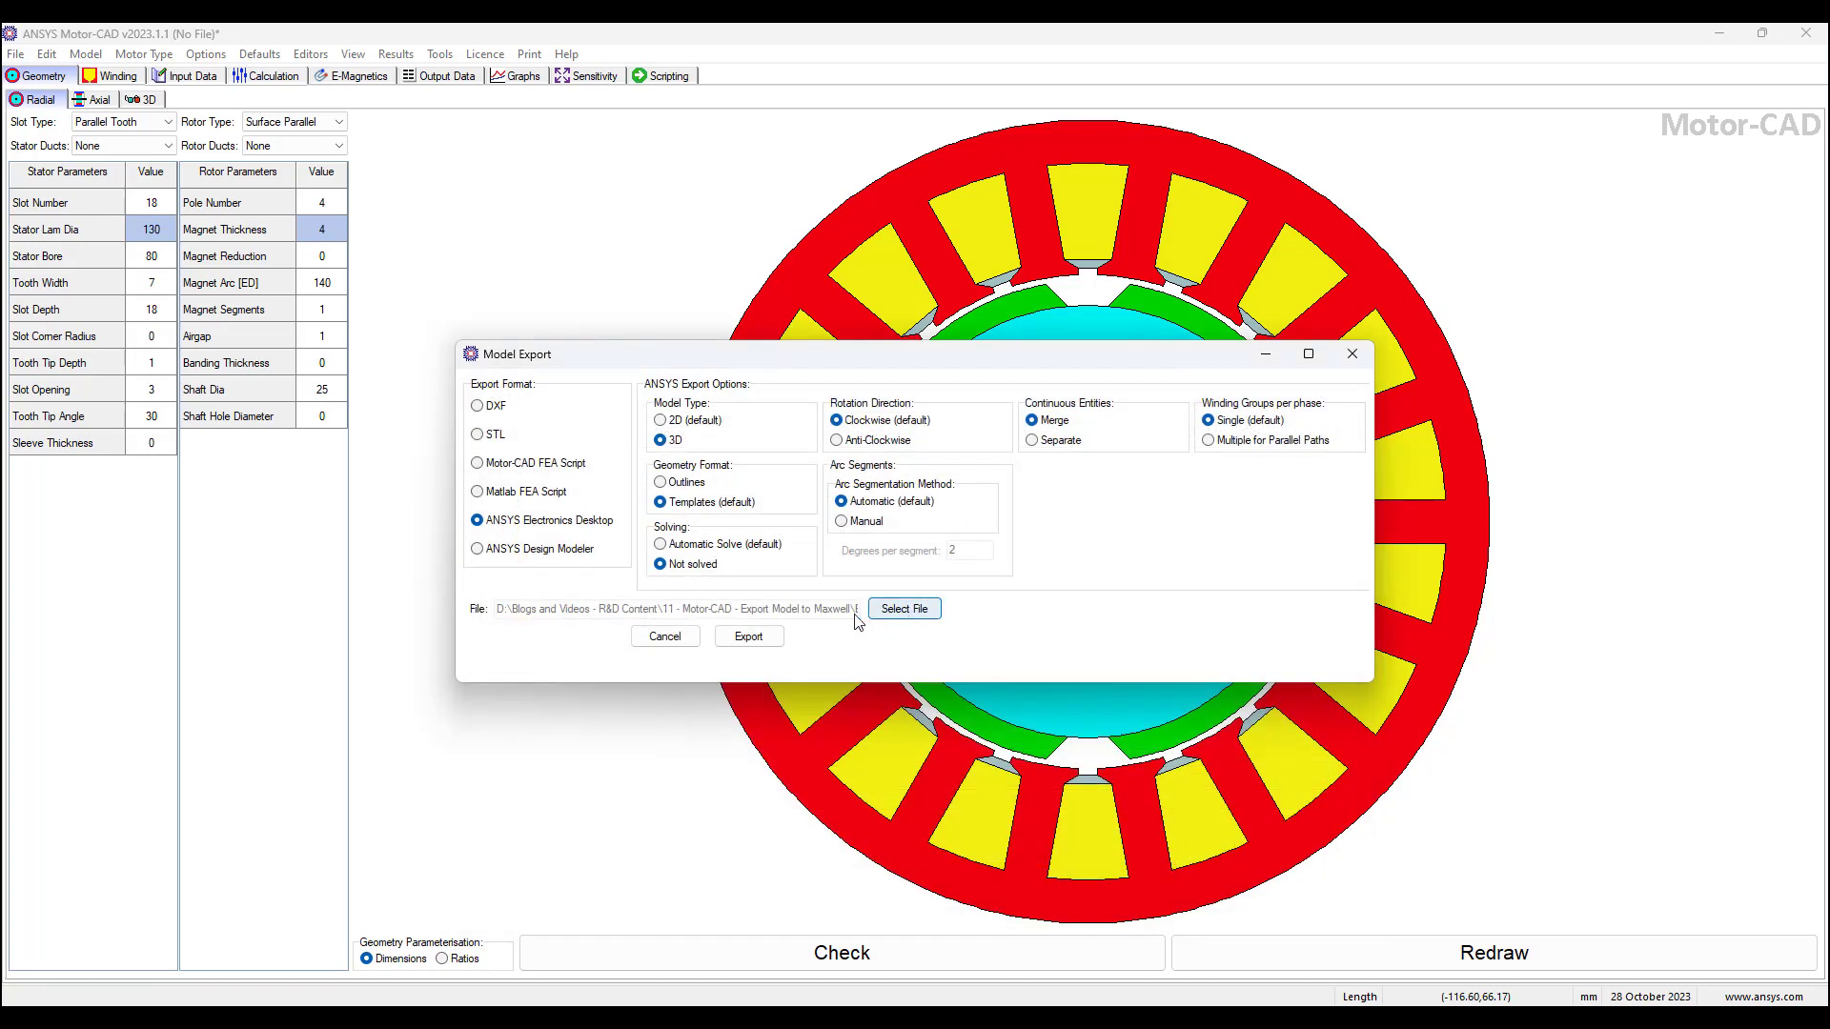
pyautogui.click(748, 637)
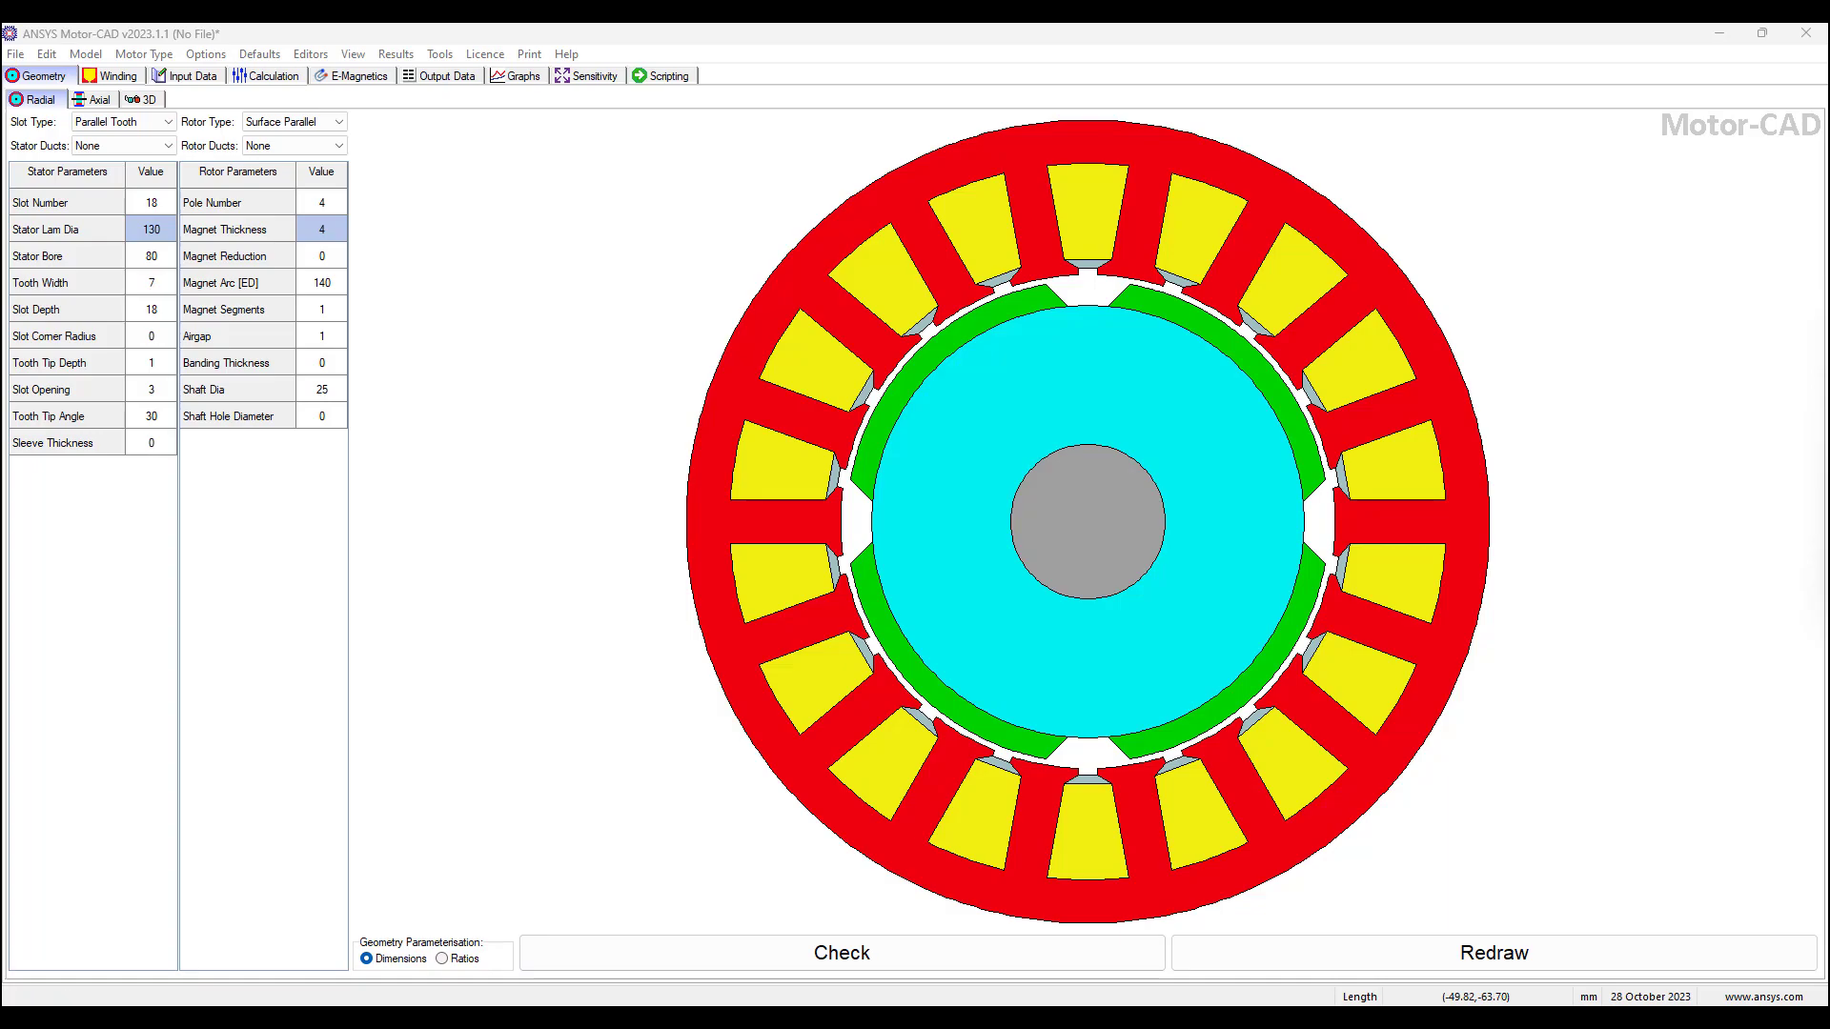
# In Electronics Desktop, run the BPM_MotorCAD_to_Maxwell.vbs script to build the Maxwell 3D transient motor
pyautogui.click(970, 945)
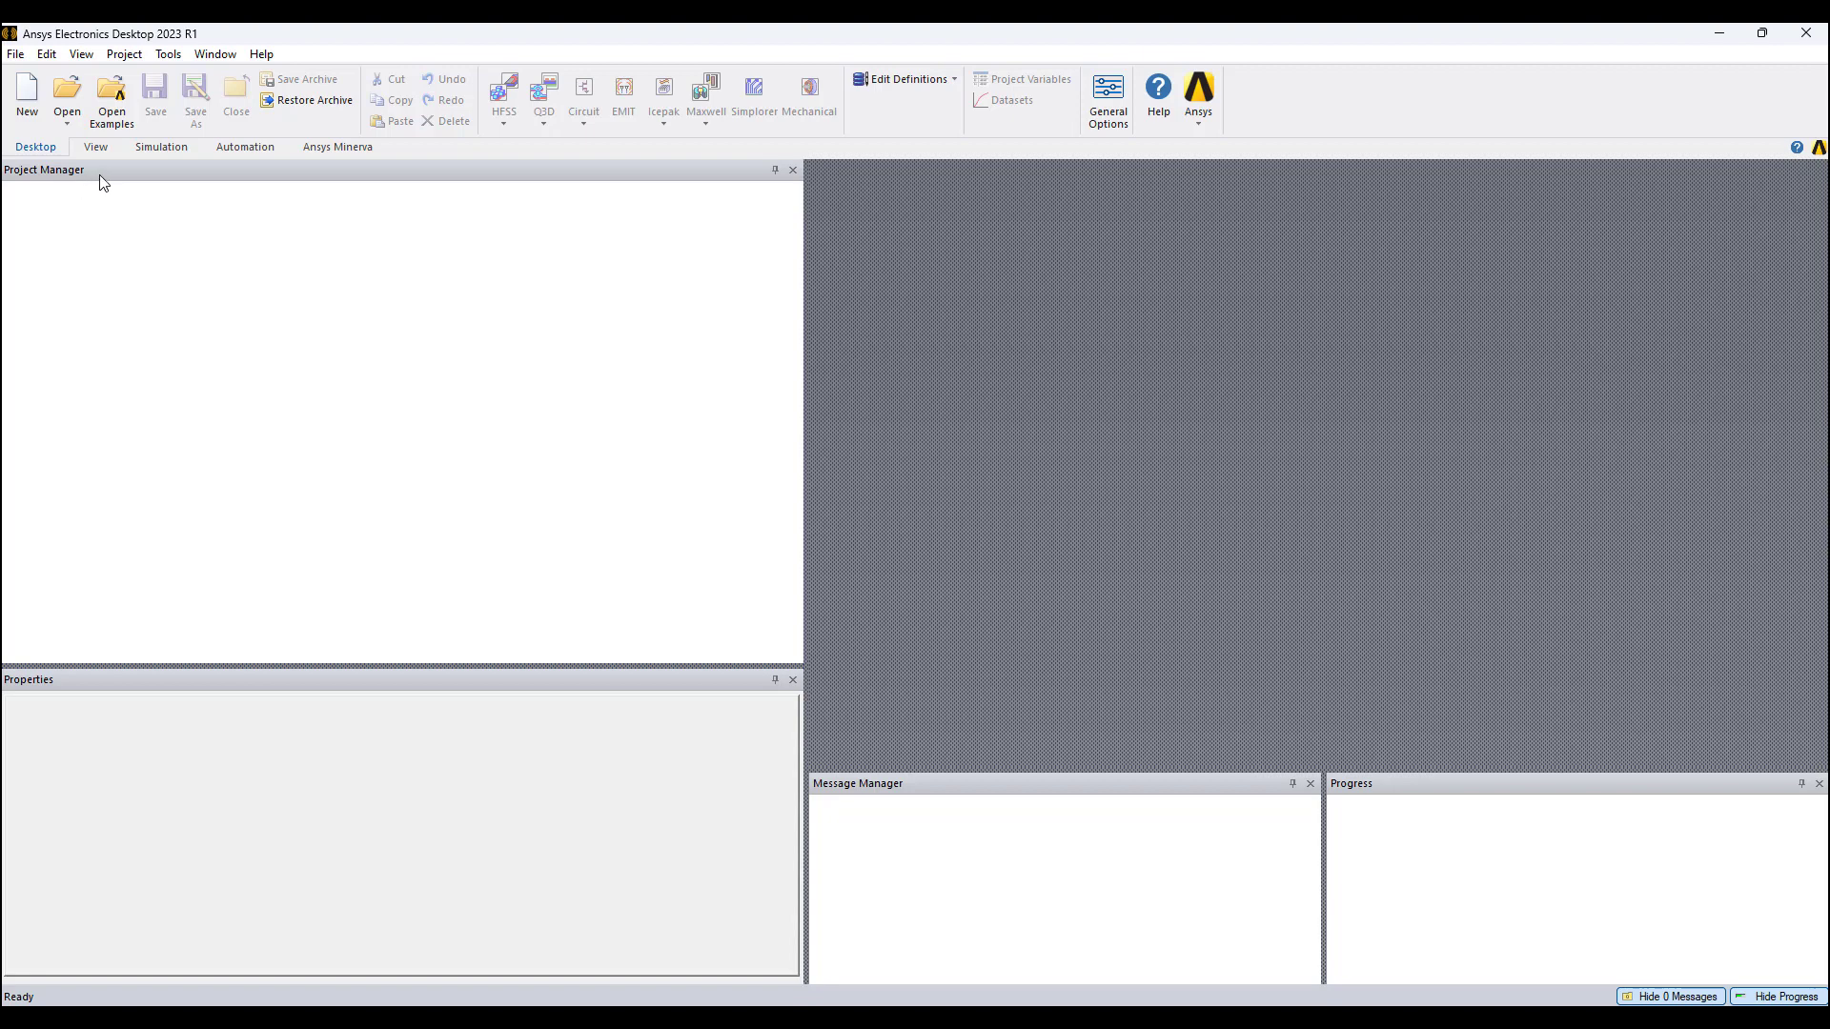
pyautogui.click(240, 149)
pyautogui.click(230, 92)
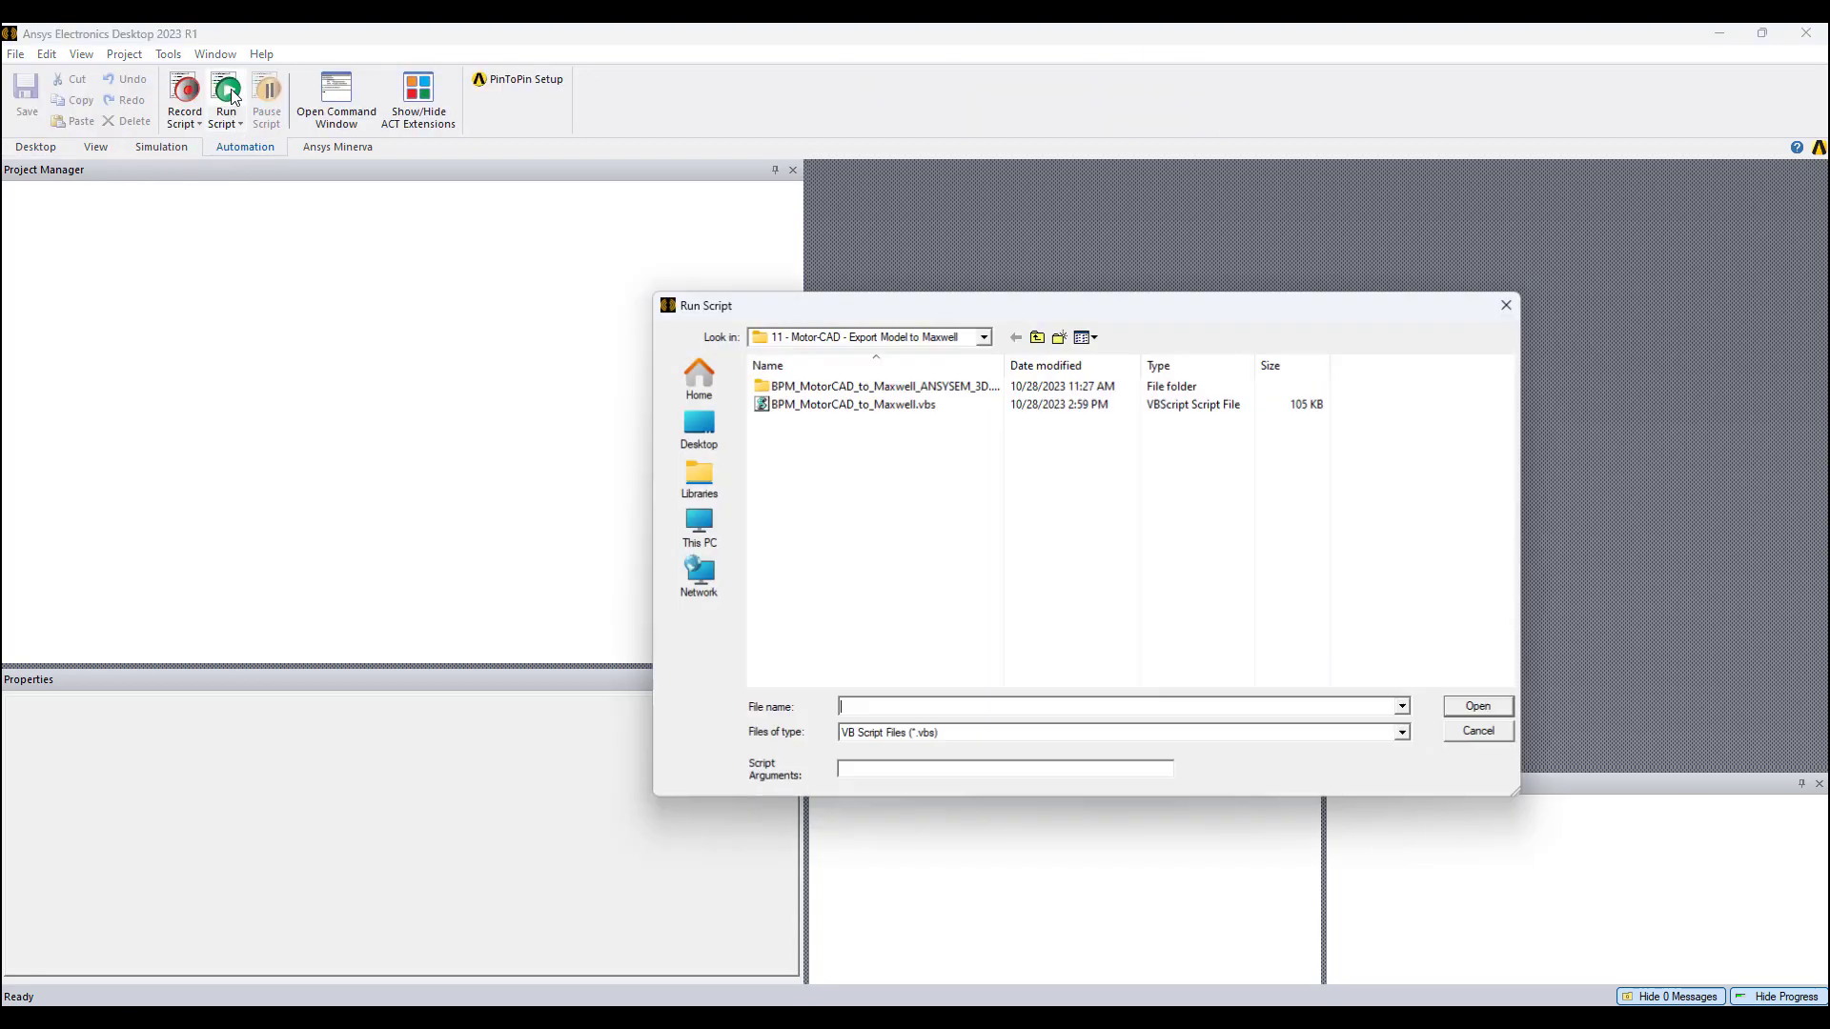
pyautogui.click(837, 406)
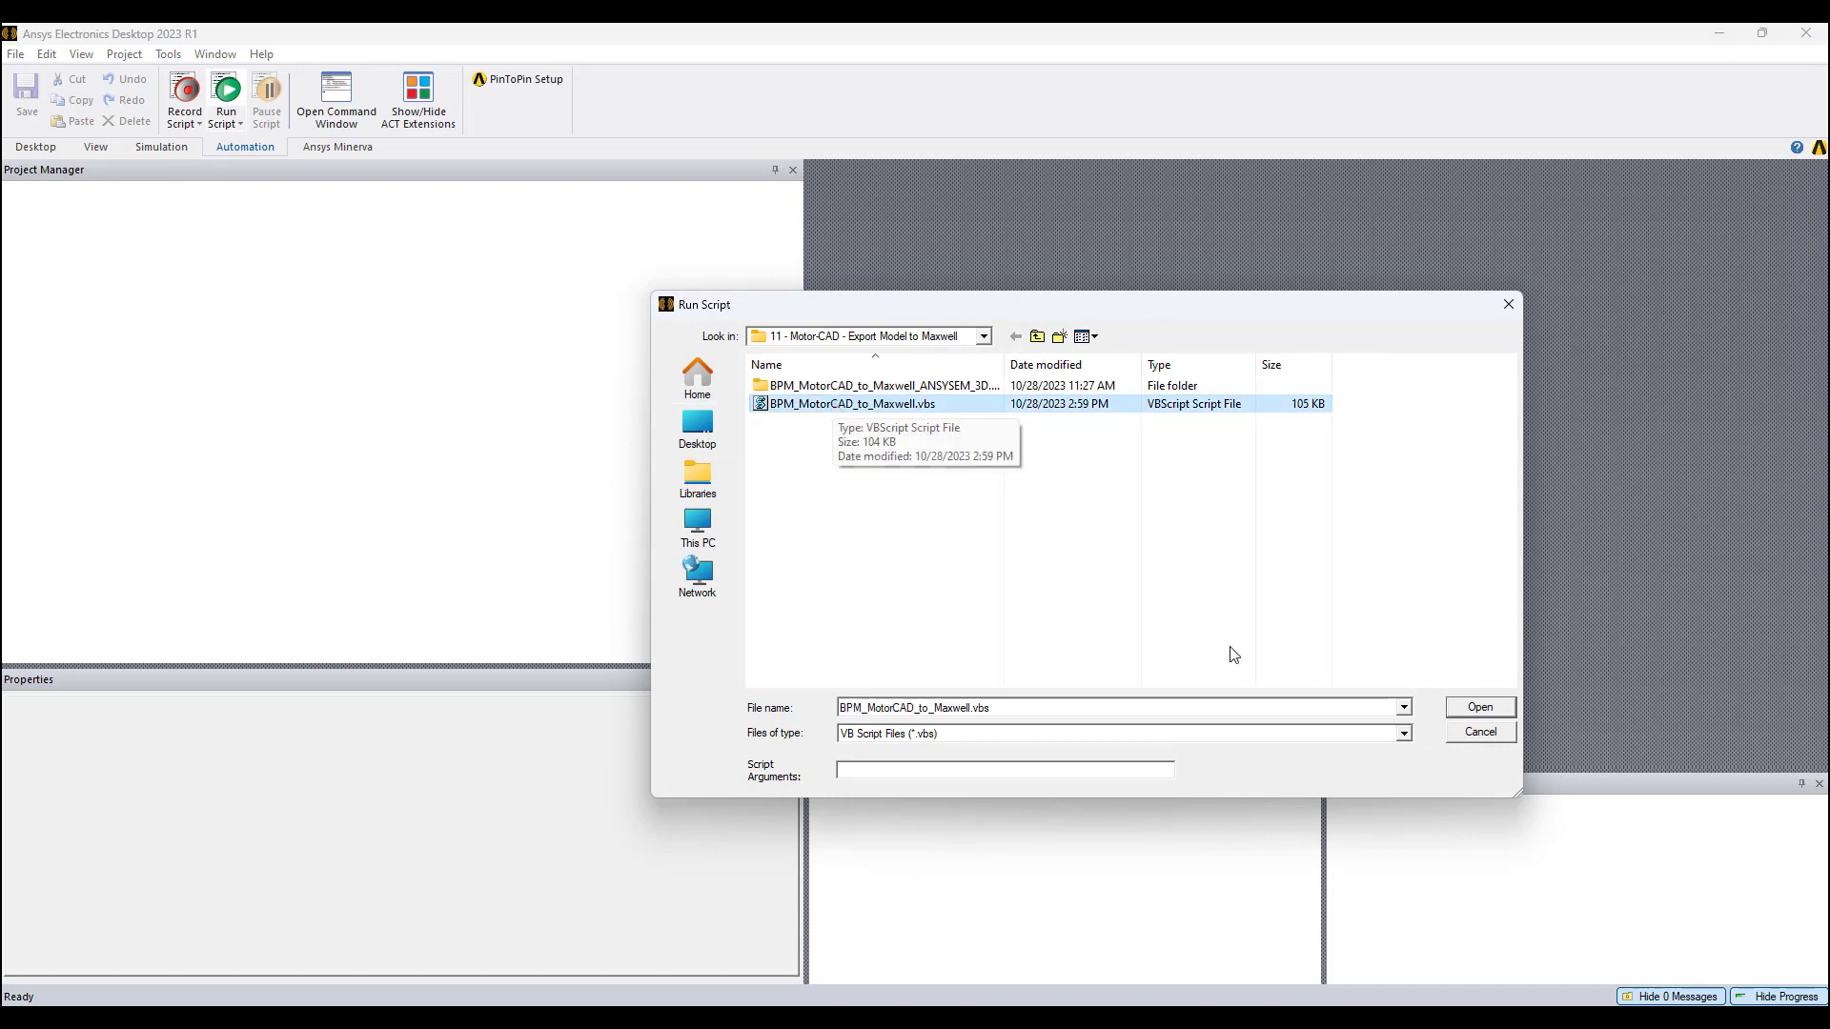
pyautogui.click(1477, 710)
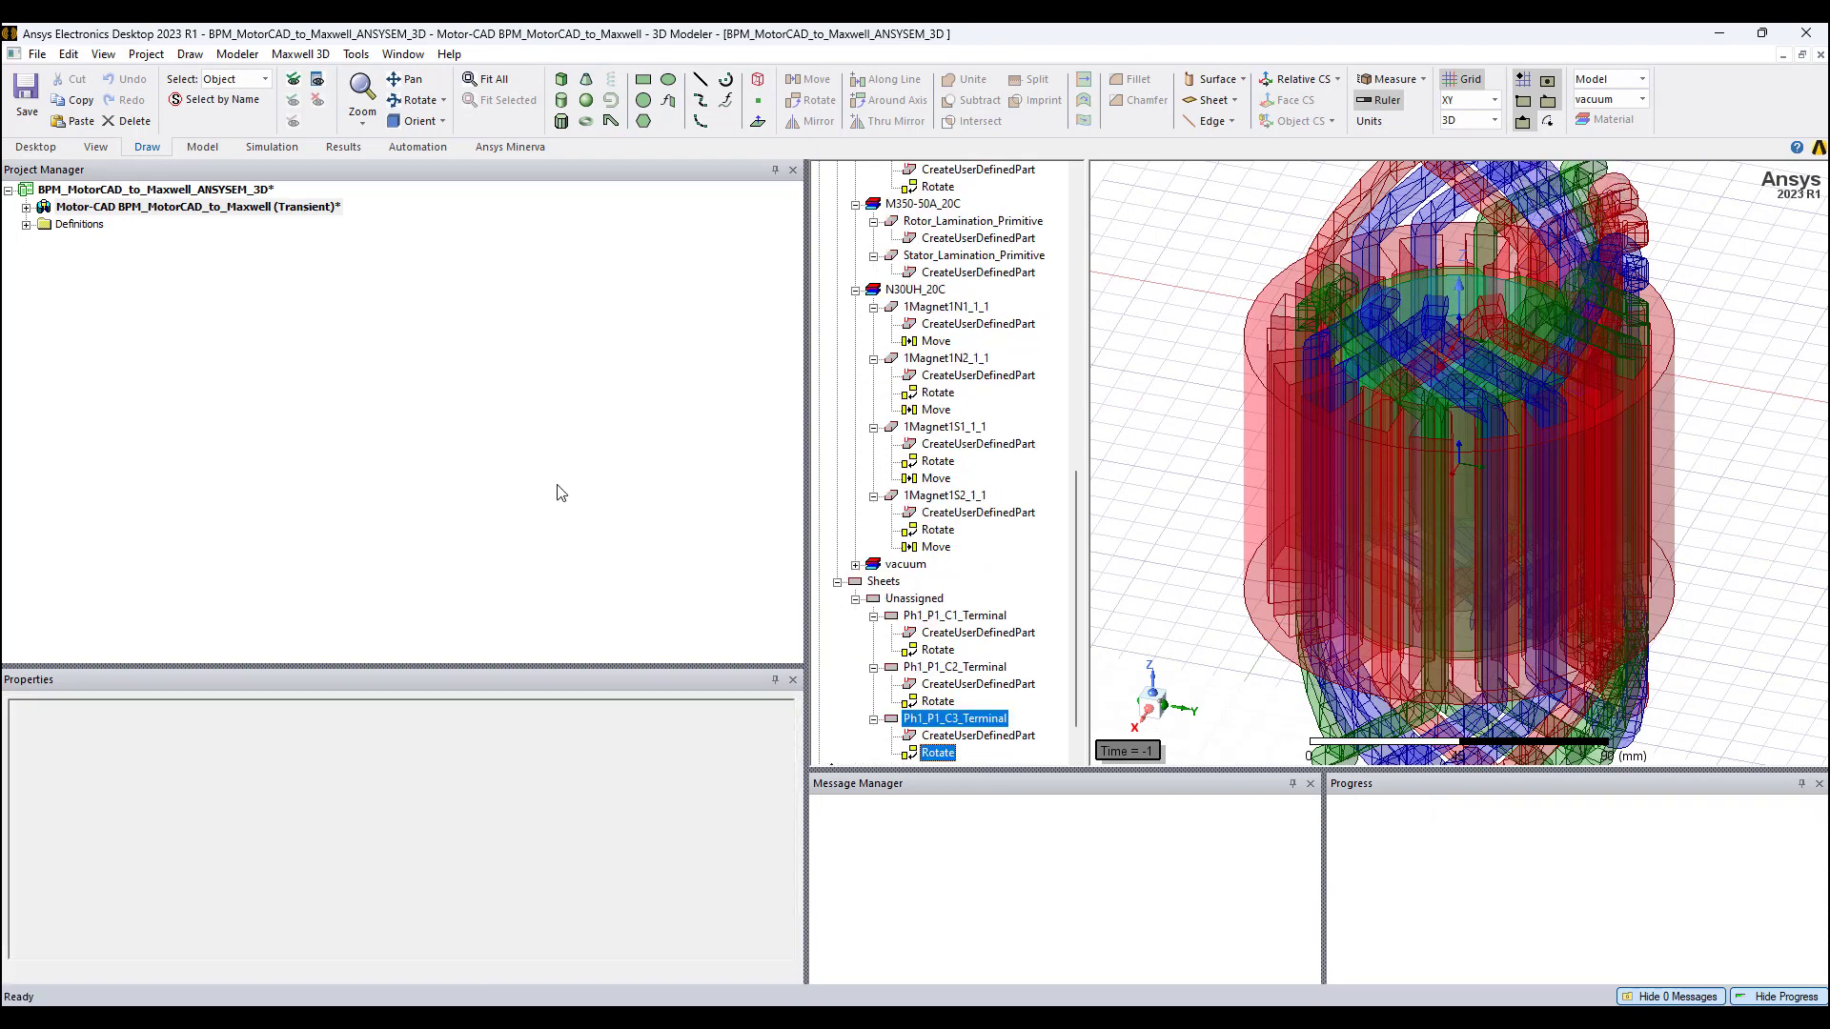
# Expand the Motor-CAD design to view its voltage, current, flux linkage and torque plots, then reopen its 3D model
pyautogui.click(27, 207)
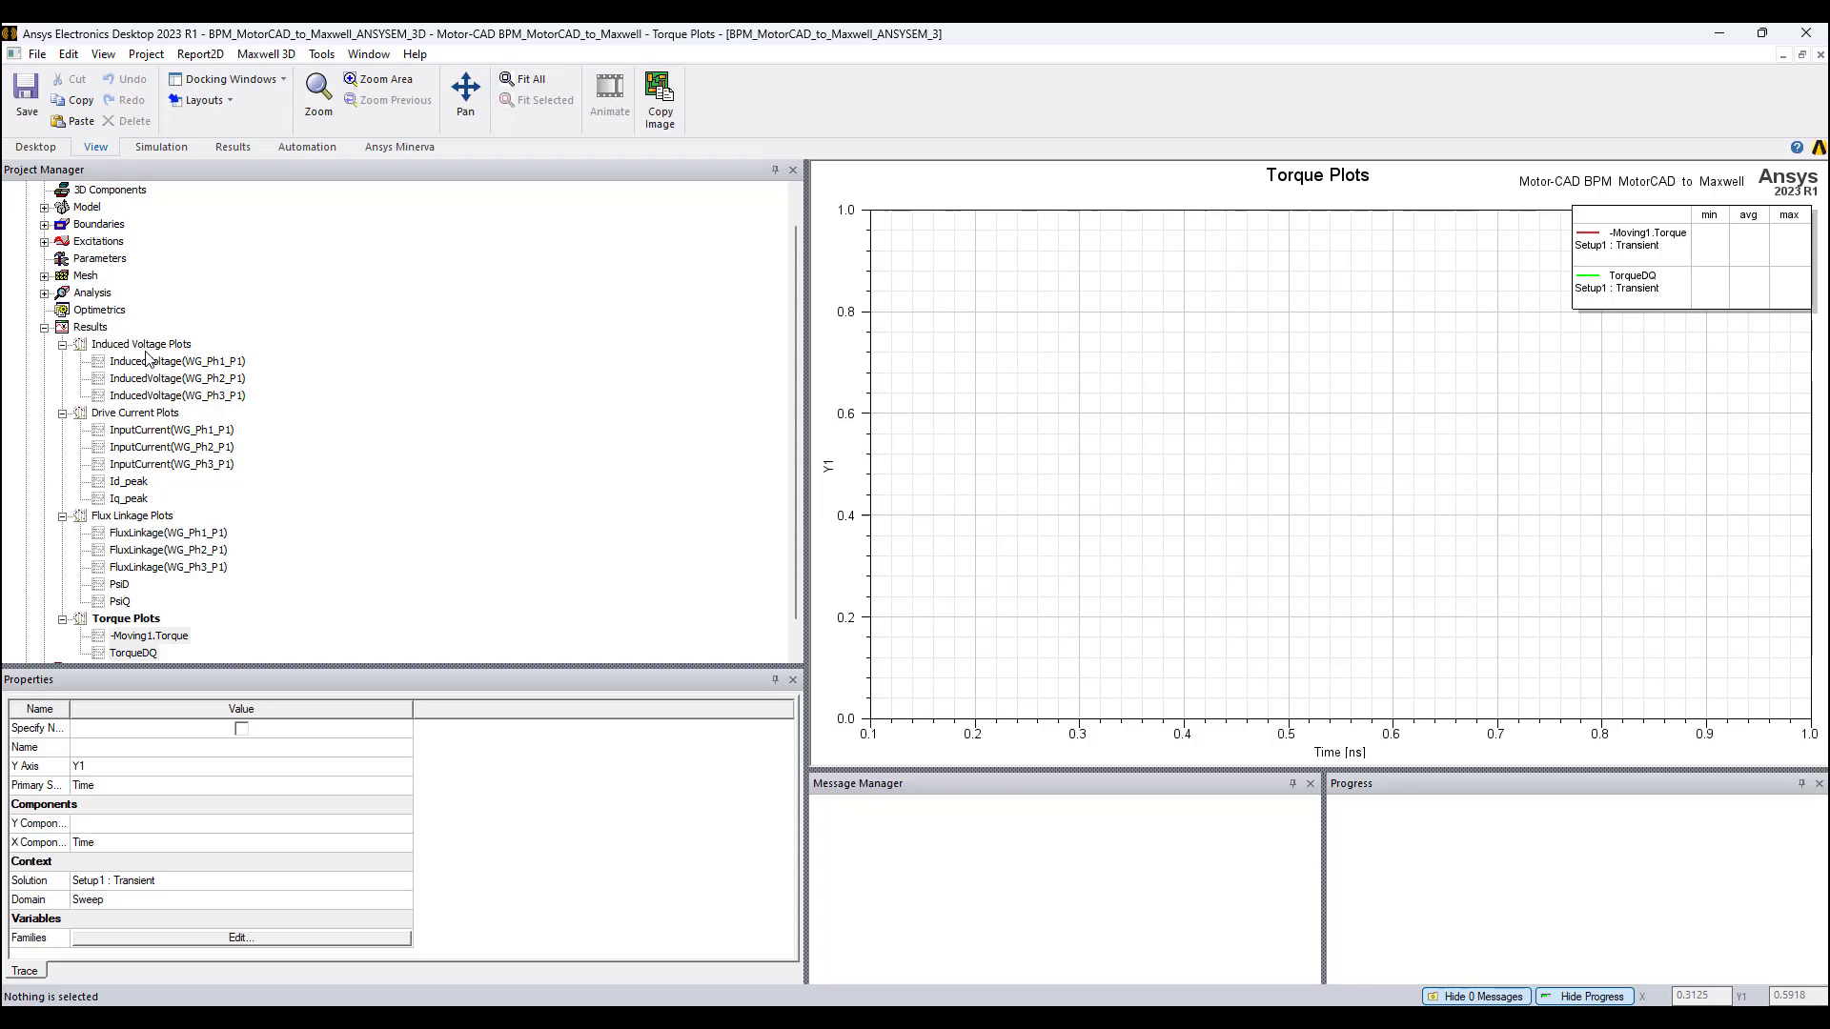
pyautogui.scroll(2, 246, 329)
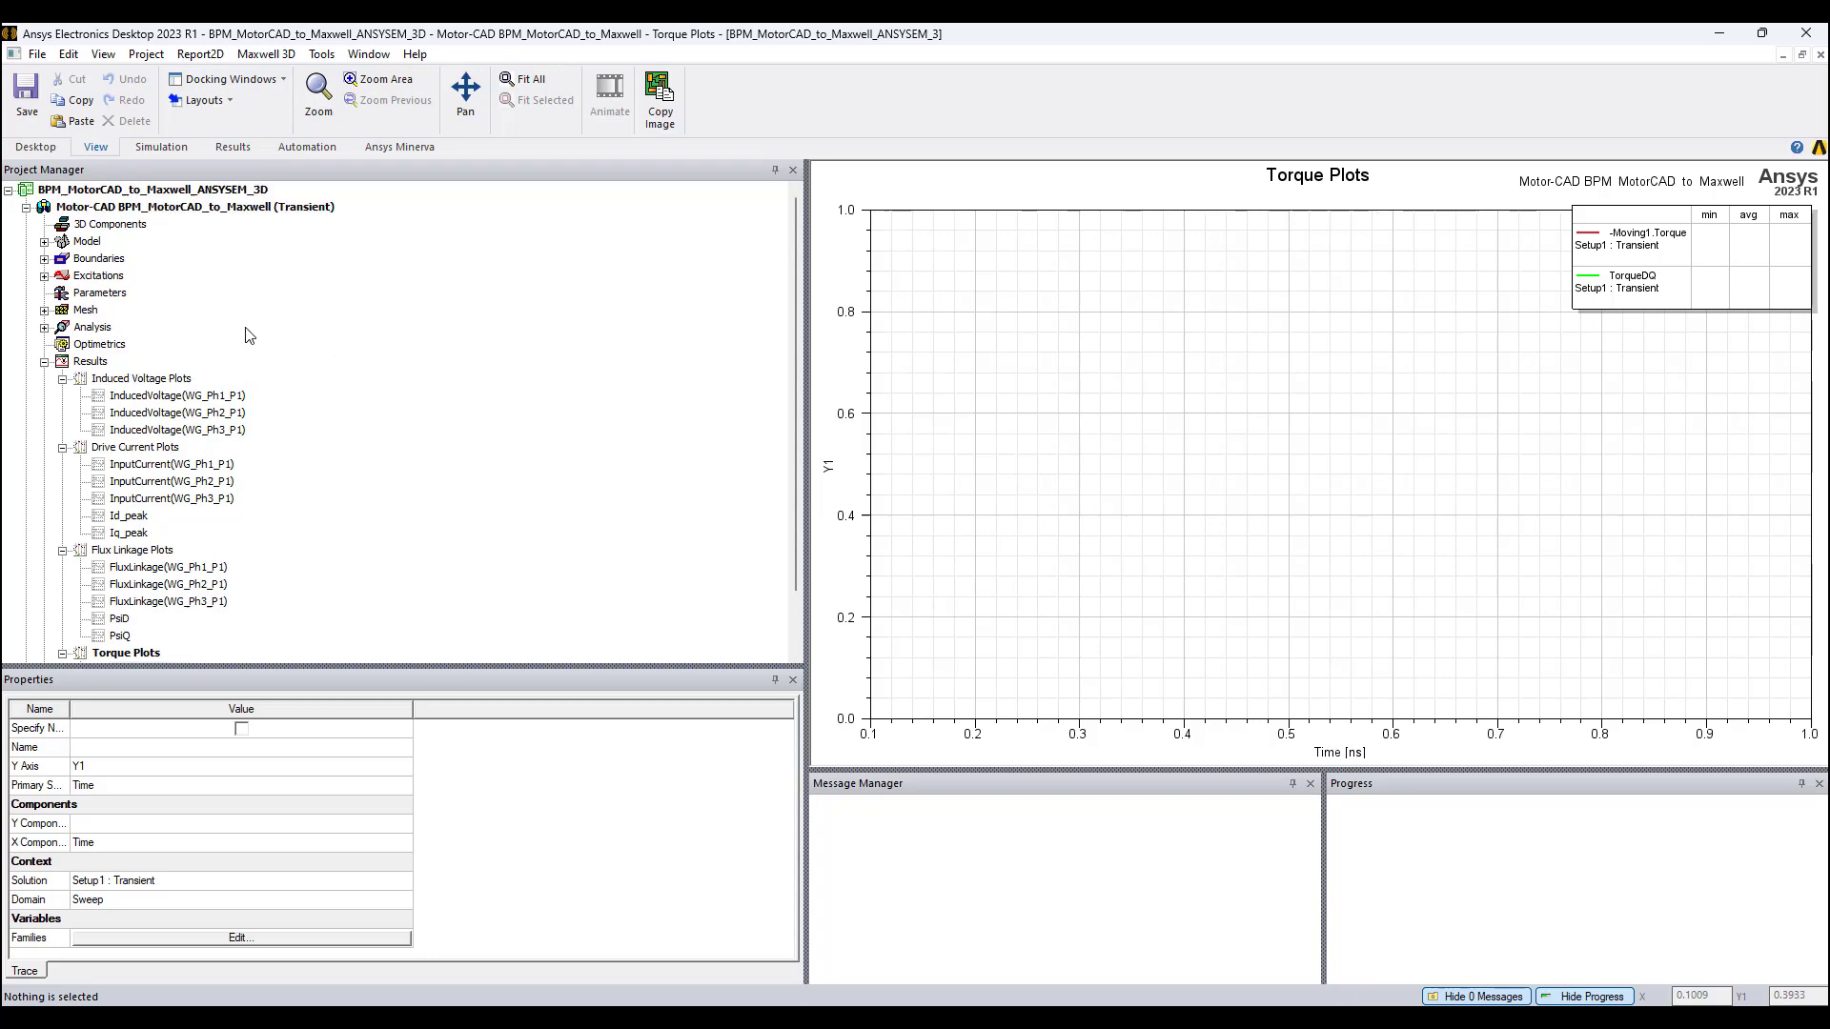
pyautogui.doubleClick(286, 209)
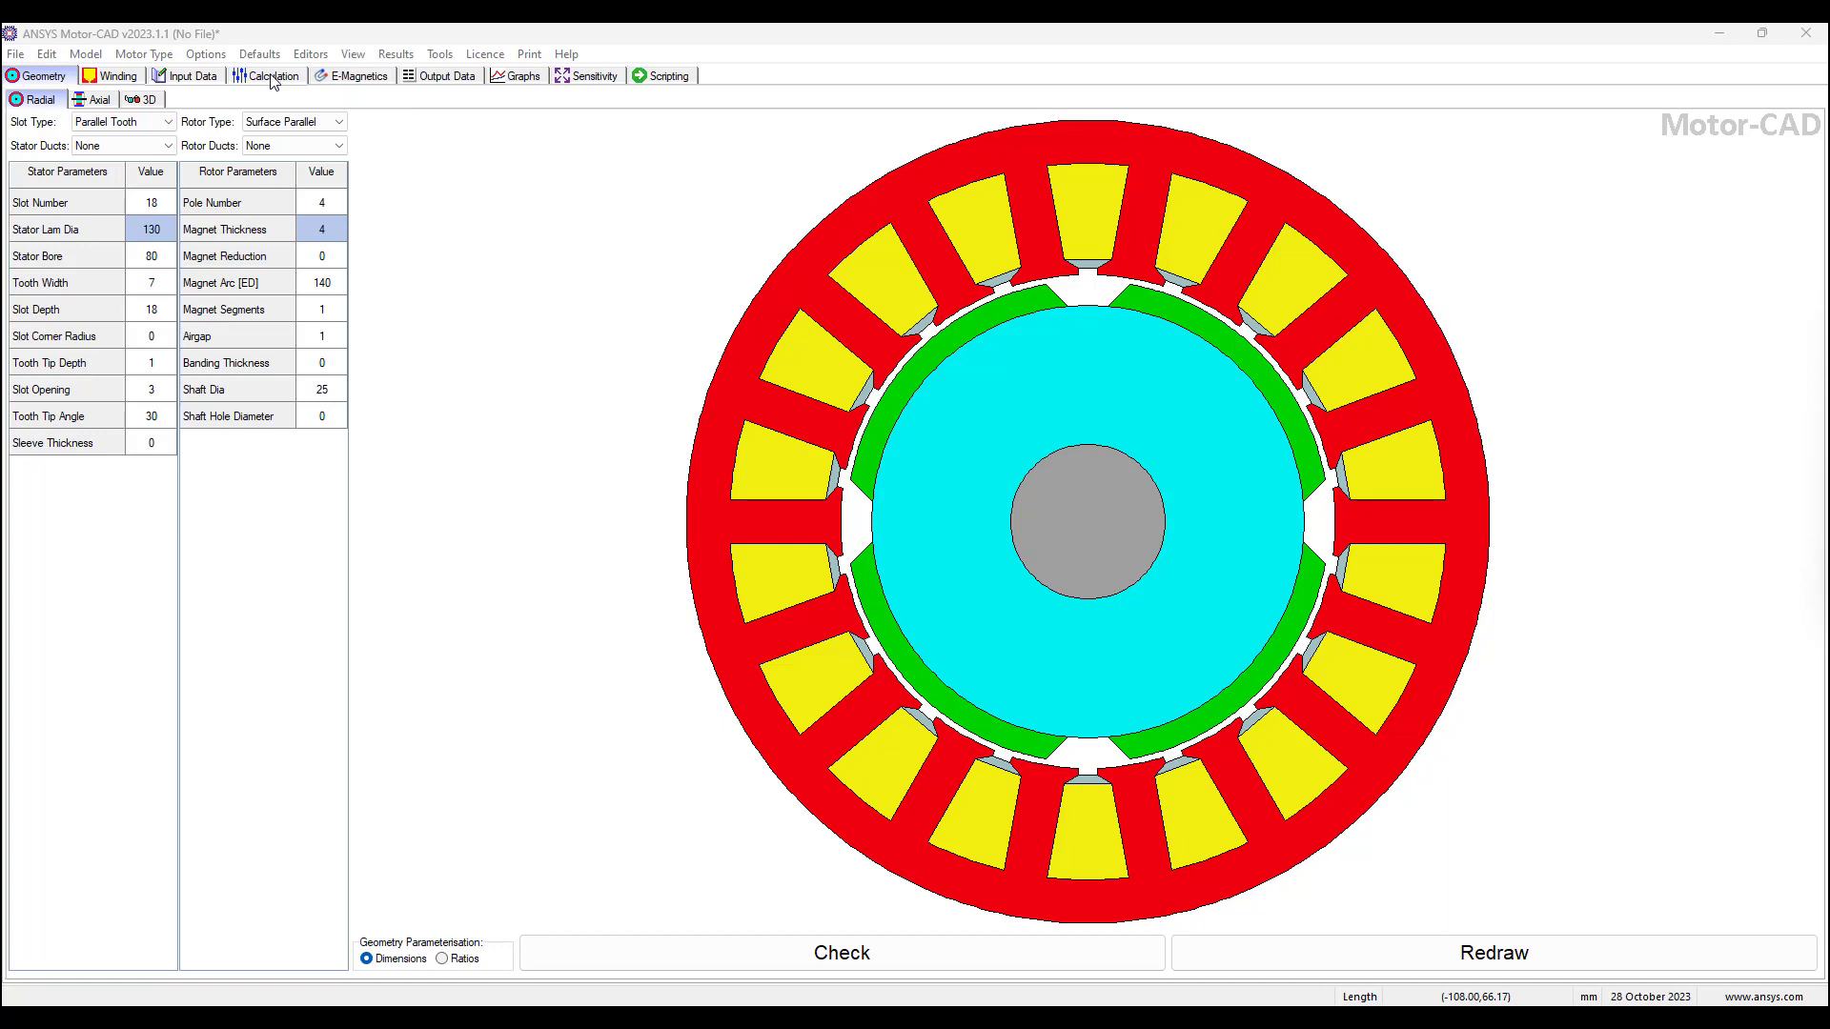
# Review Motor-CAD's Calculation, Input Data, FEA Editor and FEA Paths settings, then return to Electronics Desktop
pyautogui.click(274, 78)
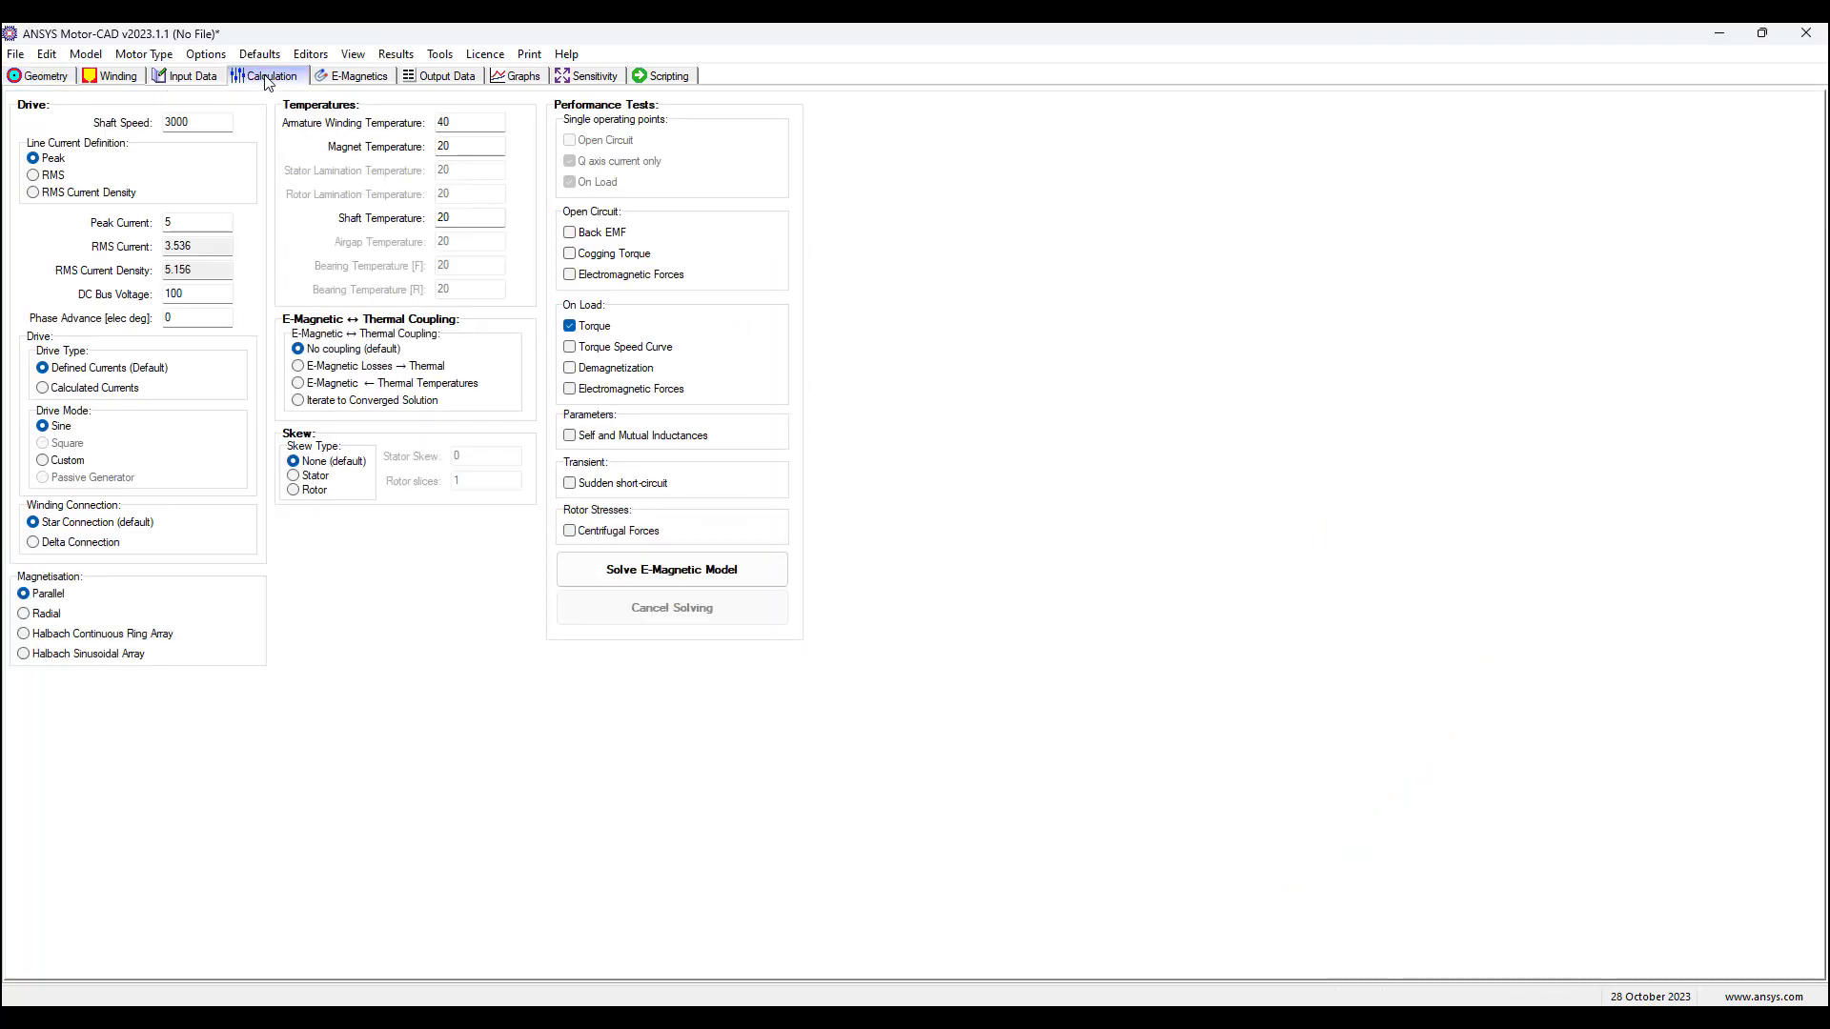
pyautogui.click(187, 80)
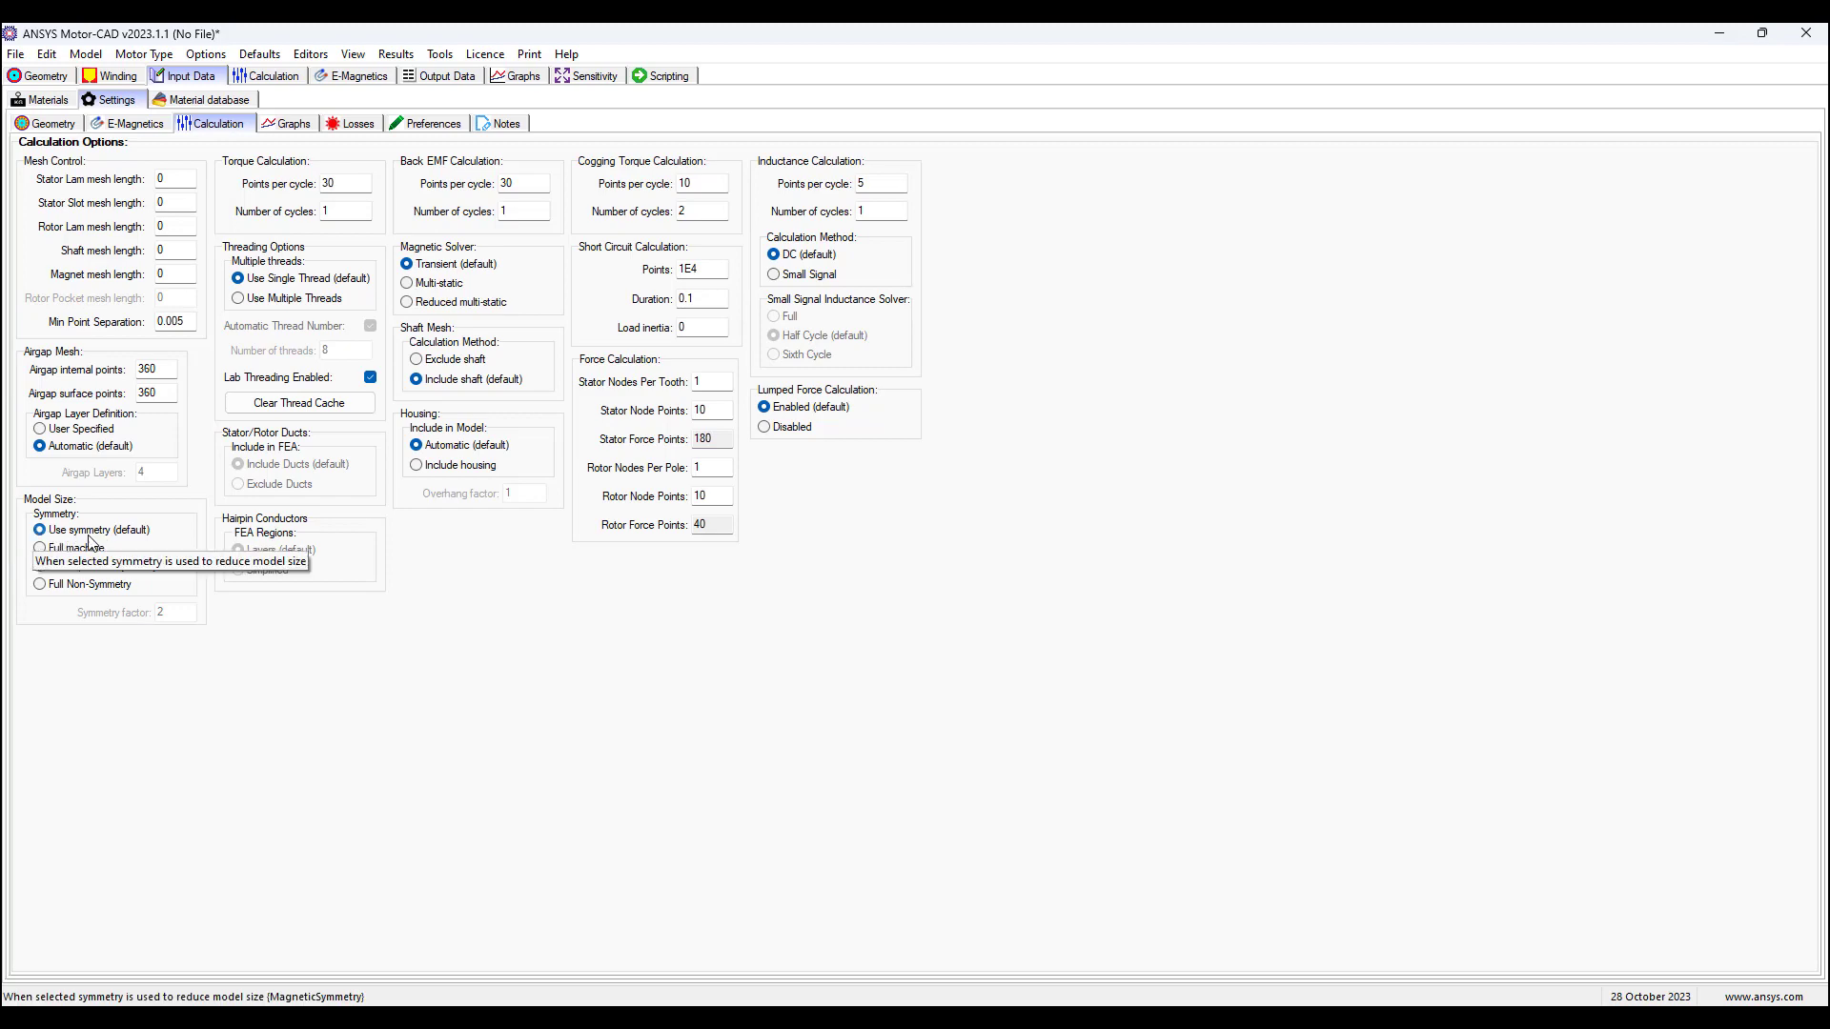
pyautogui.click(338, 75)
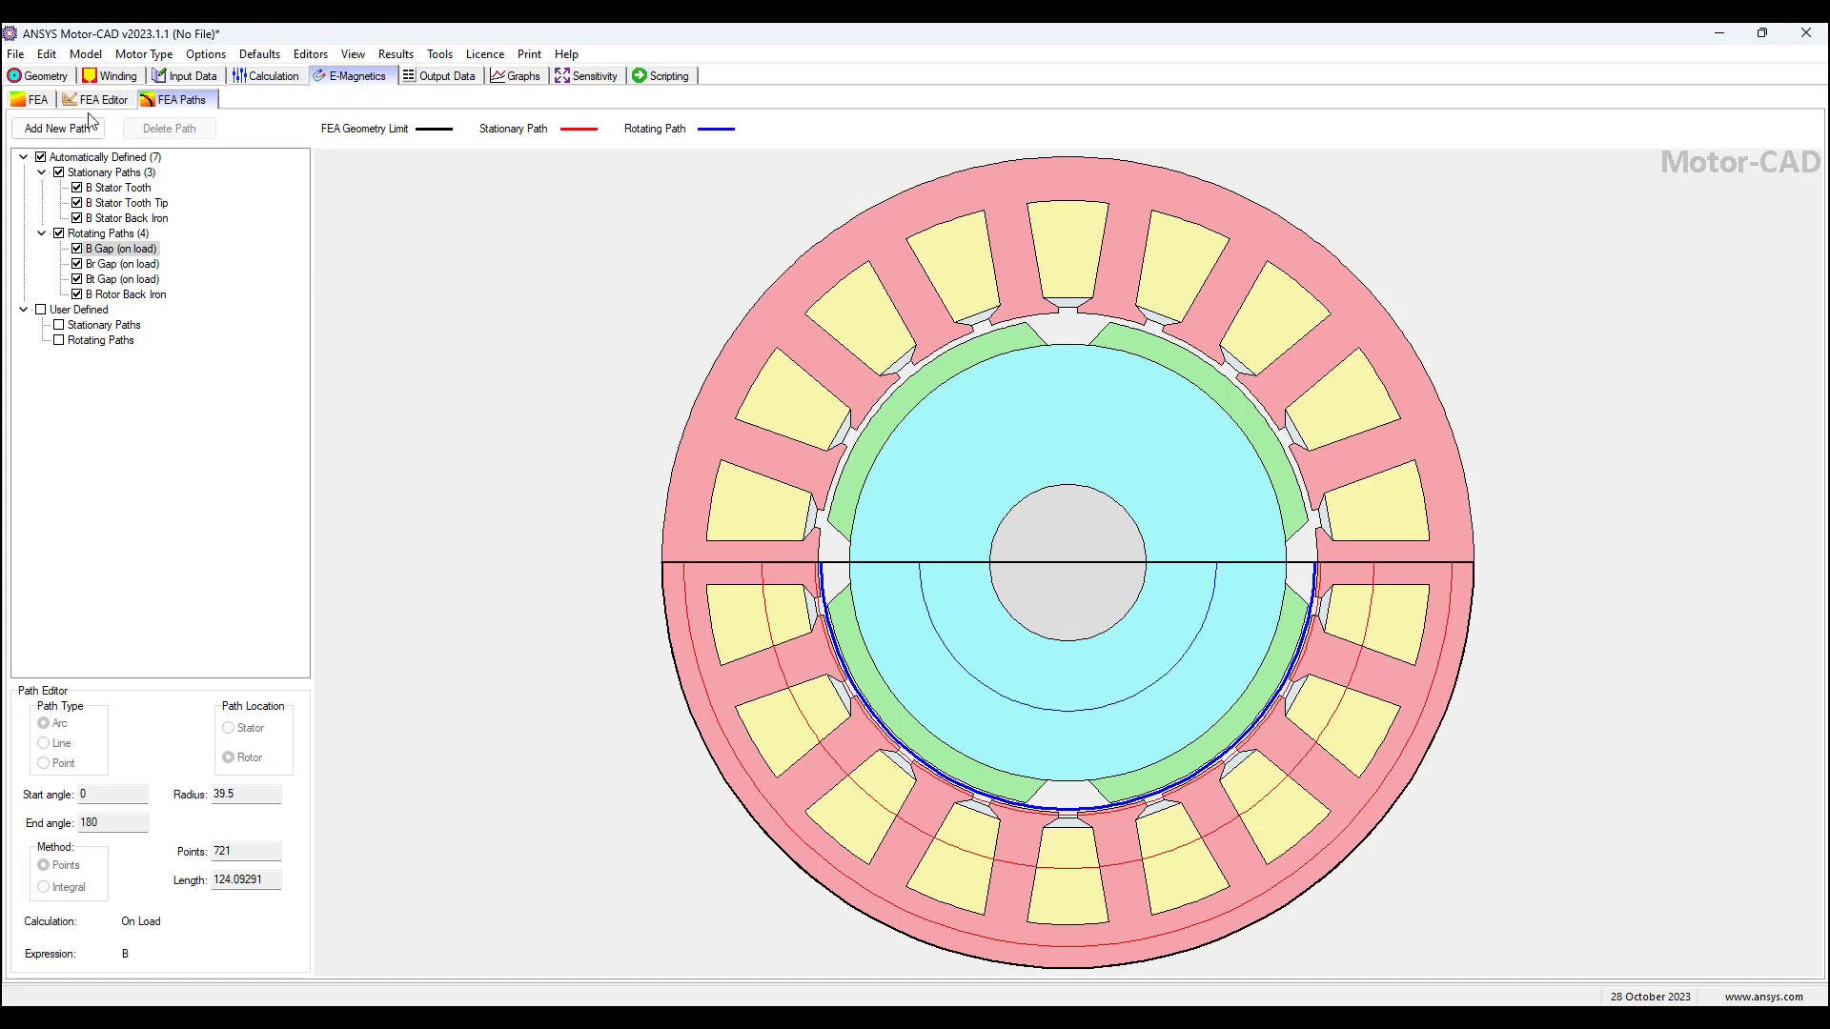
pyautogui.click(103, 99)
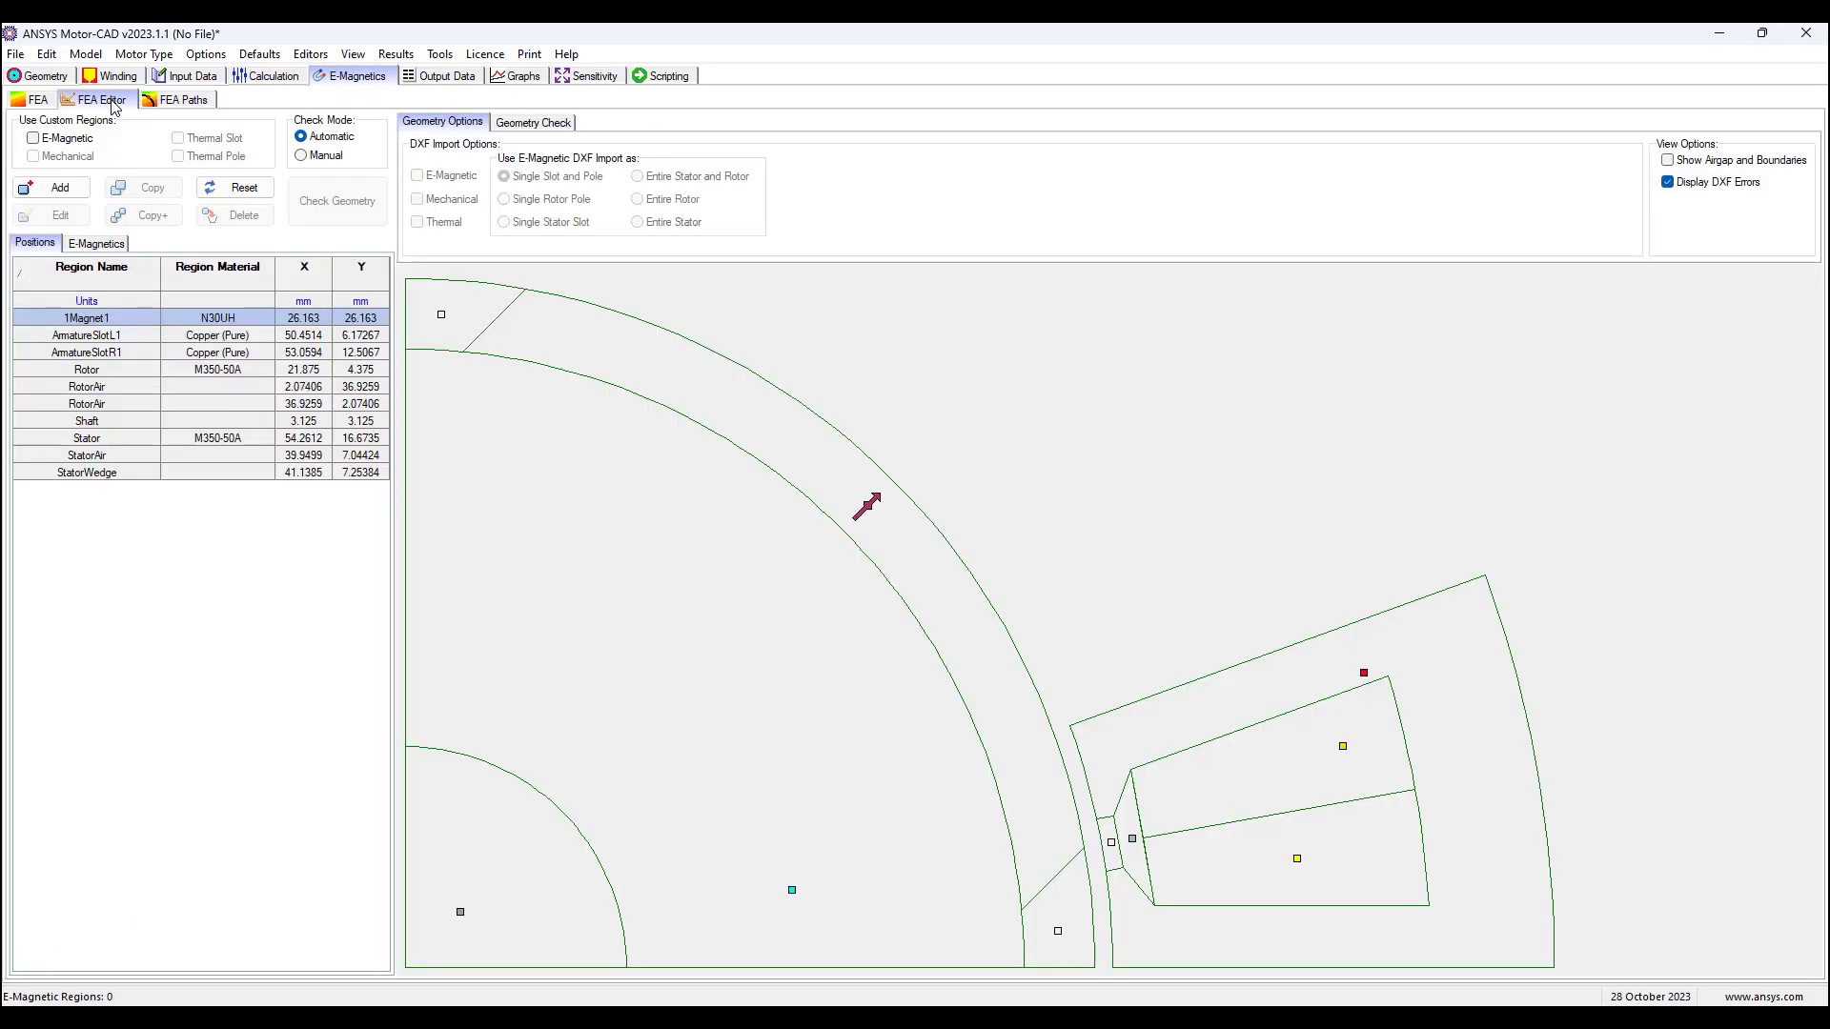
pyautogui.click(177, 102)
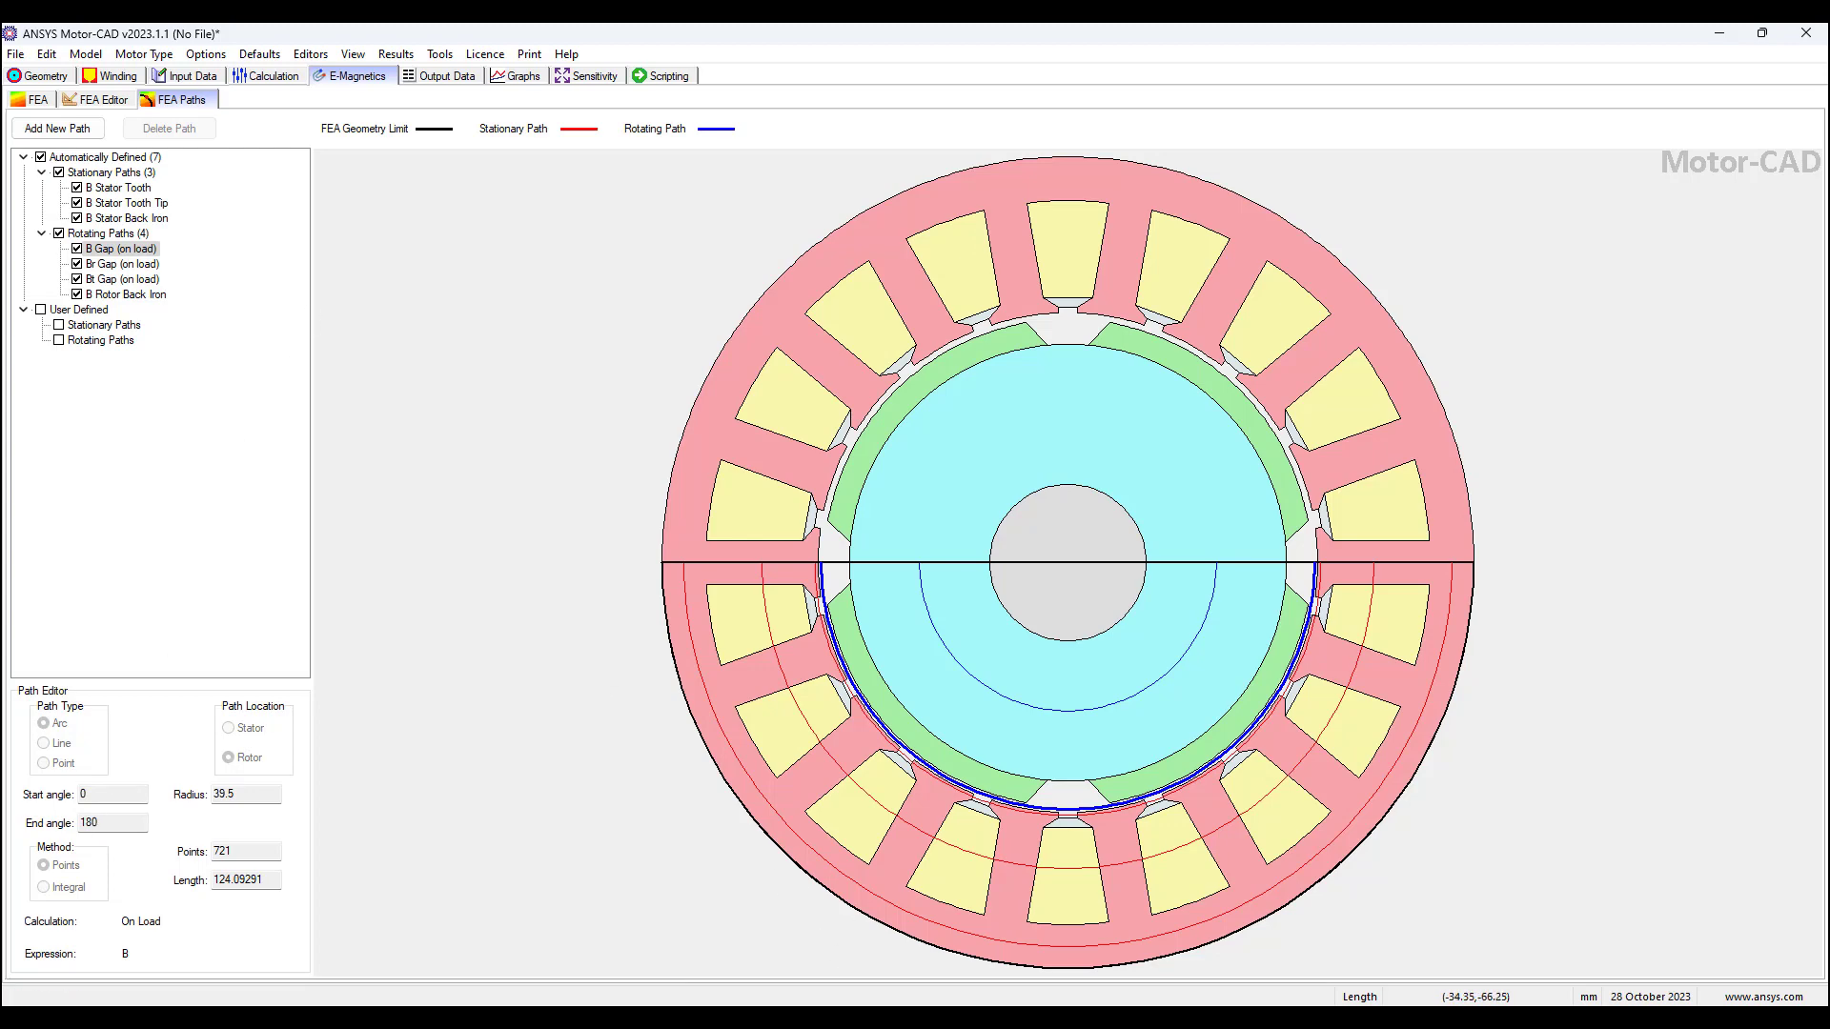
pyautogui.click(902, 1018)
pyautogui.click(1016, 944)
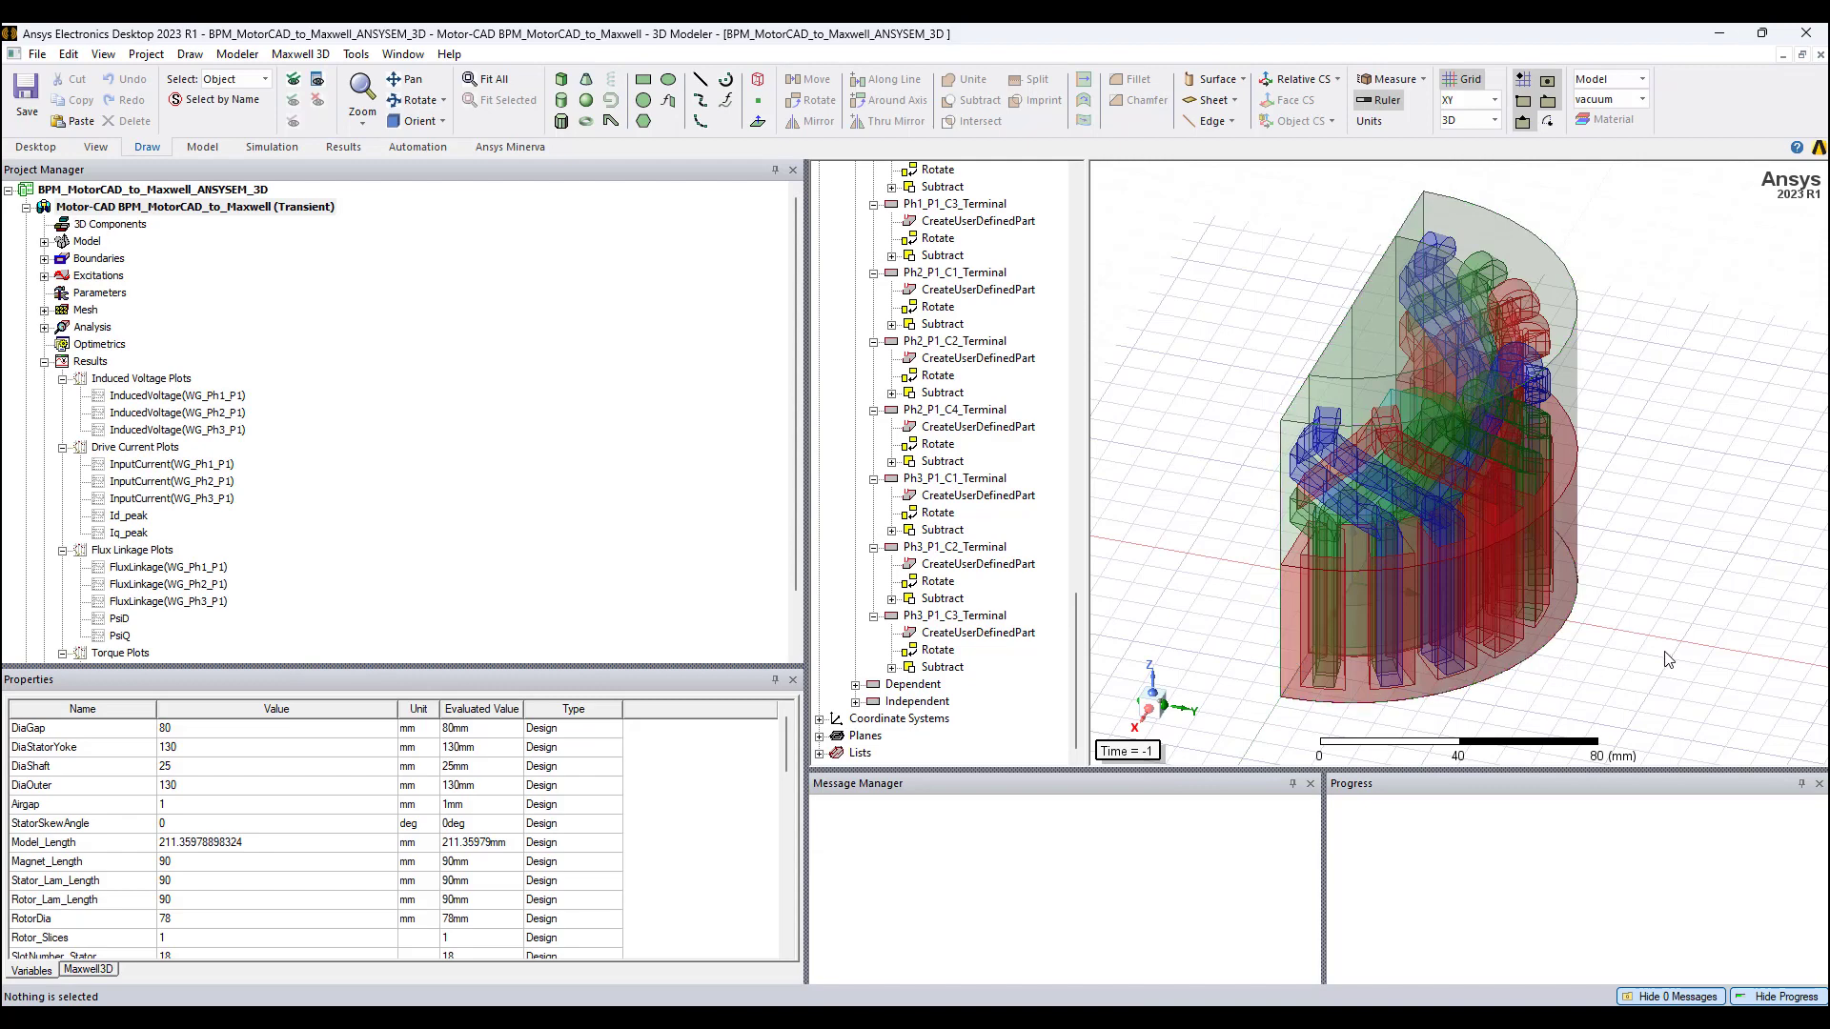
# Analyze Setup1 from the expanded Analysis branch of the transient design
pyautogui.click(44, 327)
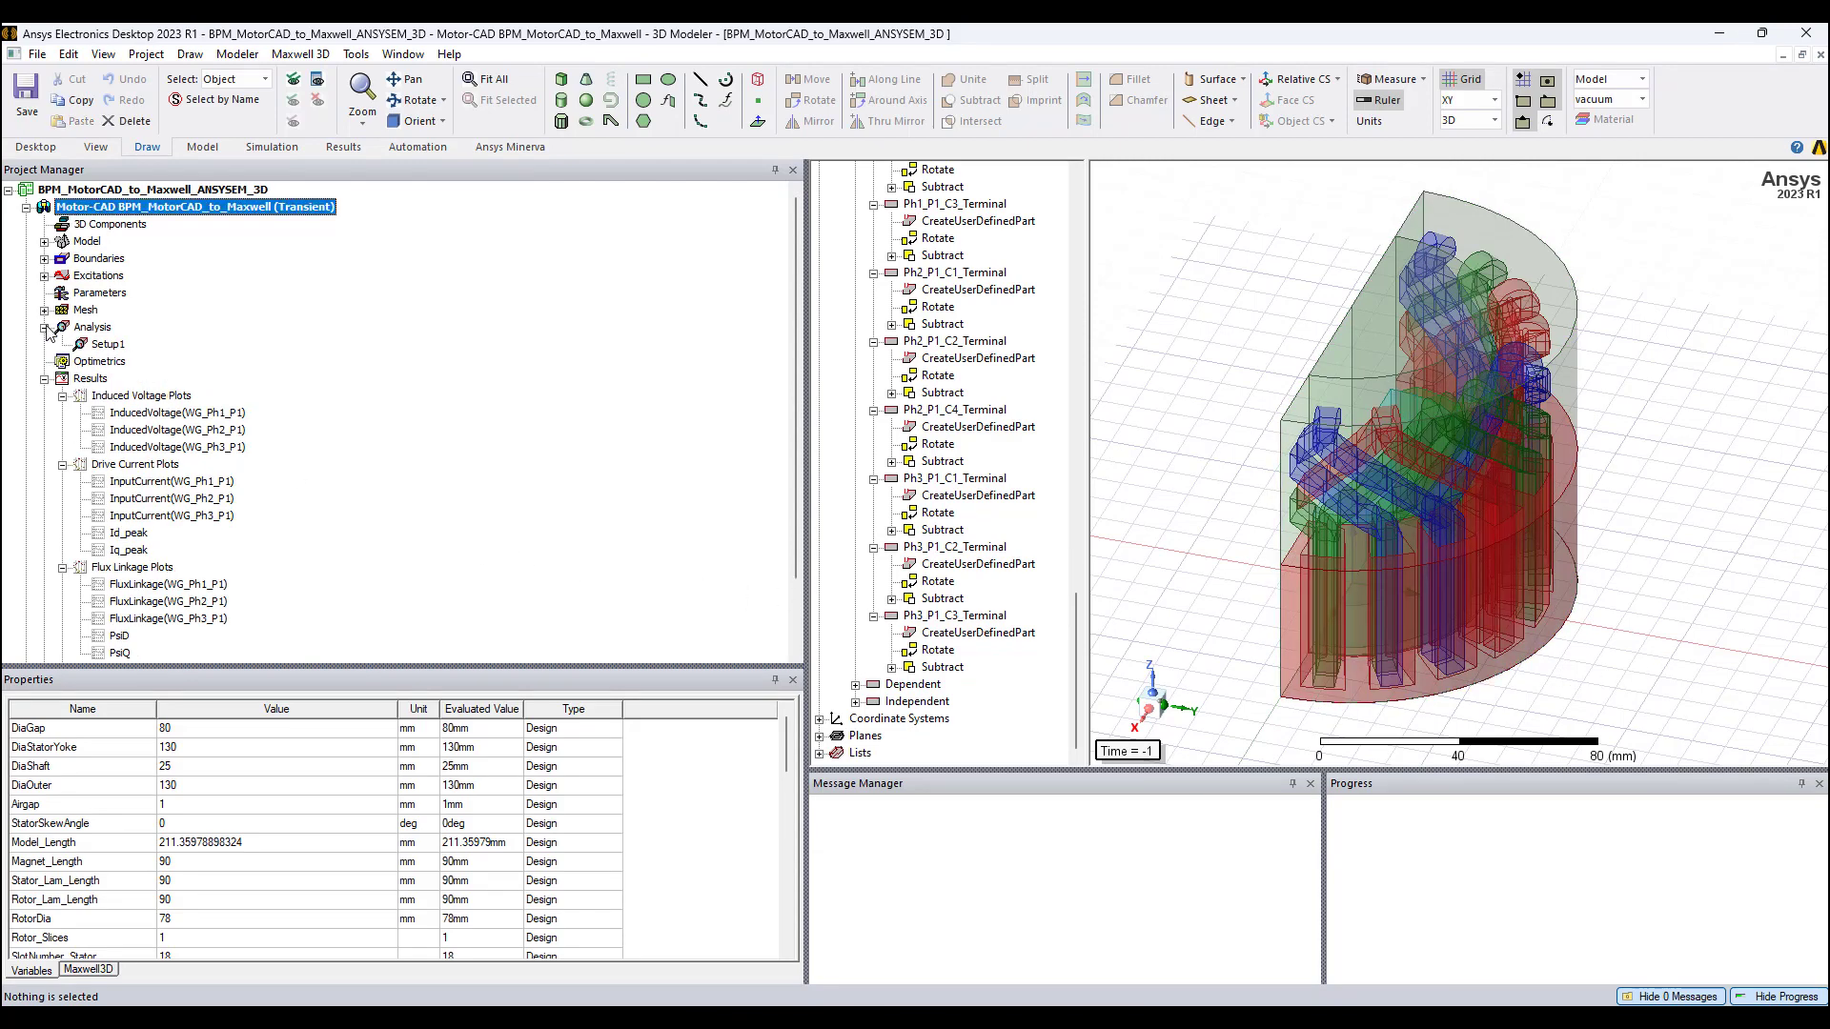
pyautogui.click(99, 345)
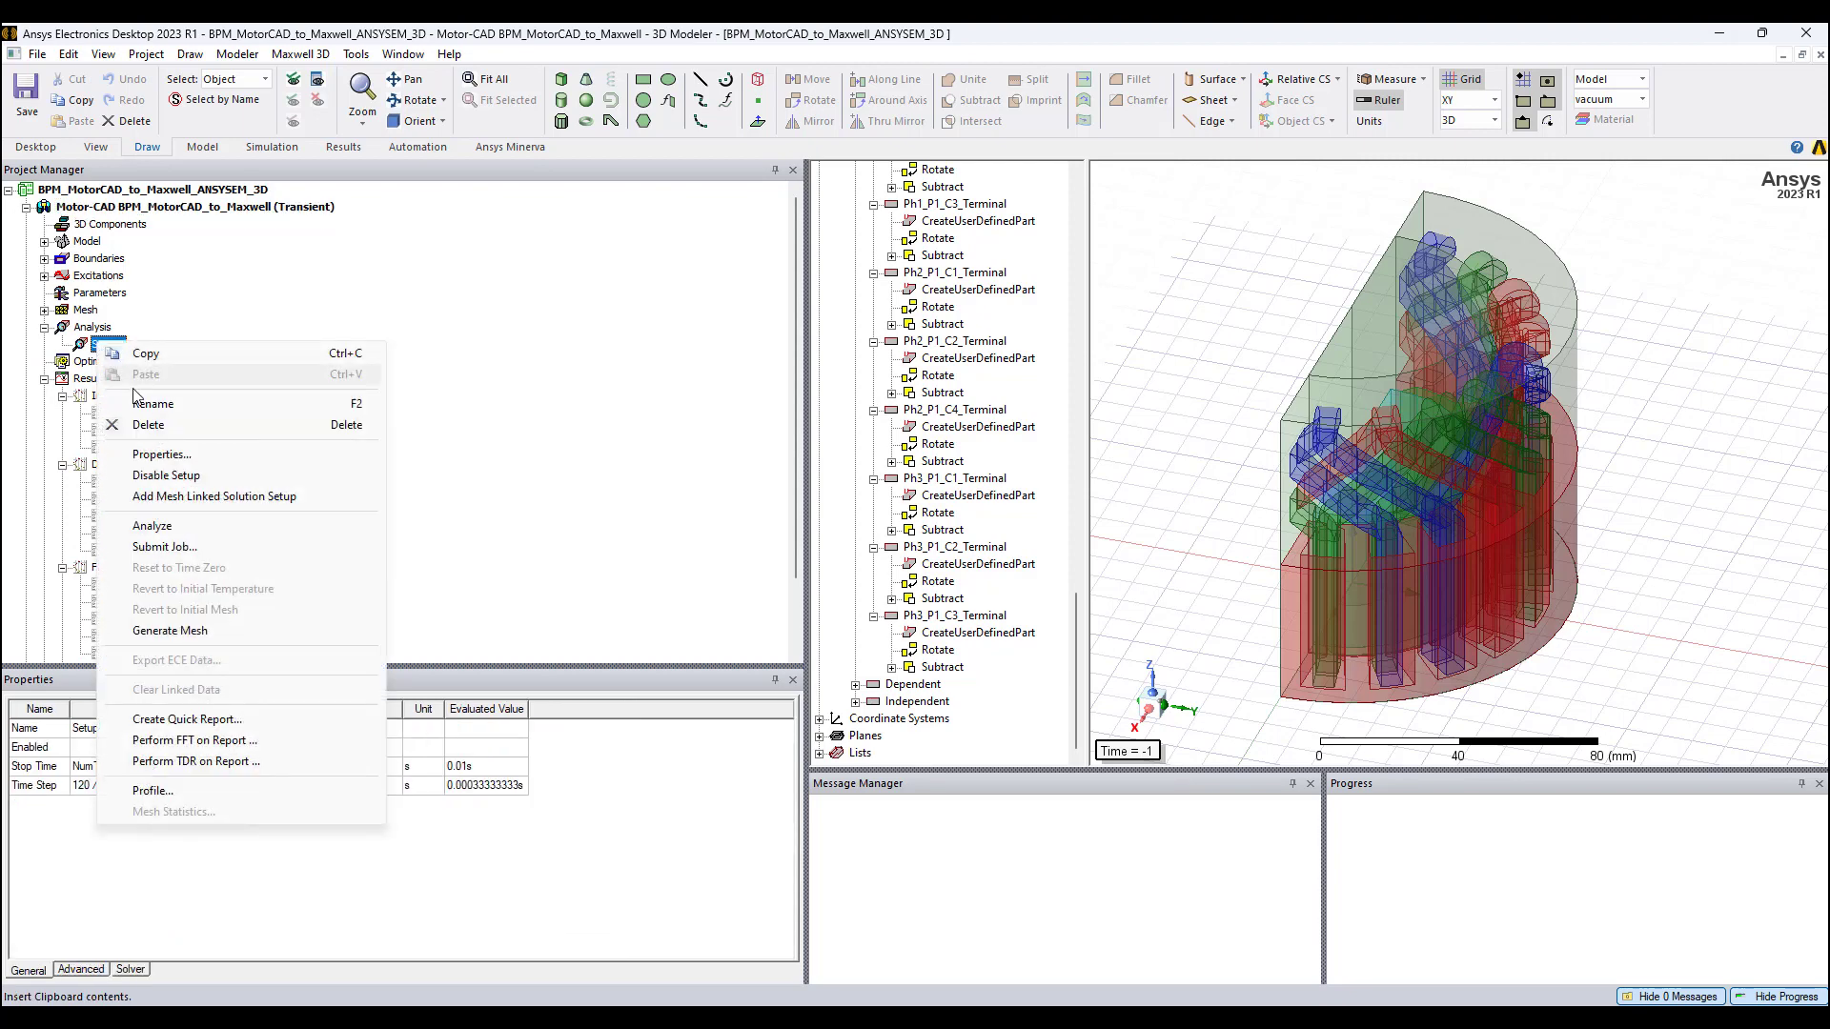
pyautogui.click(176, 526)
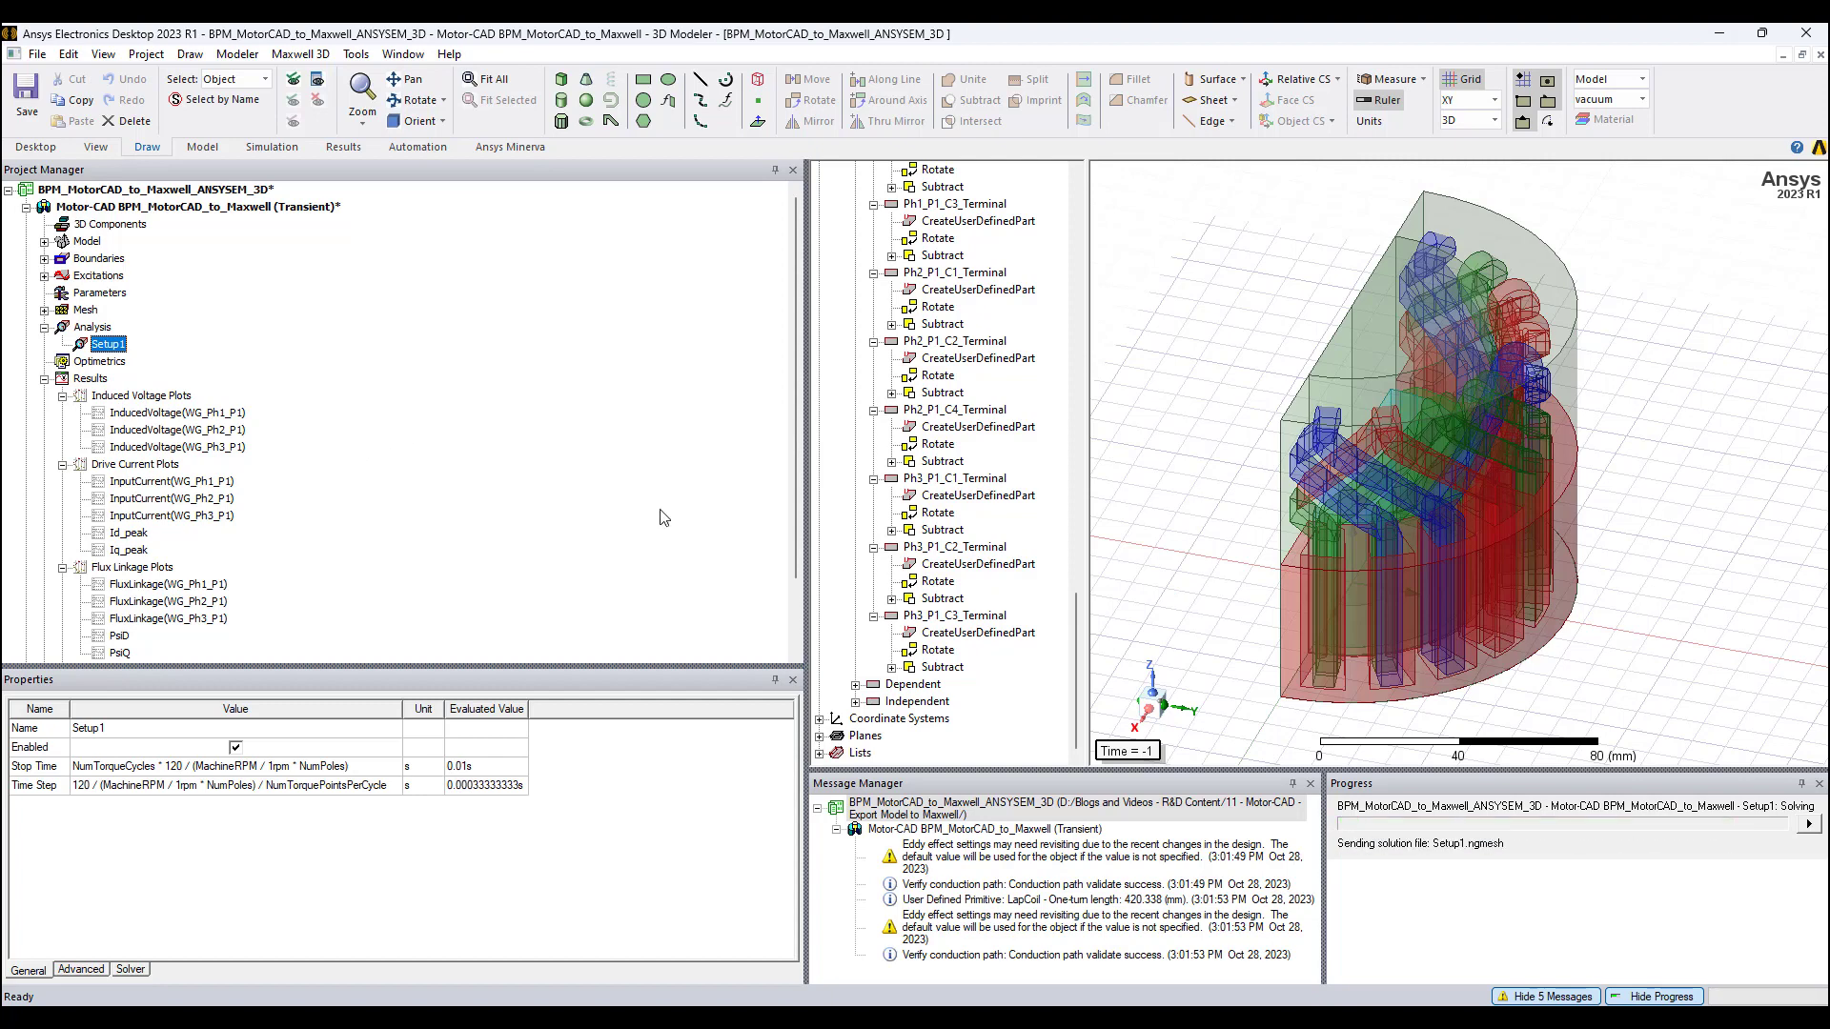
# Show coil Ph1_P1_C1's LapCoil creation parameters in an enlarged Properties panel
pyautogui.scroll(10, 941, 531)
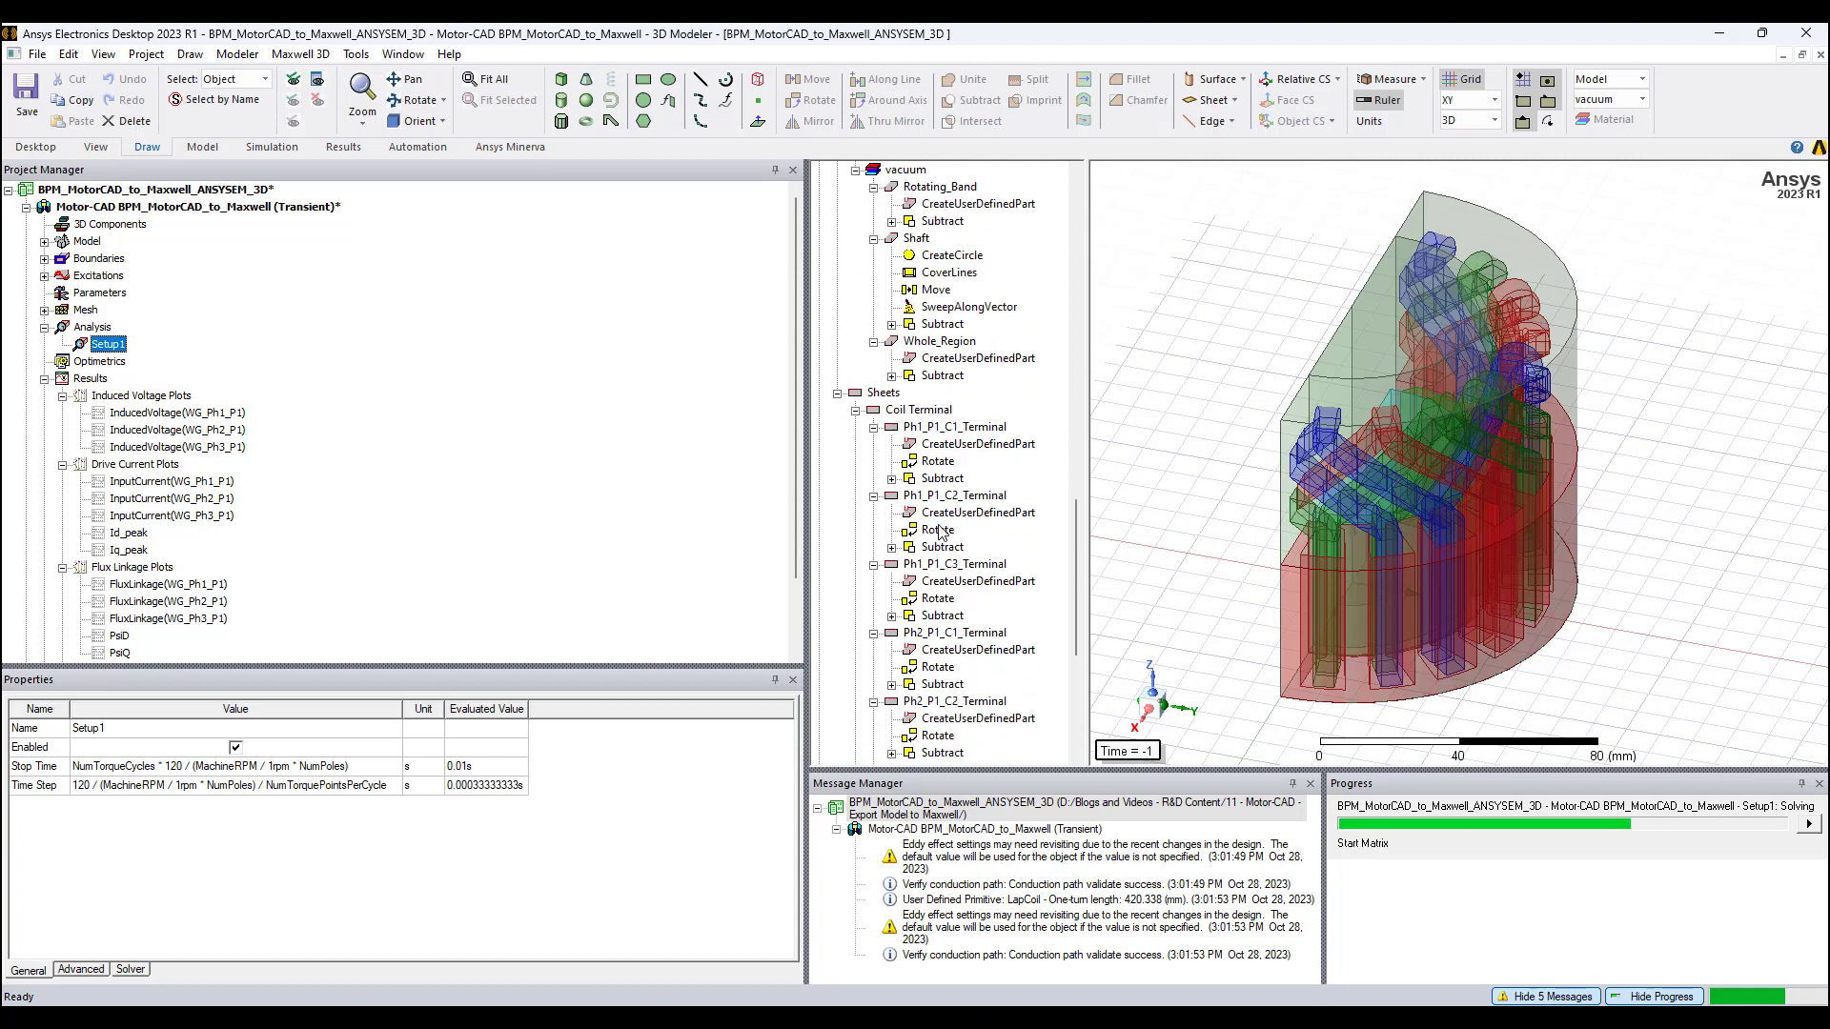
pyautogui.scroll(15, 942, 515)
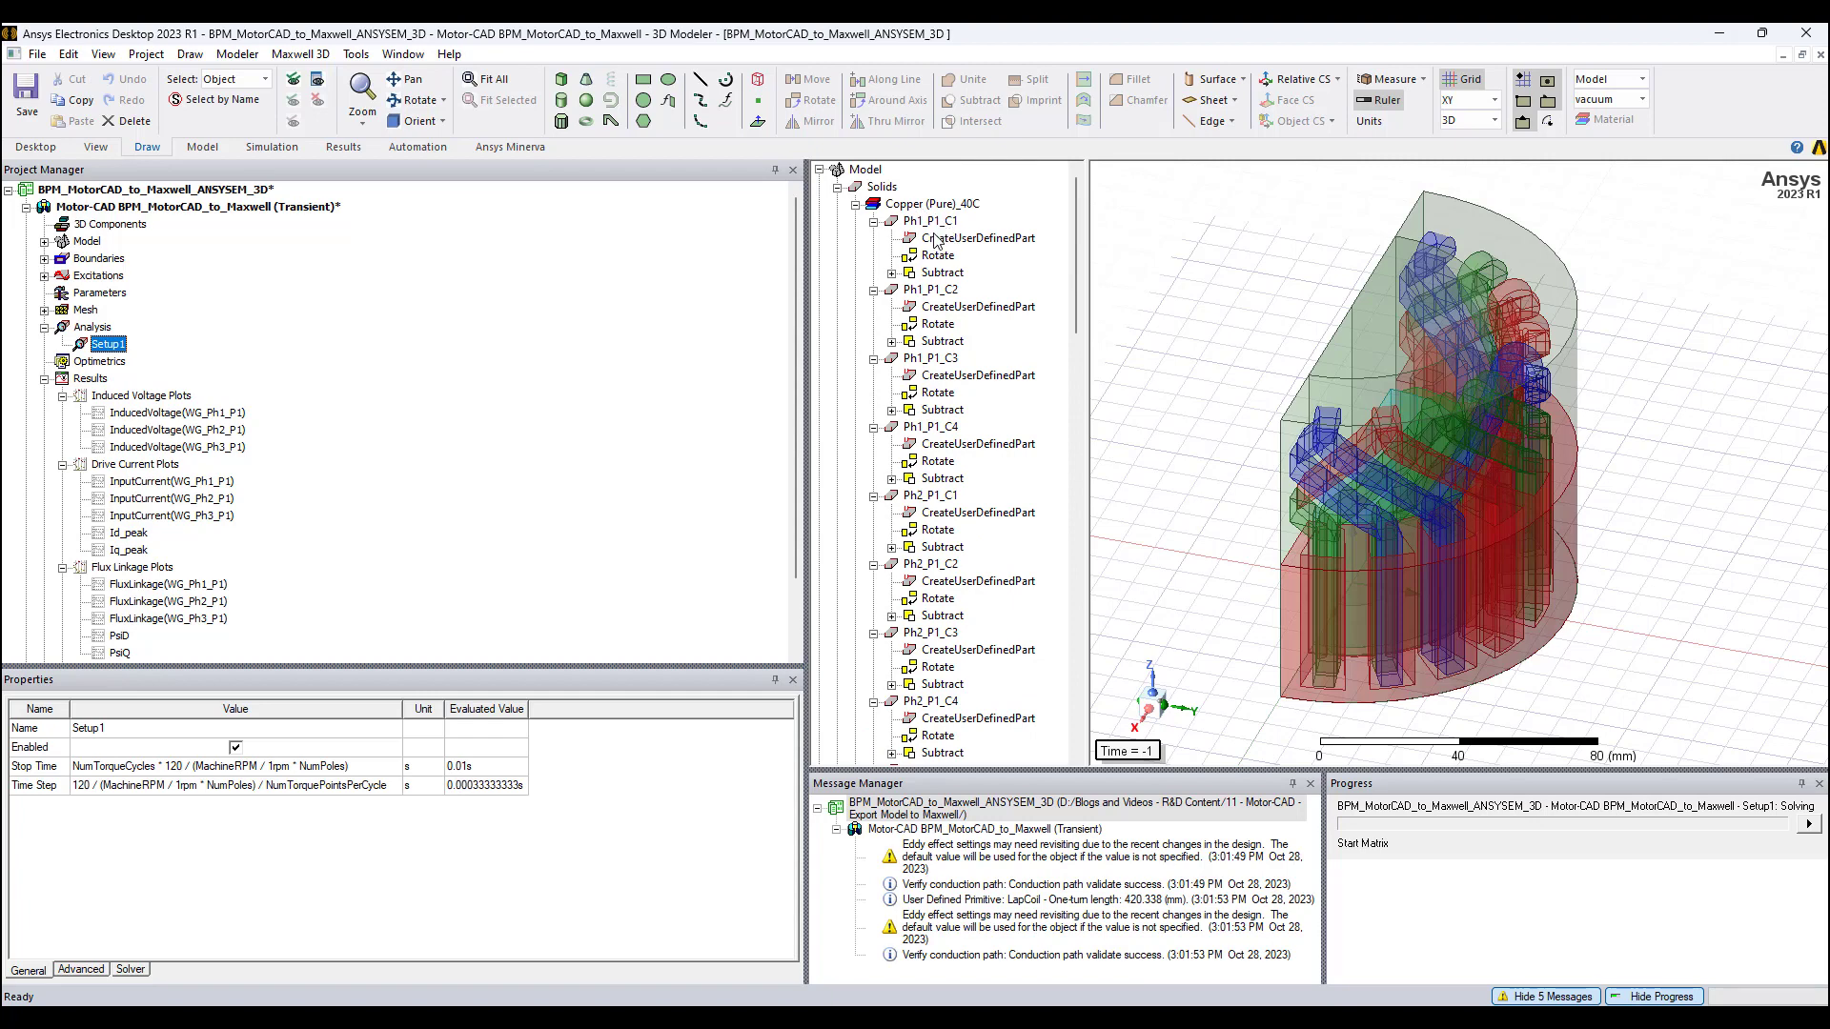
pyautogui.click(977, 239)
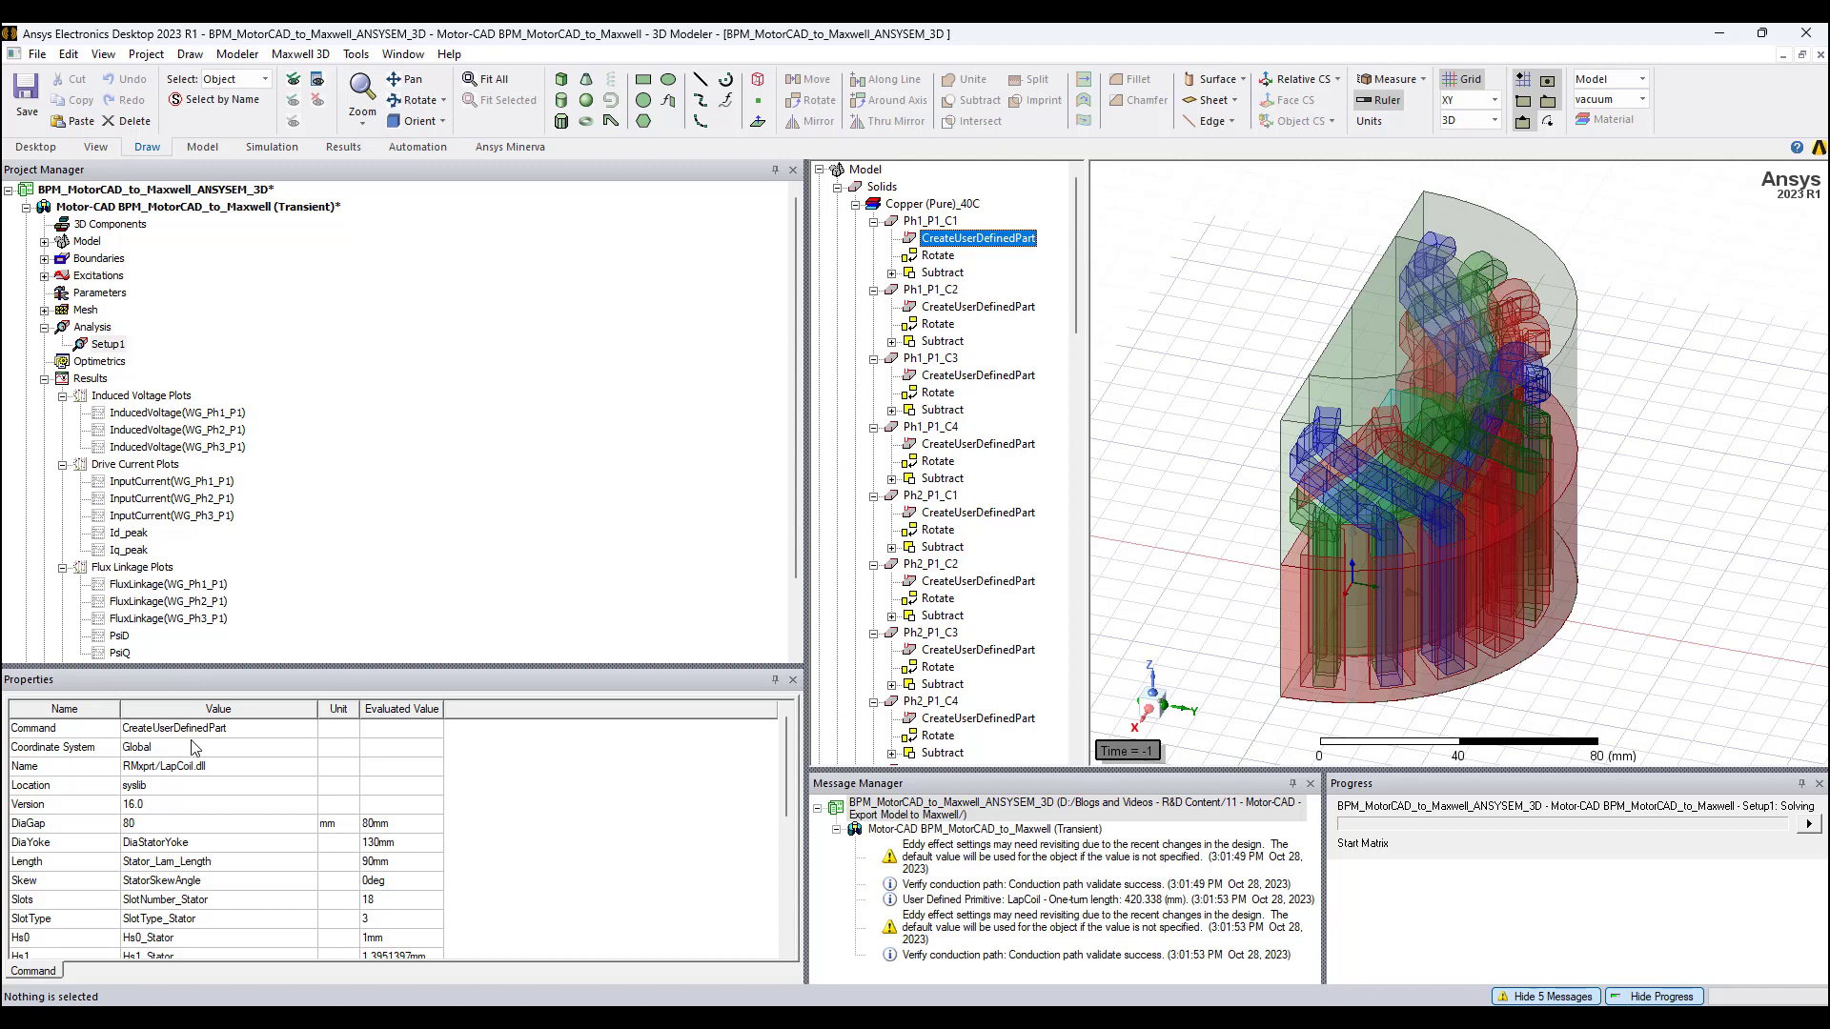
pyautogui.moveTo(208, 665); pyautogui.dragTo(256, 344)
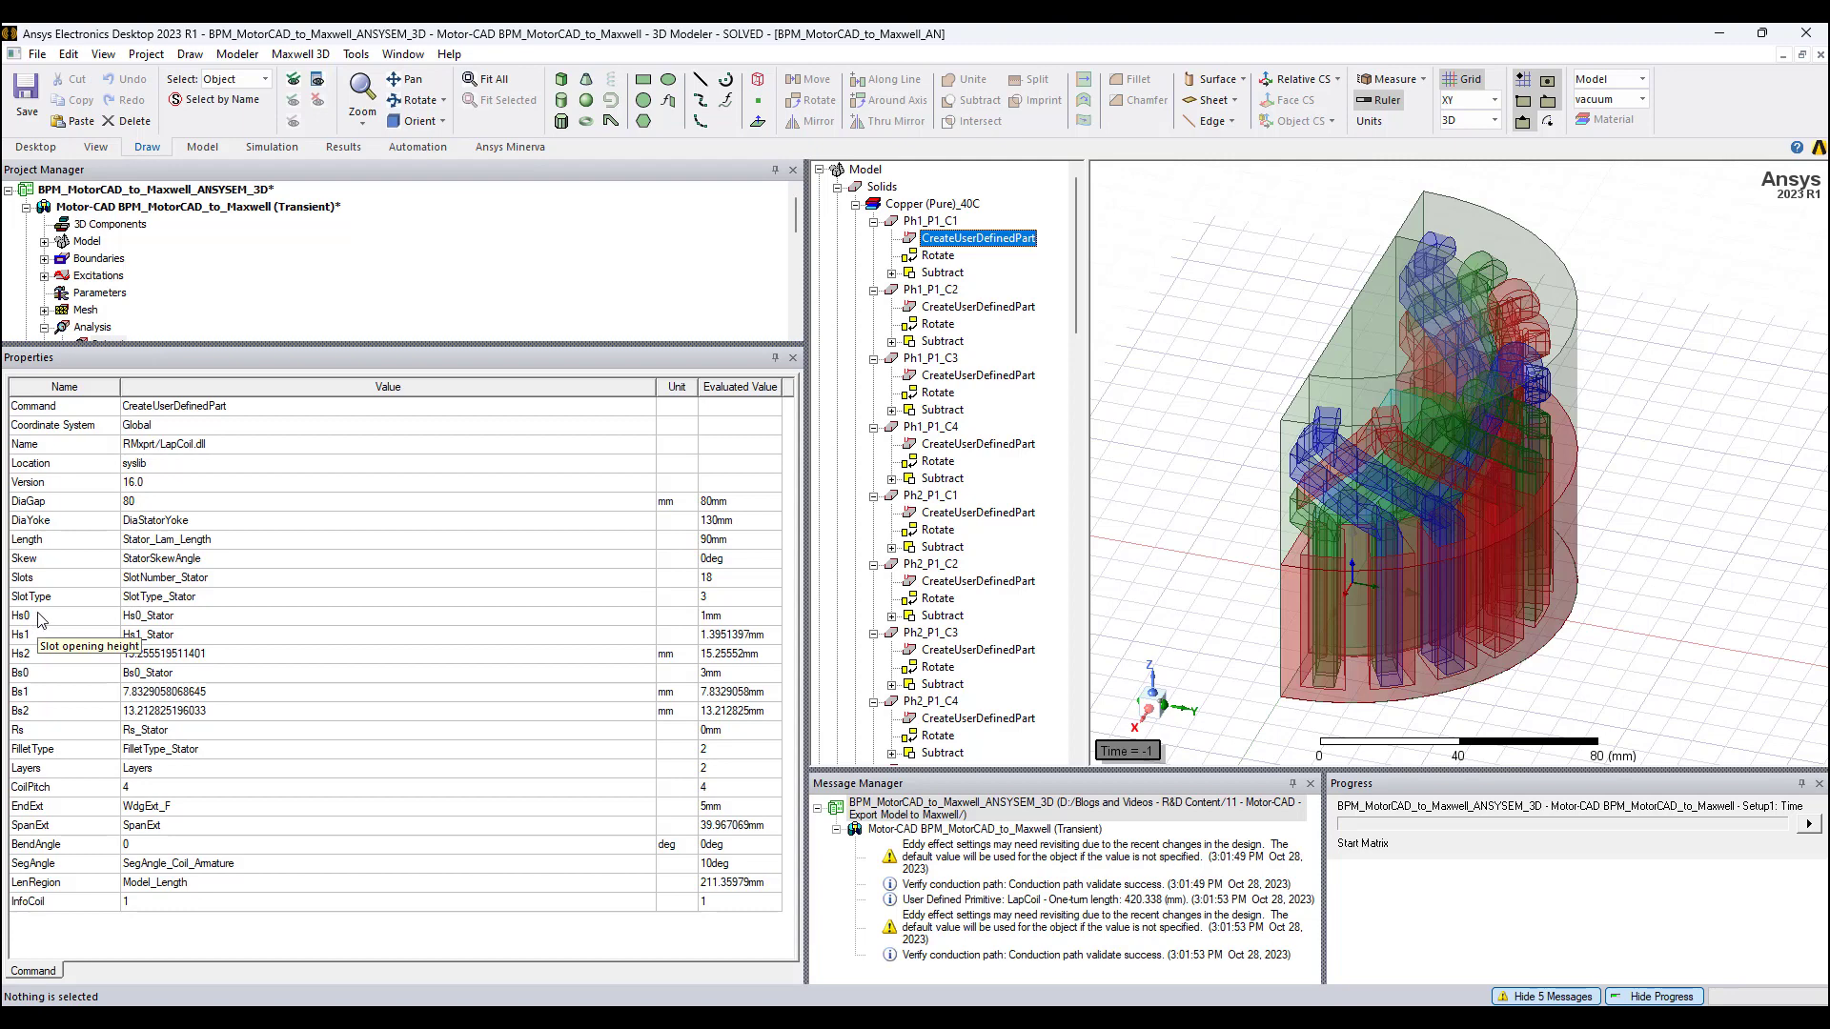
pyautogui.click(38, 717)
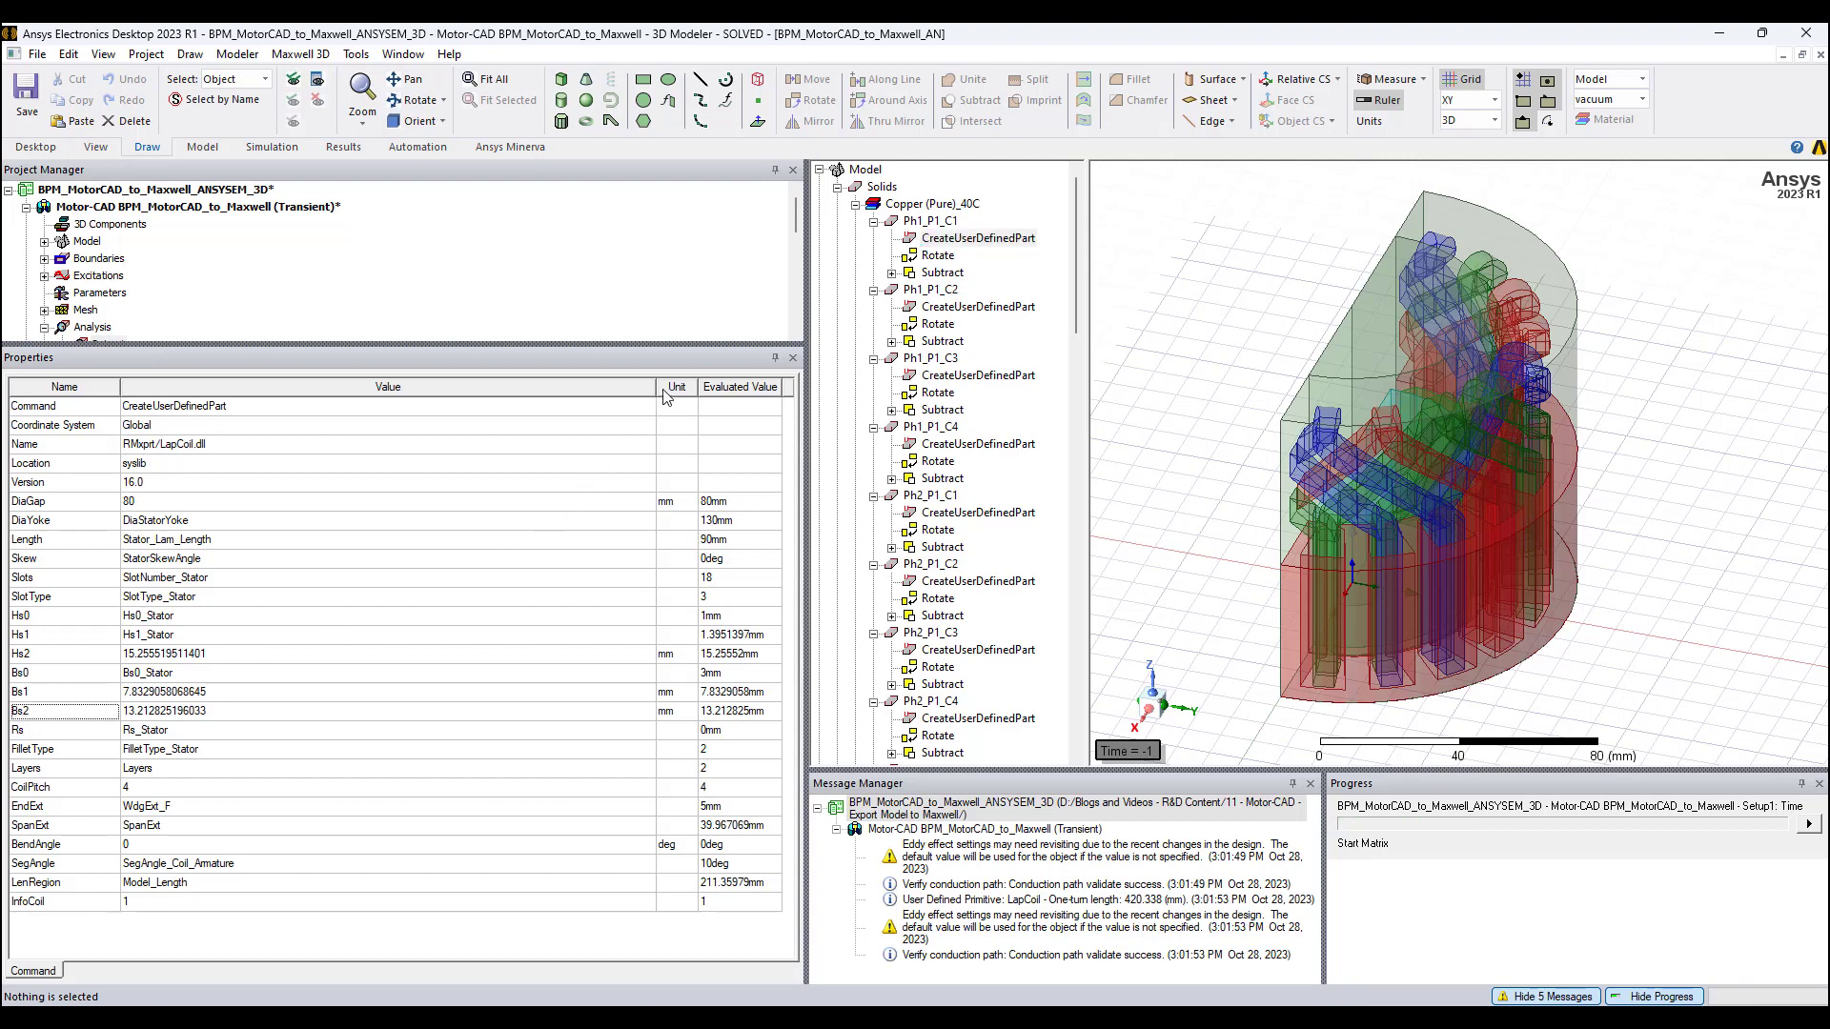
# Resize the parameter grid columns and narrow the model tree, enlarging Project Manager to reveal the result plots
pyautogui.moveTo(658, 387); pyautogui.dragTo(341, 387)
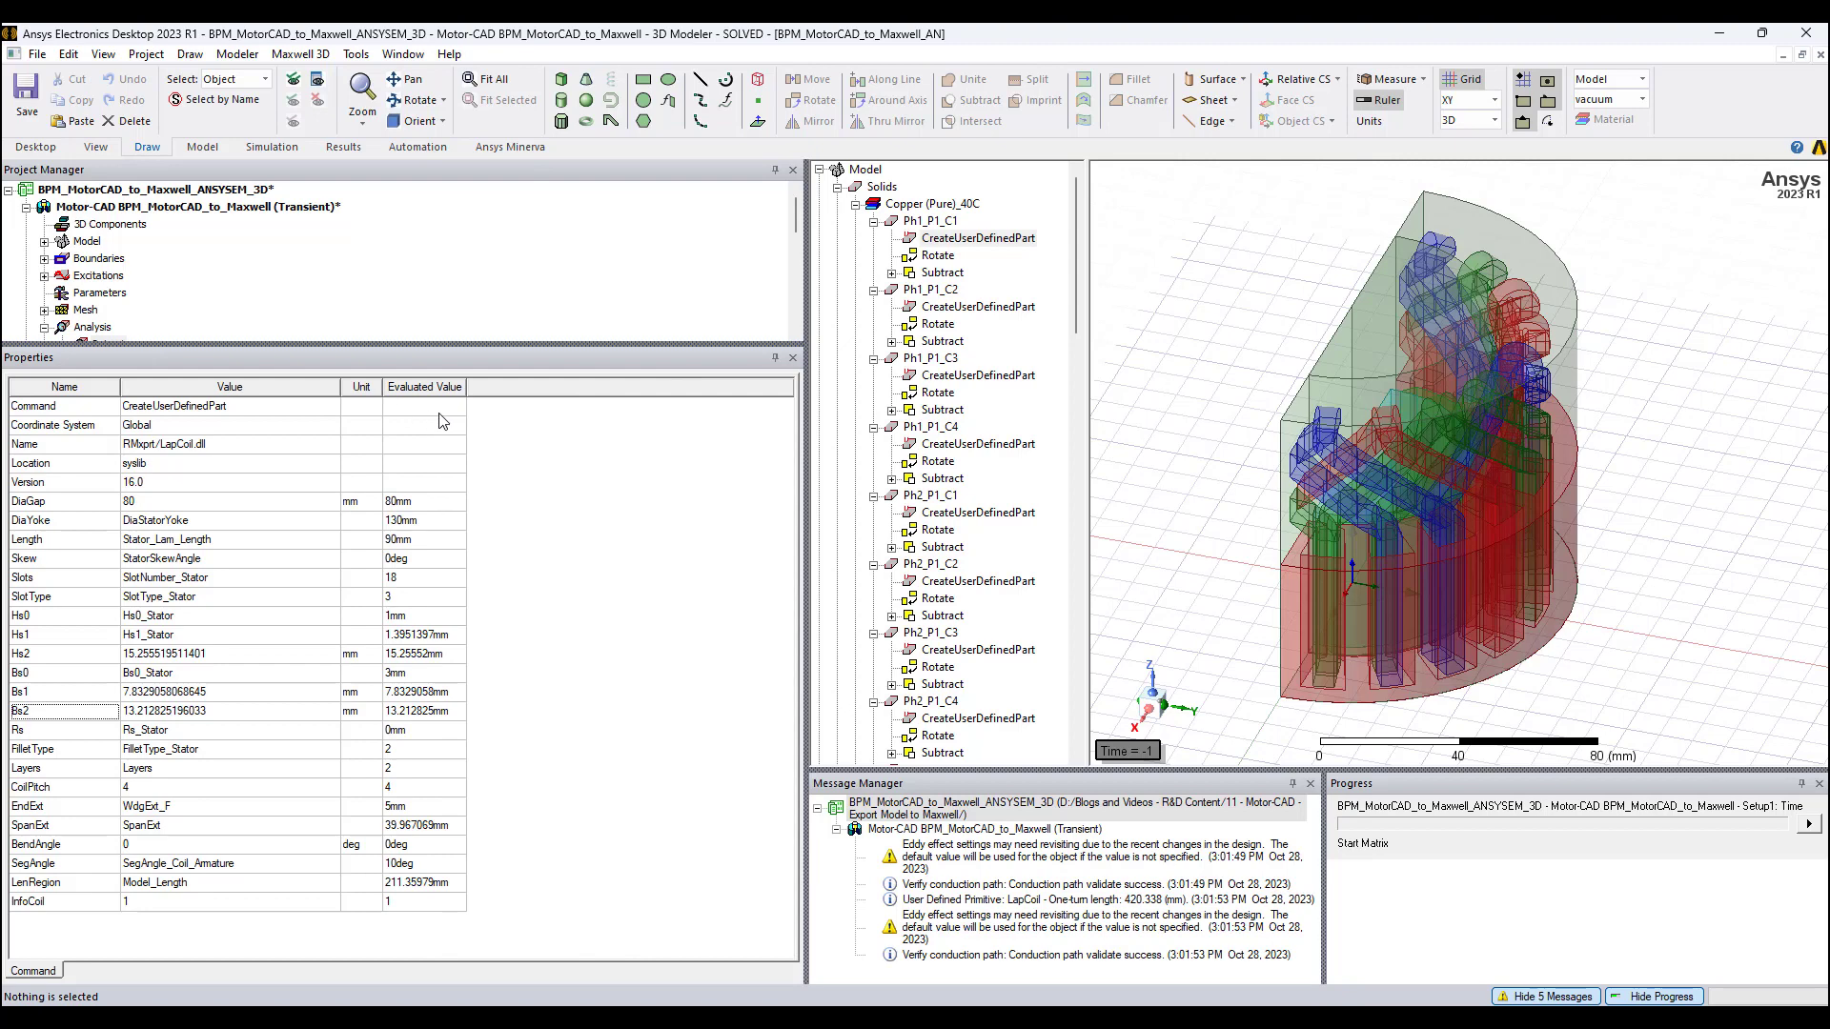
pyautogui.moveTo(465, 387); pyautogui.dragTo(534, 387)
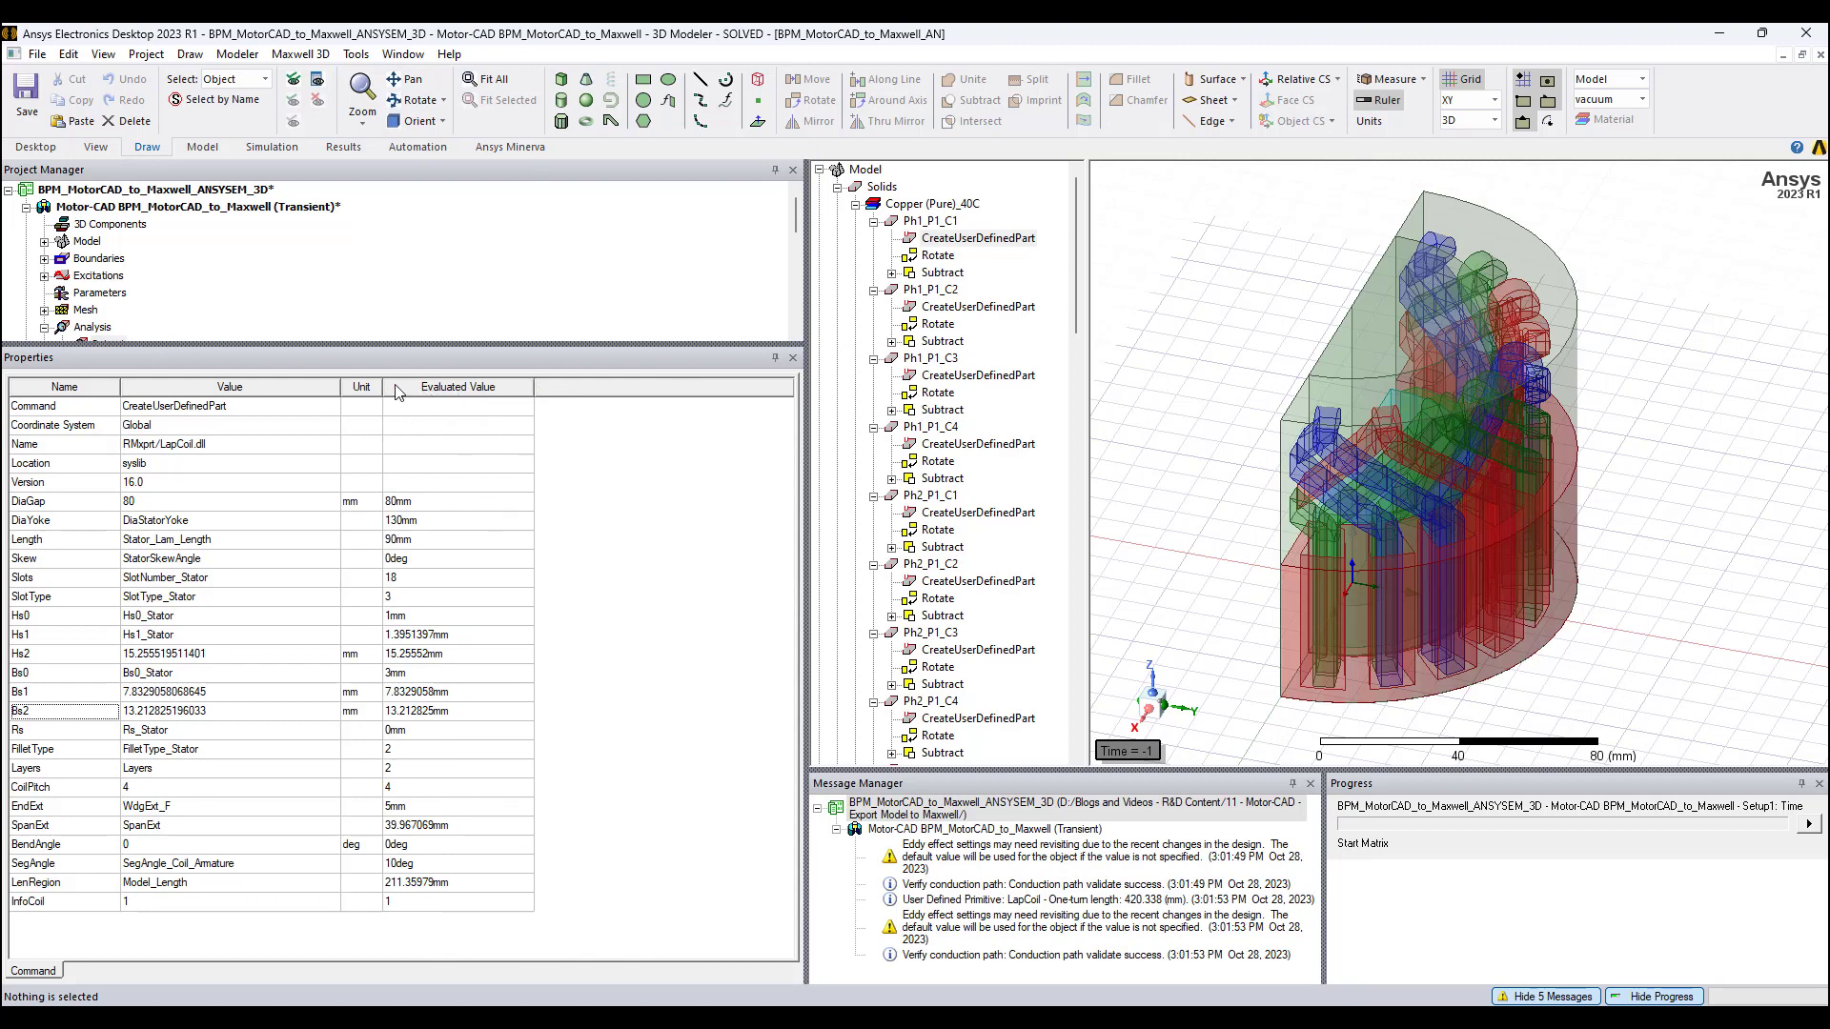
pyautogui.moveTo(383, 386); pyautogui.dragTo(405, 386)
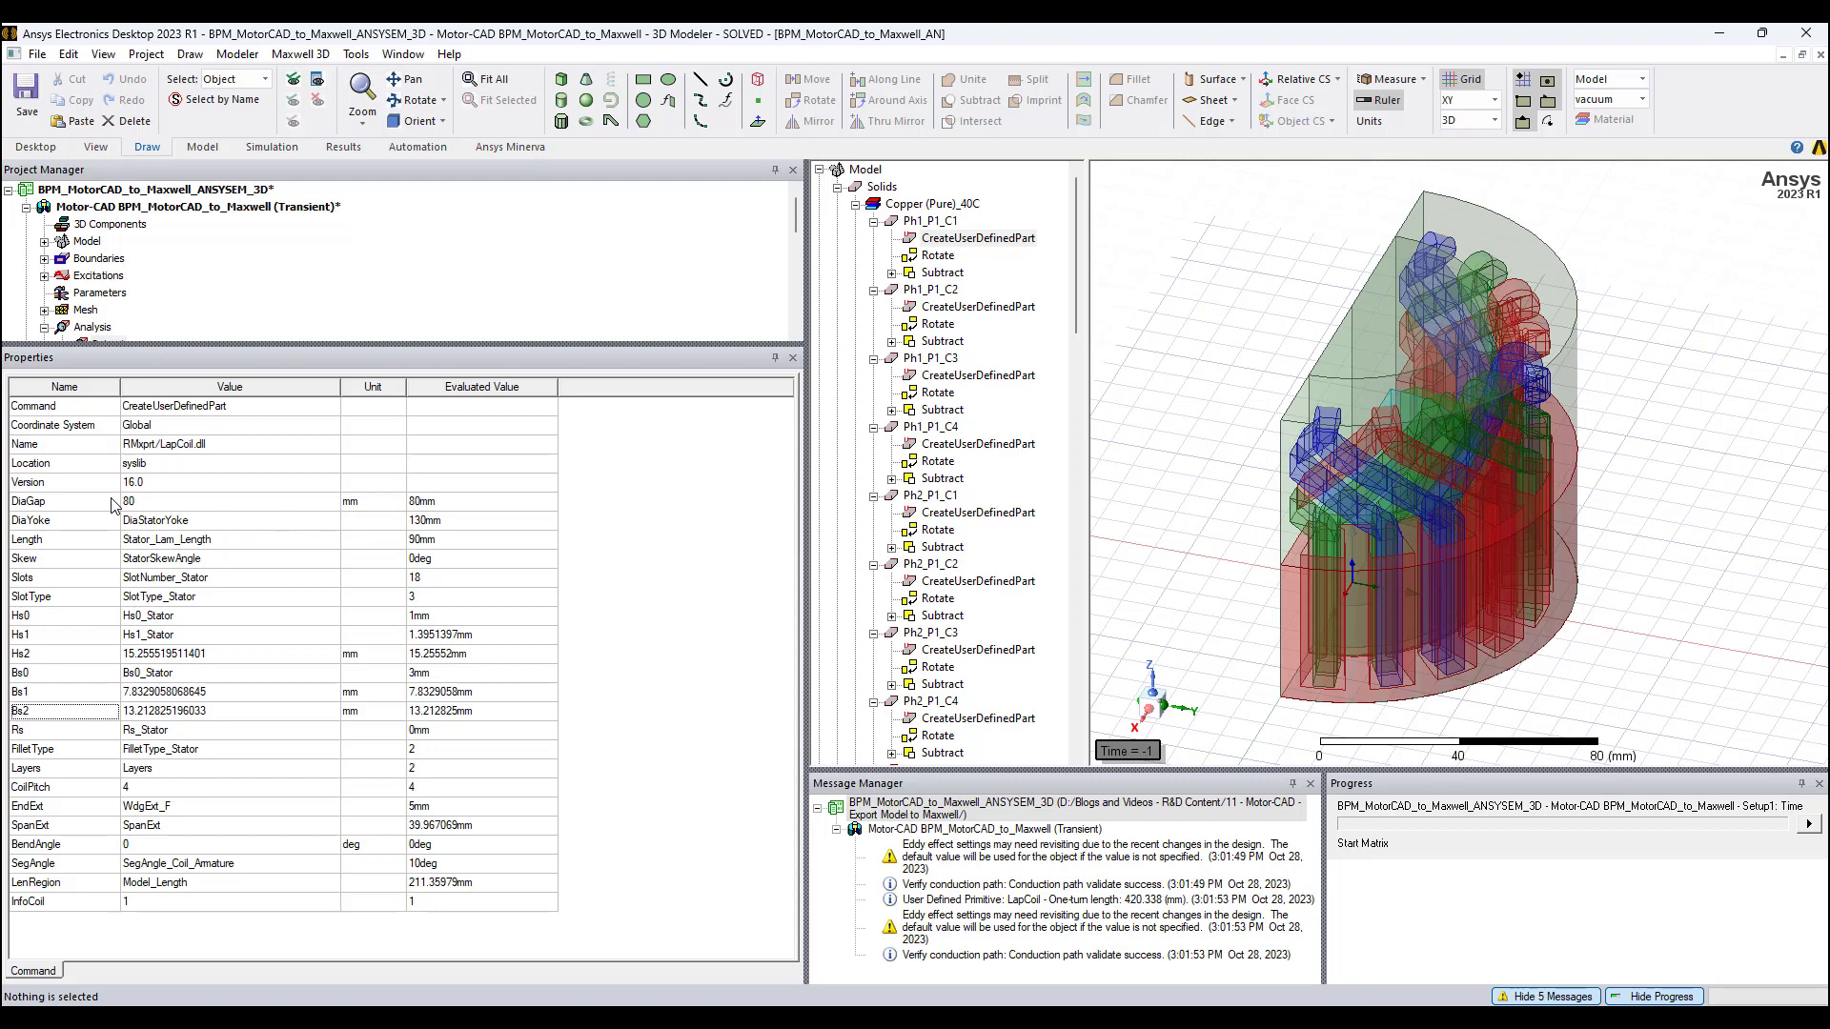
pyautogui.moveTo(805, 456); pyautogui.dragTo(638, 464)
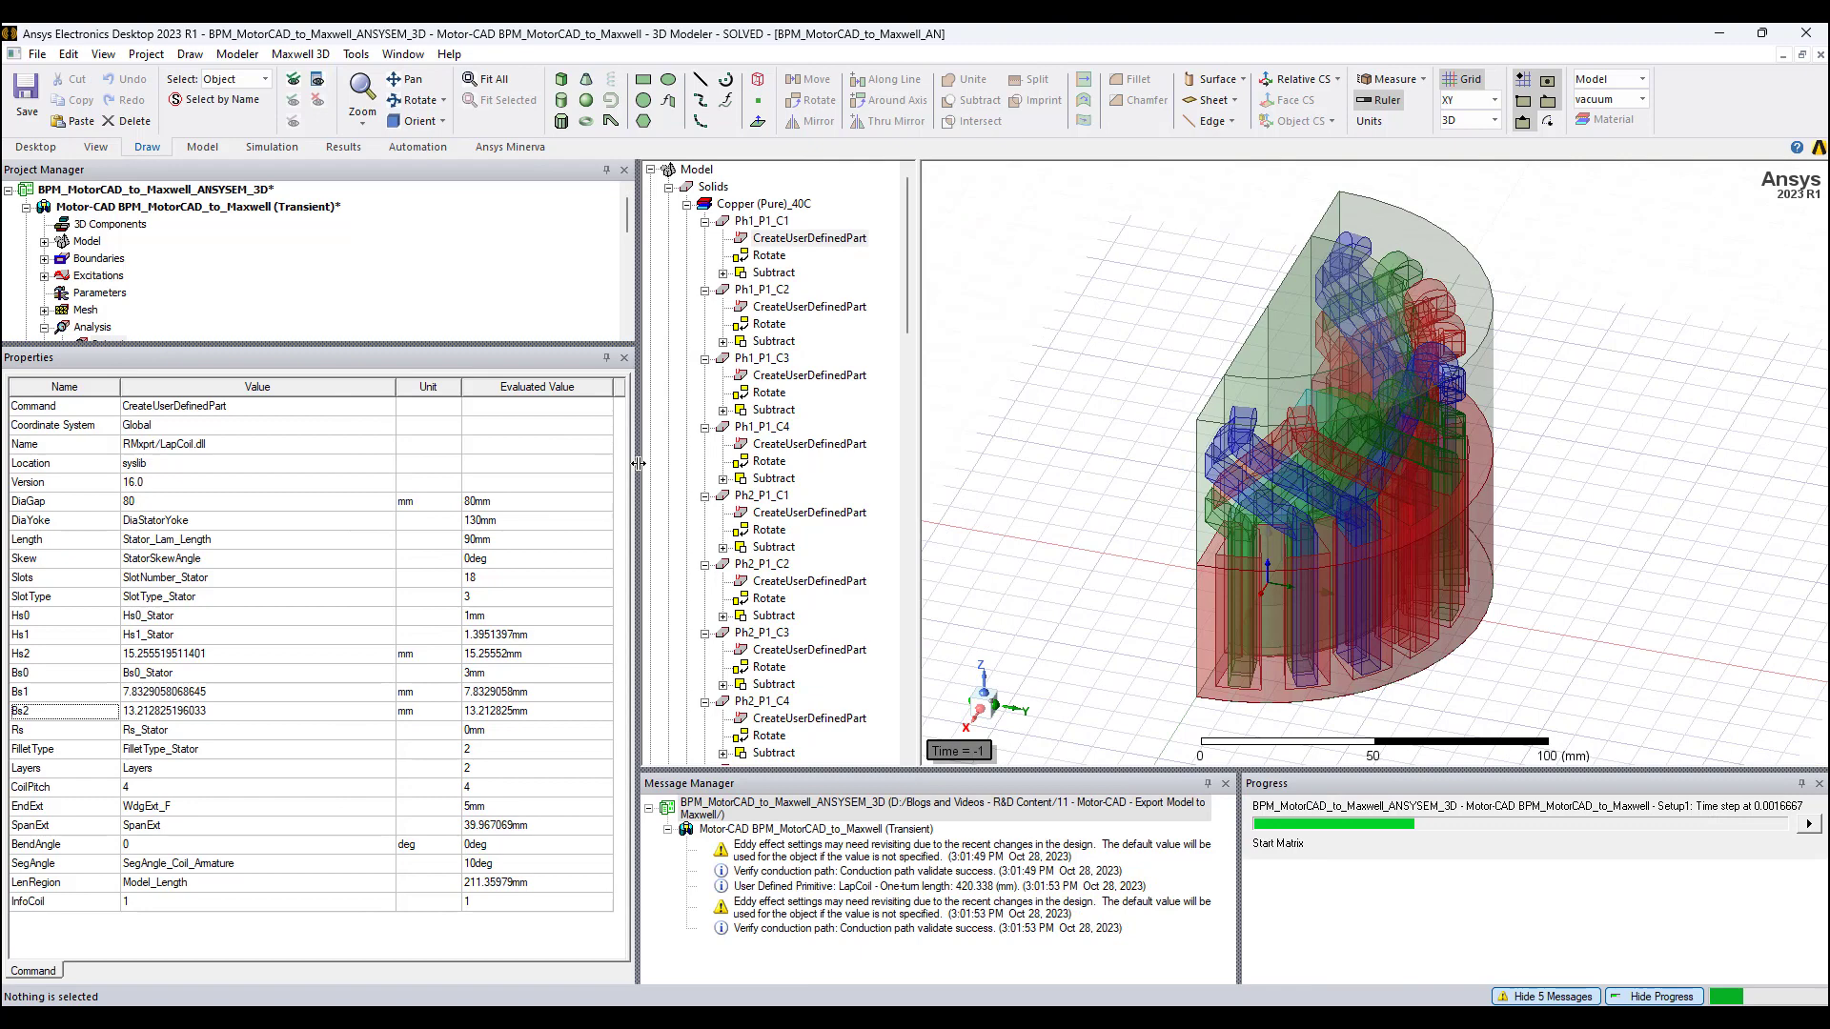
pyautogui.moveTo(918, 435)
pyautogui.mouseDown()
pyautogui.moveTo(943, 429)
pyautogui.moveTo(931, 444)
pyautogui.mouseUp()
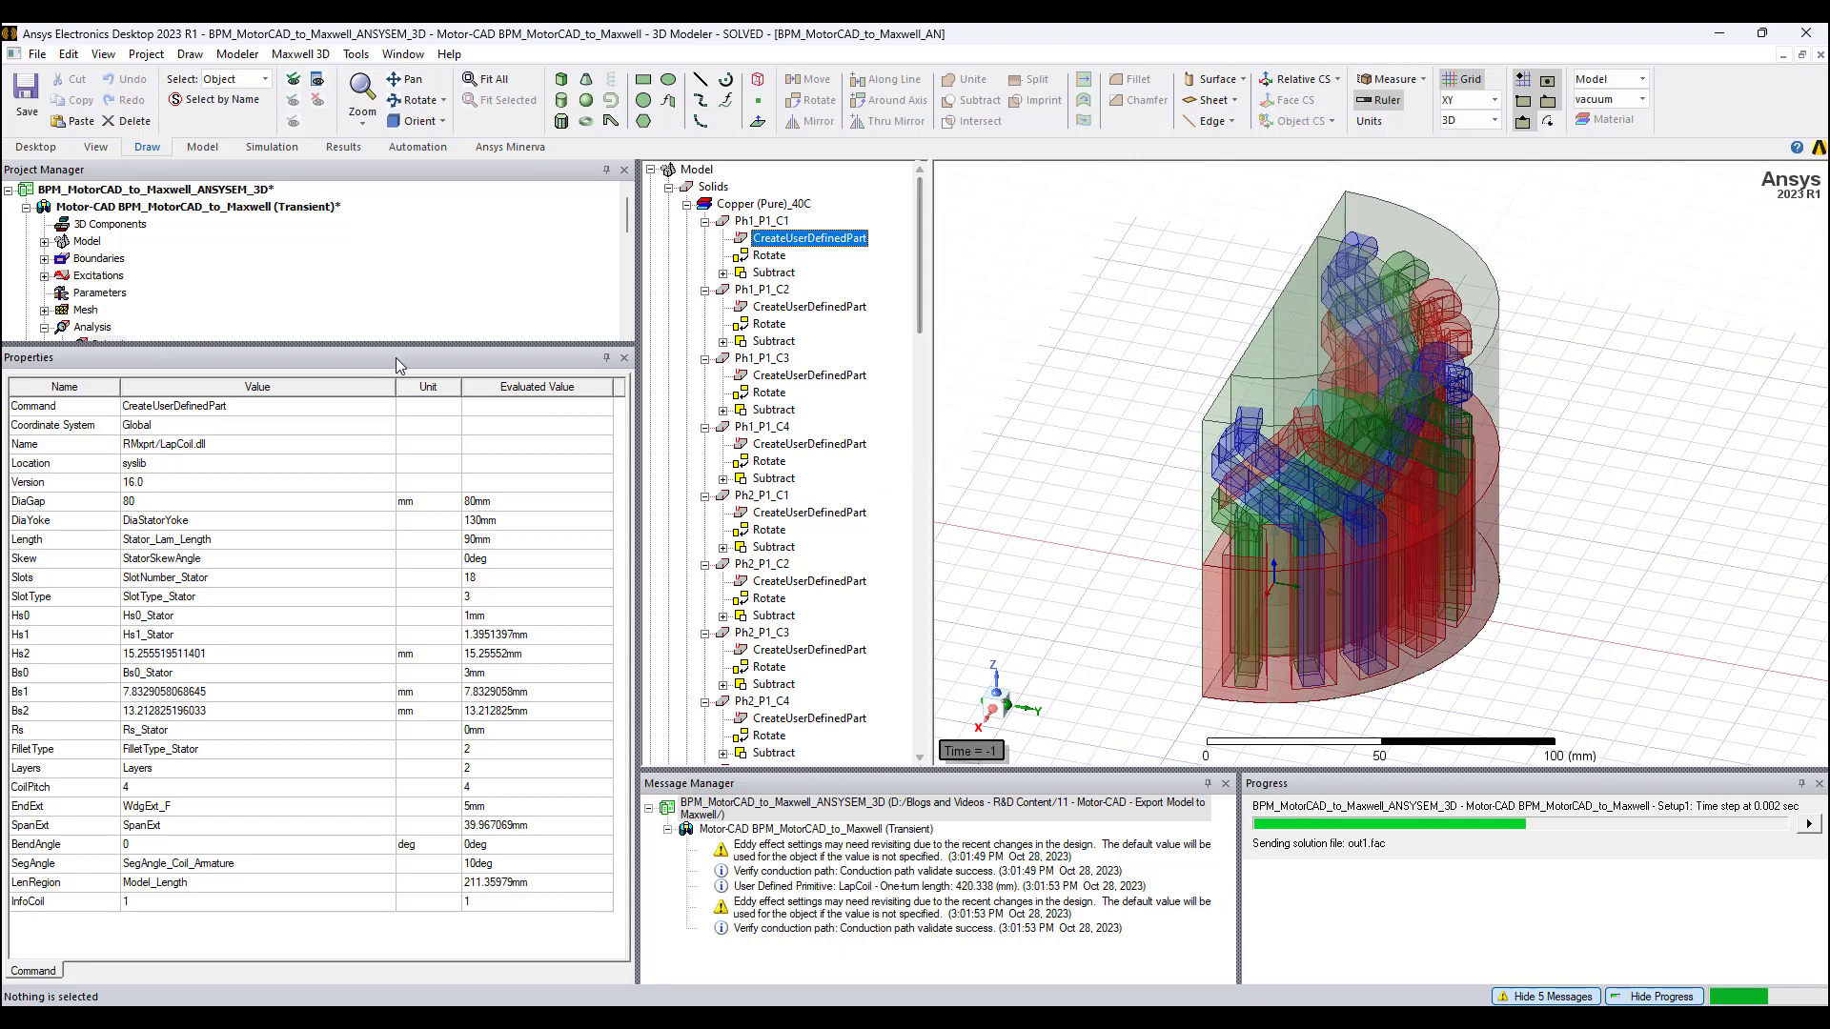
pyautogui.moveTo(245, 346); pyautogui.dragTo(234, 648)
# Open Induced Voltage Plots, move its legend mid-graph, check Setup1, then return to the 3D modeler
pyautogui.doubleClick(157, 398)
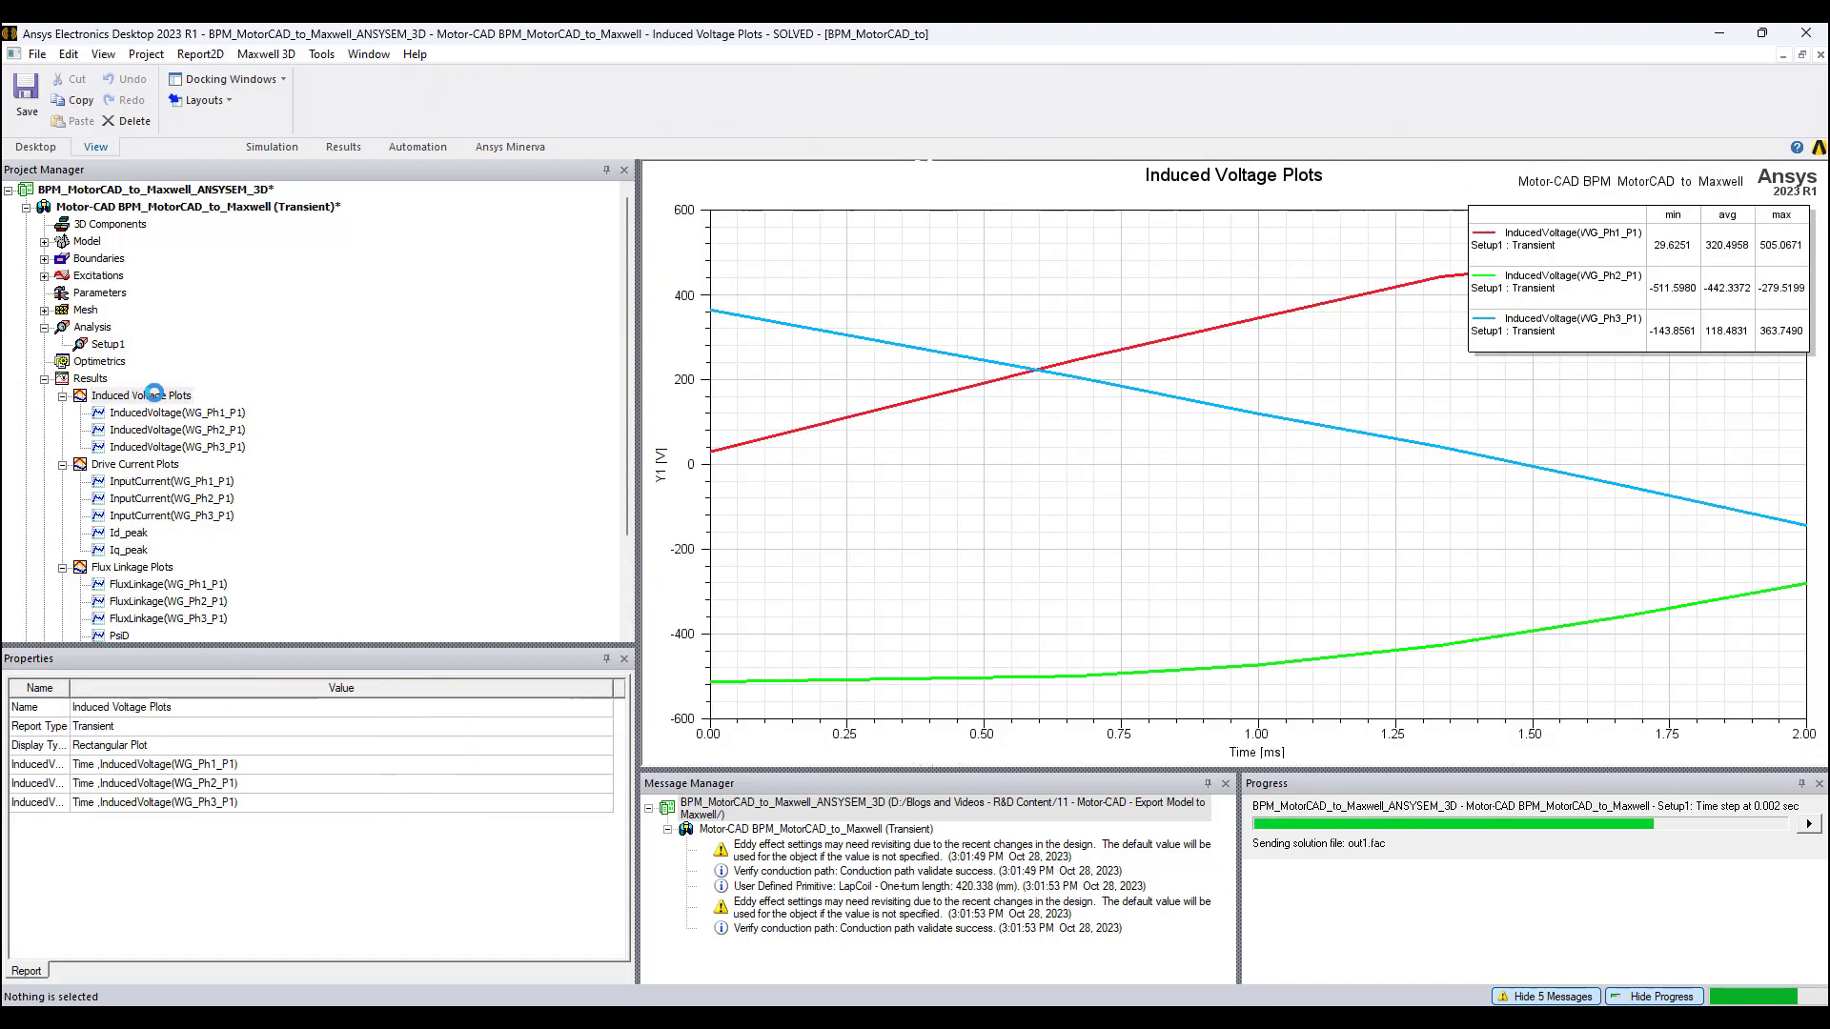
pyautogui.moveTo(1565, 280); pyautogui.dragTo(925, 505)
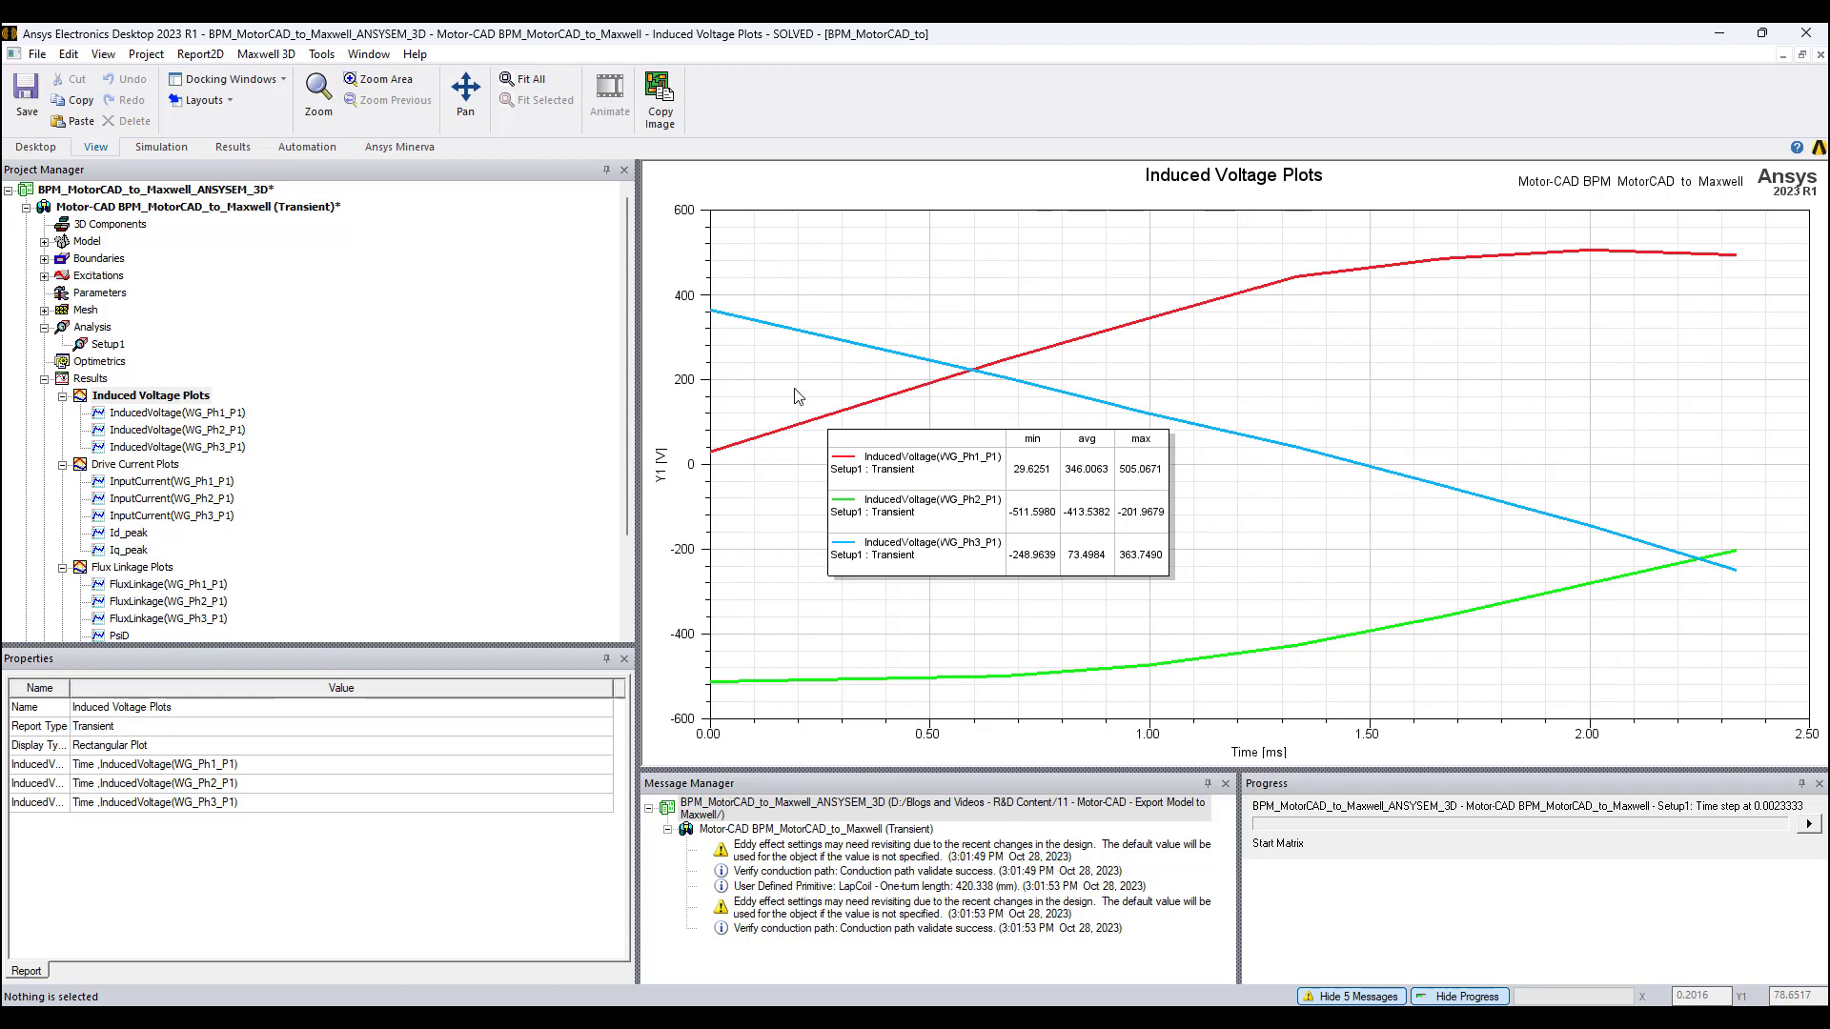
pyautogui.click(107, 344)
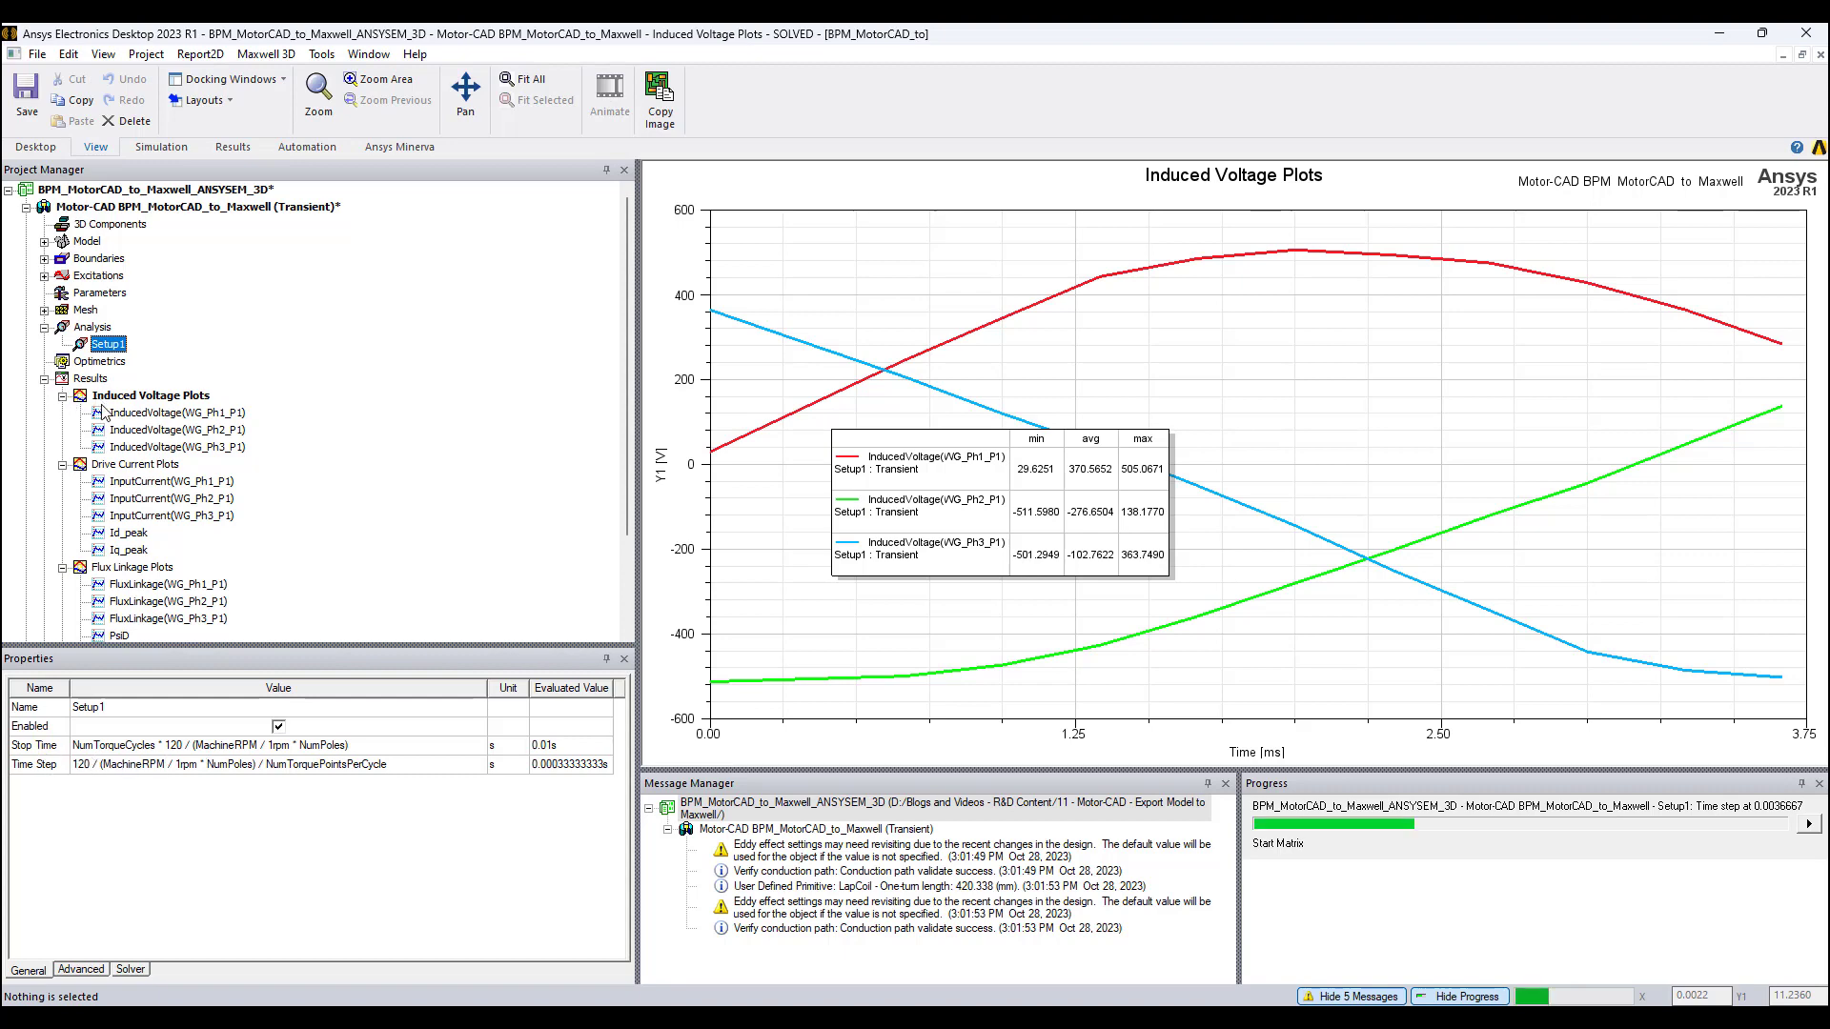
pyautogui.doubleClick(214, 207)
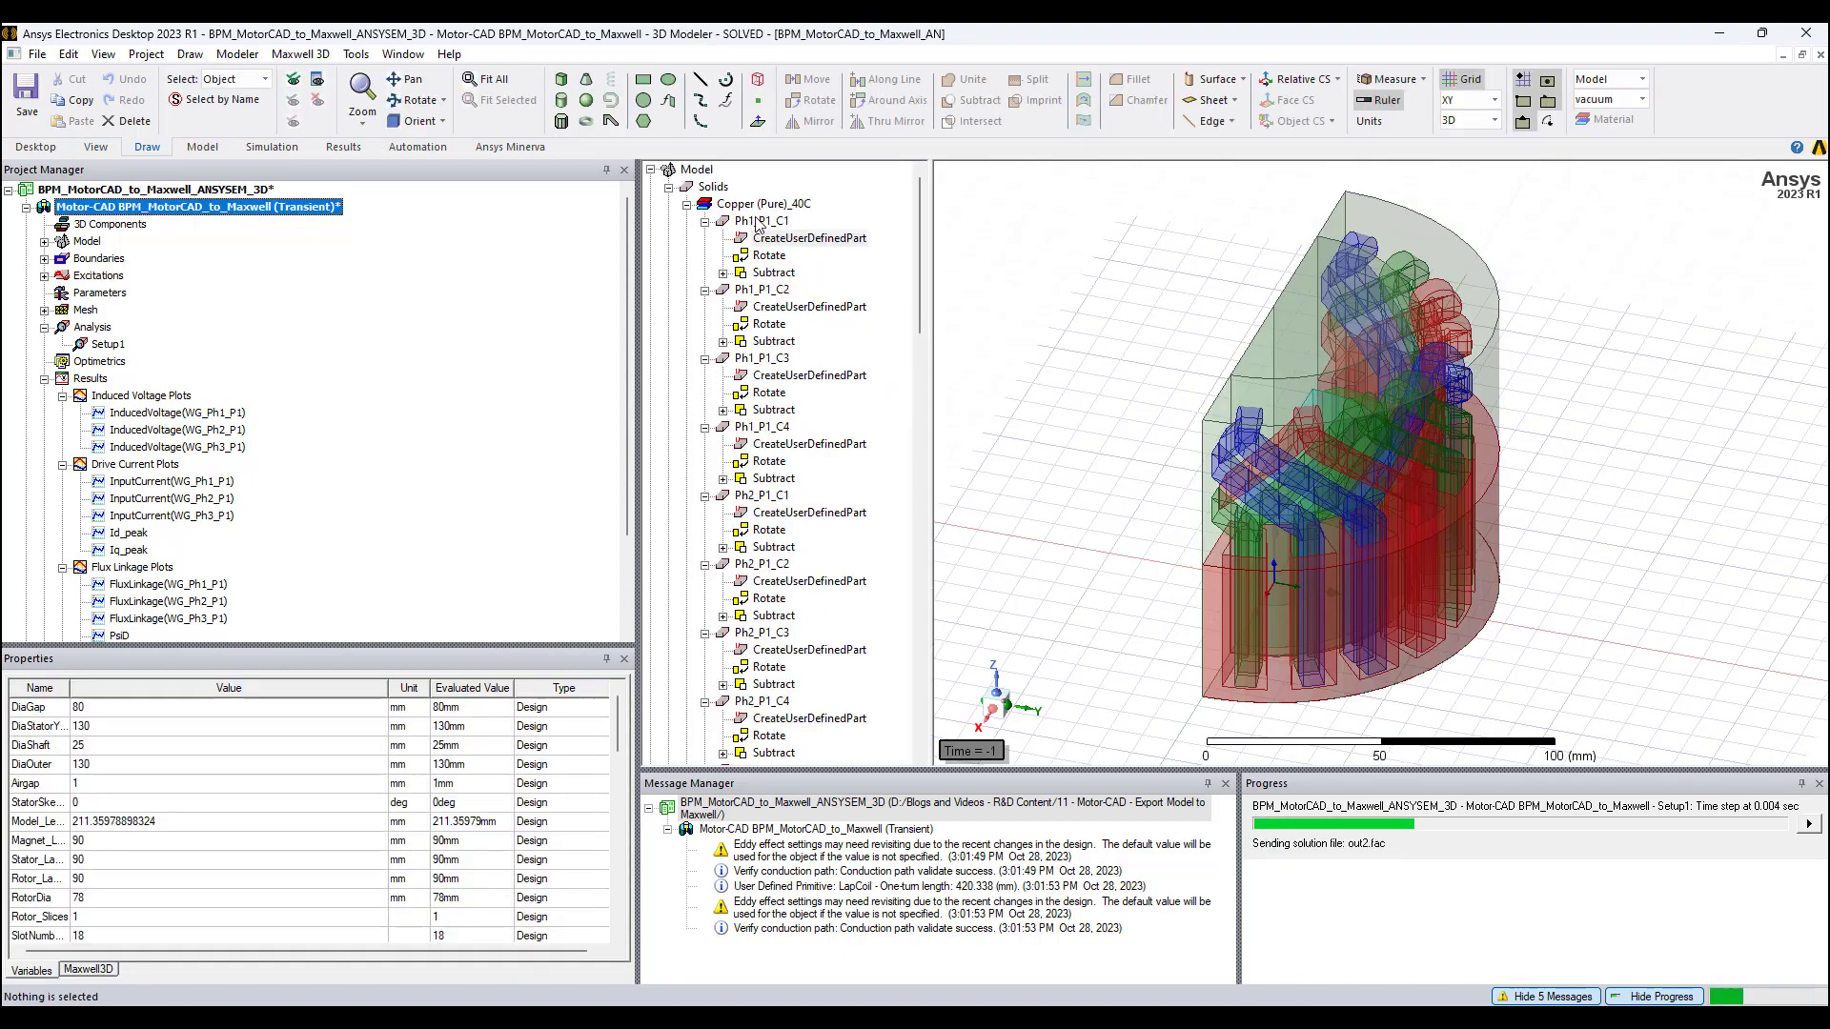
# Collapse Copper (Pure)_40C, inspect Rotor_Lamination_Primitive's geometry parameters, then reopen Induced Voltage Plots
pyautogui.click(686, 204)
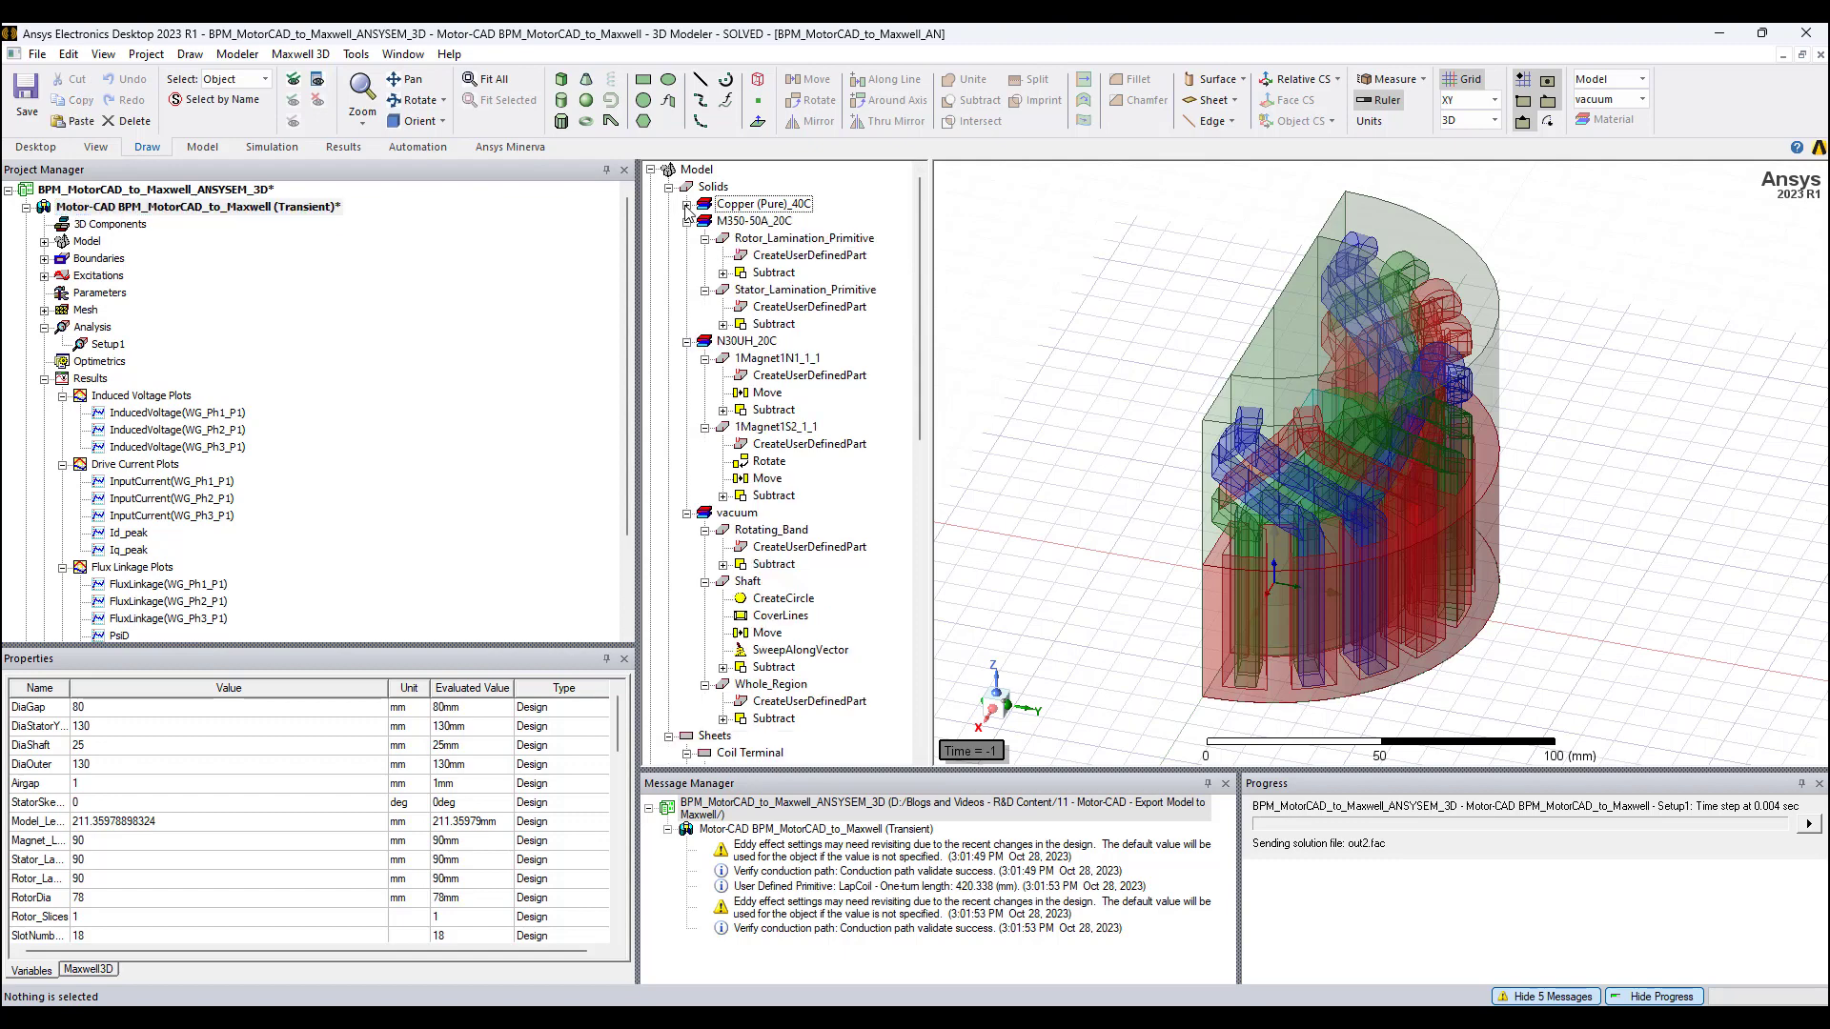
pyautogui.click(741, 241)
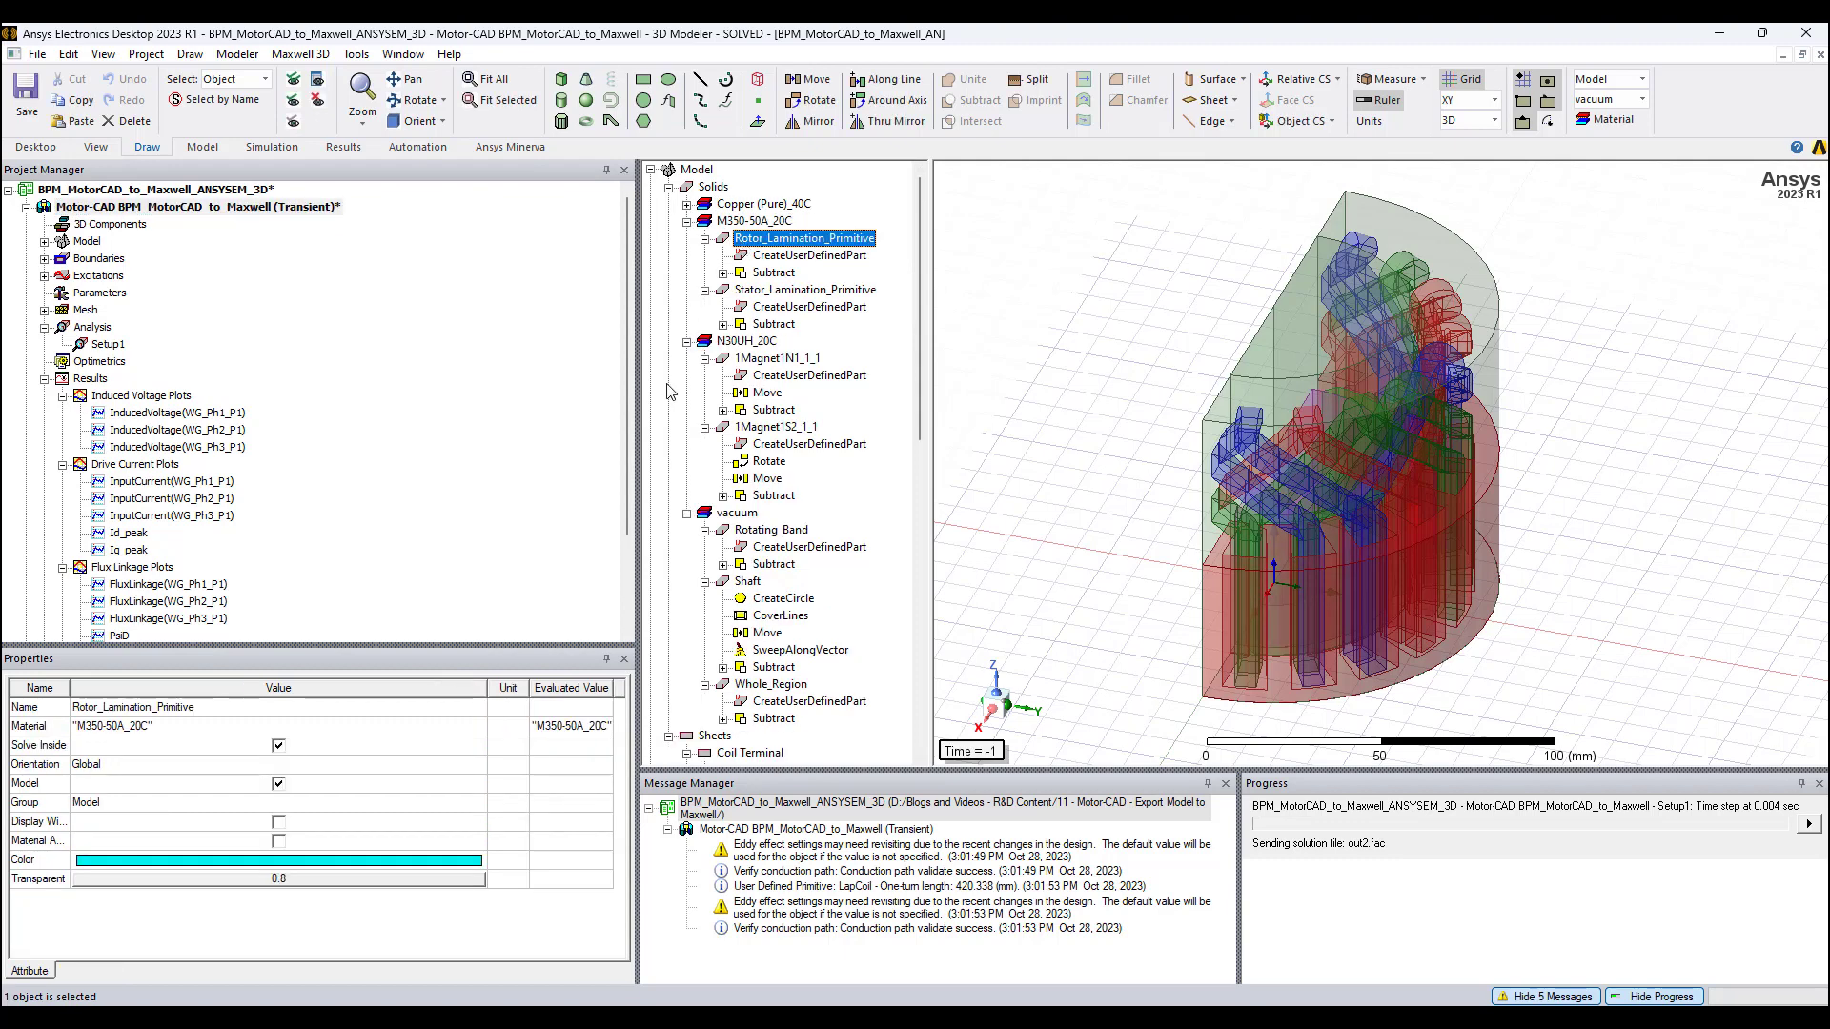
pyautogui.click(793, 258)
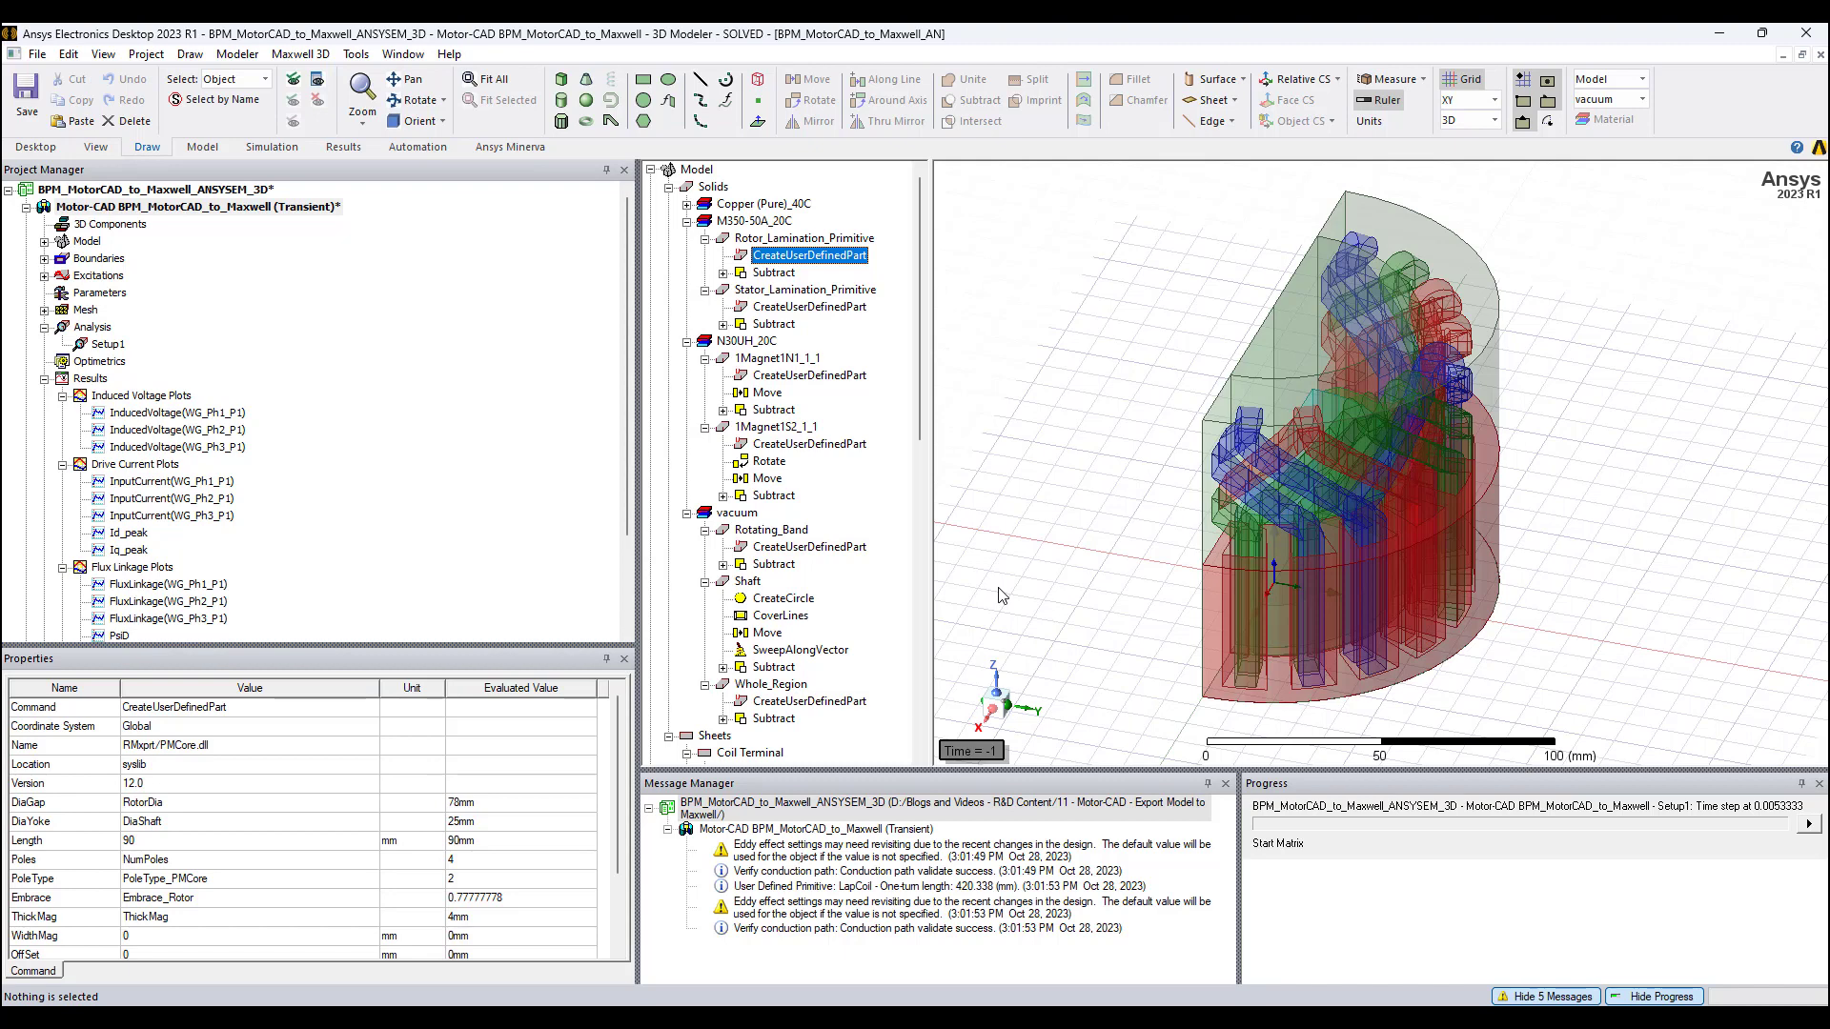
pyautogui.doubleClick(107, 394)
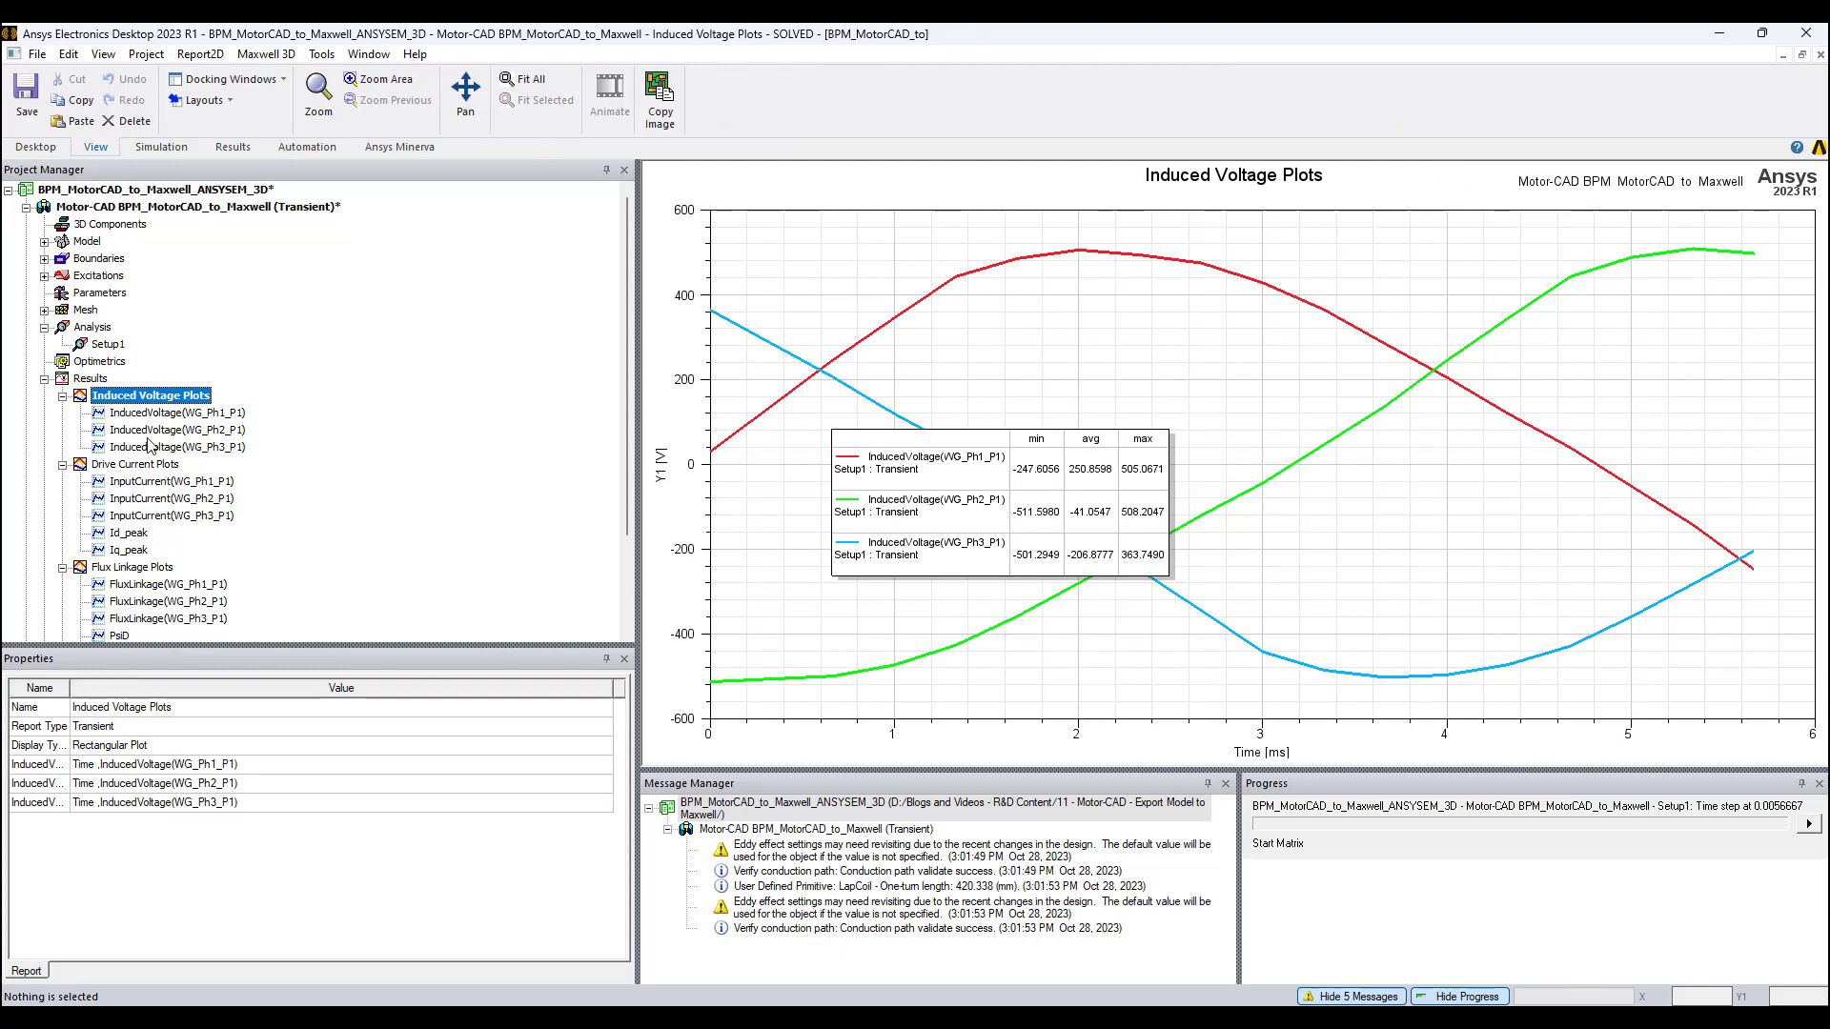
# Open the Drive Current, Flux Linkage and Torque Plots reports in turn
pyautogui.doubleClick(143, 466)
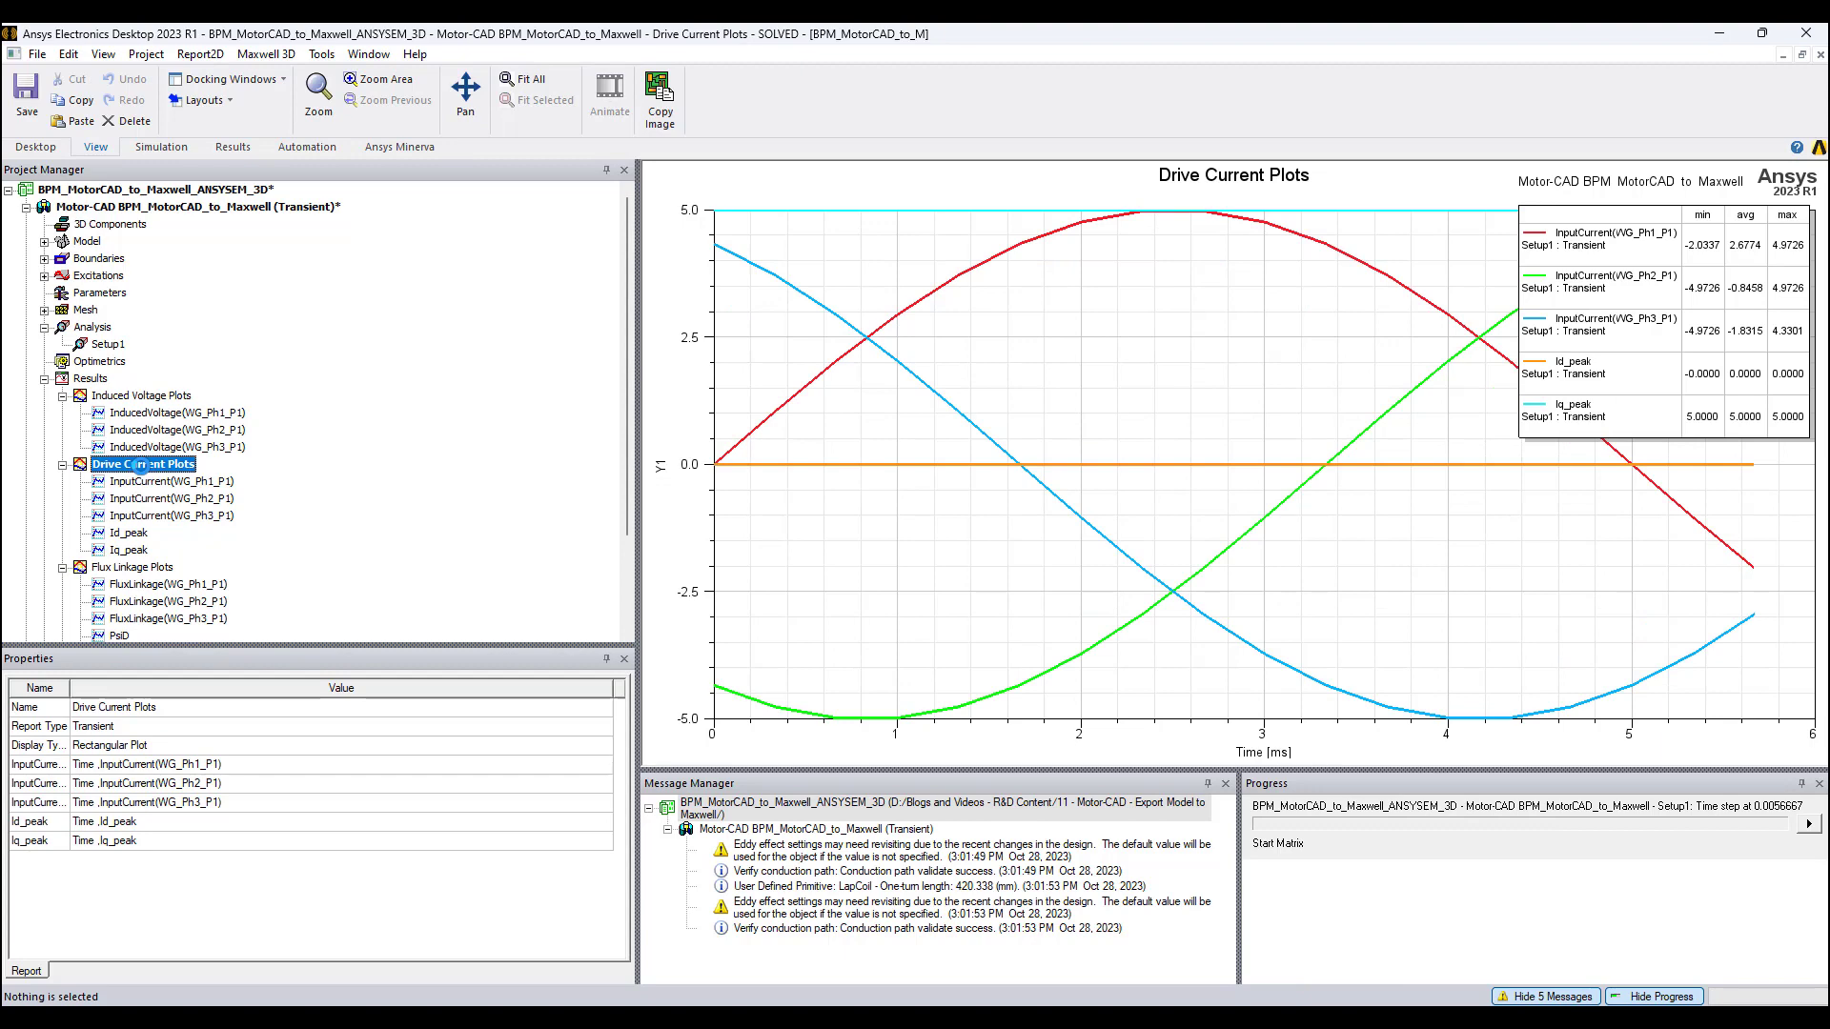
pyautogui.doubleClick(111, 568)
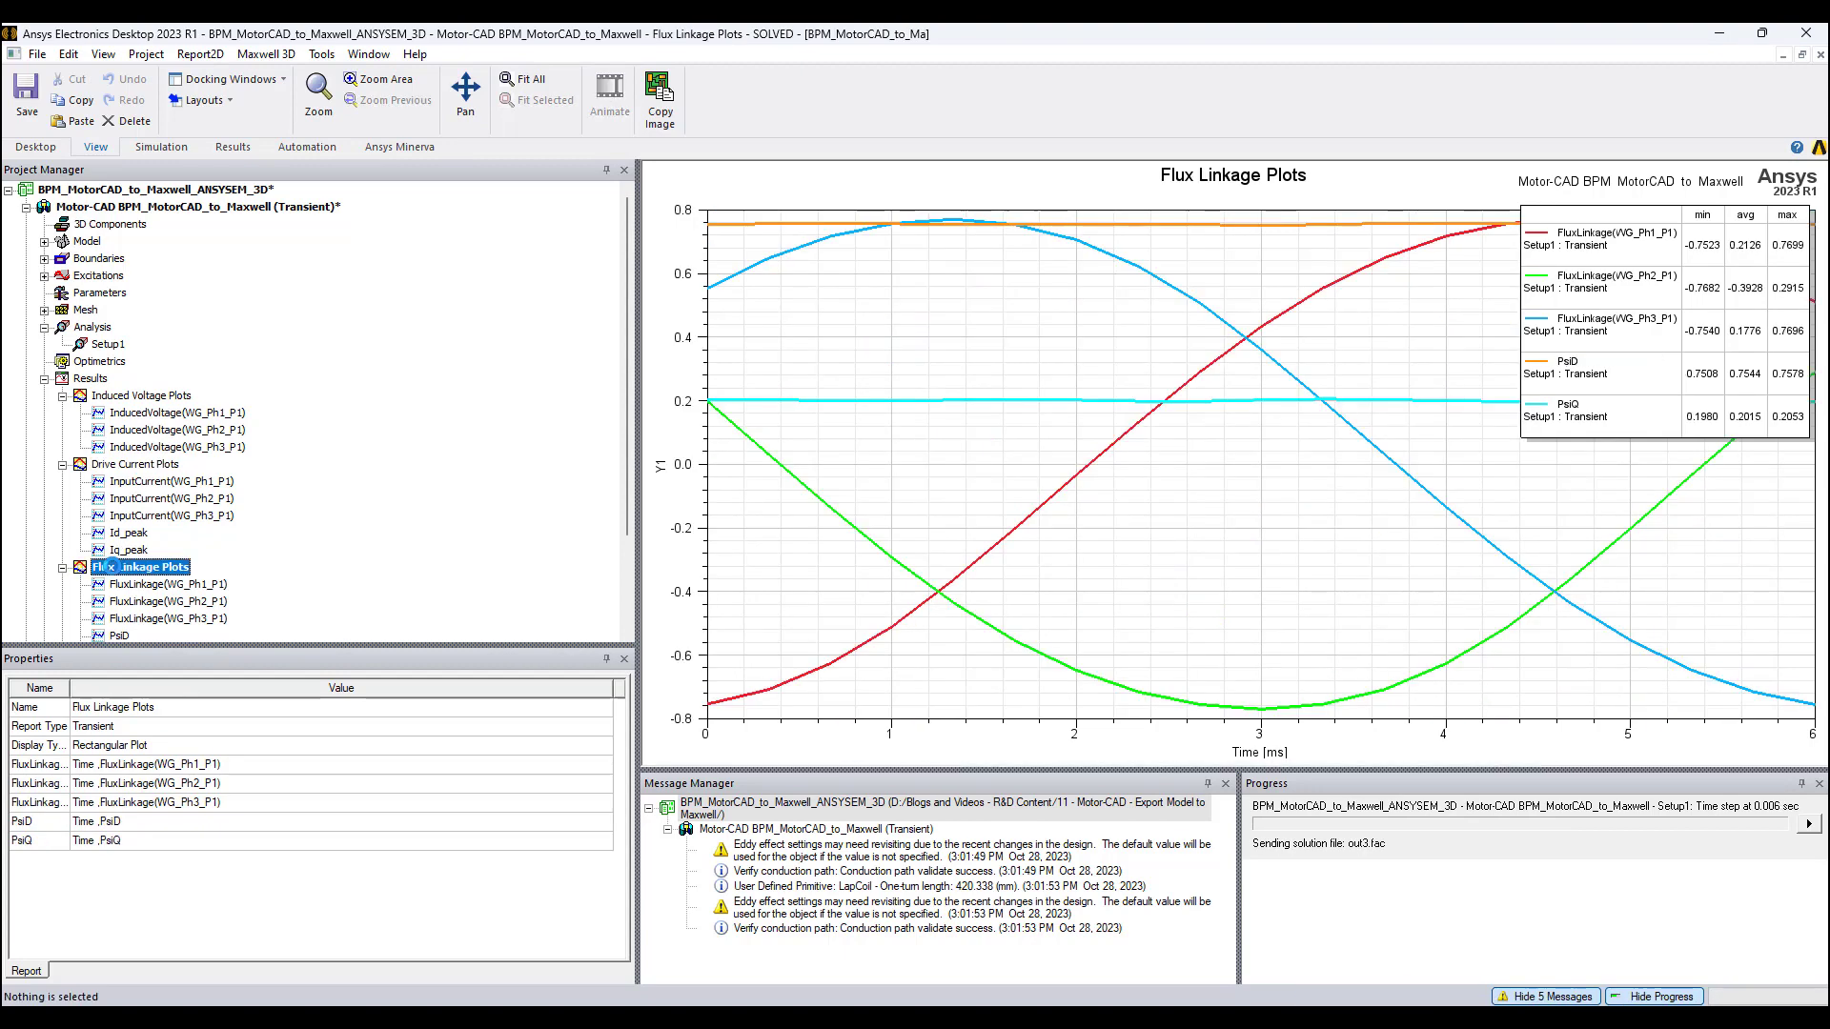
pyautogui.scroll(-2, 124, 567)
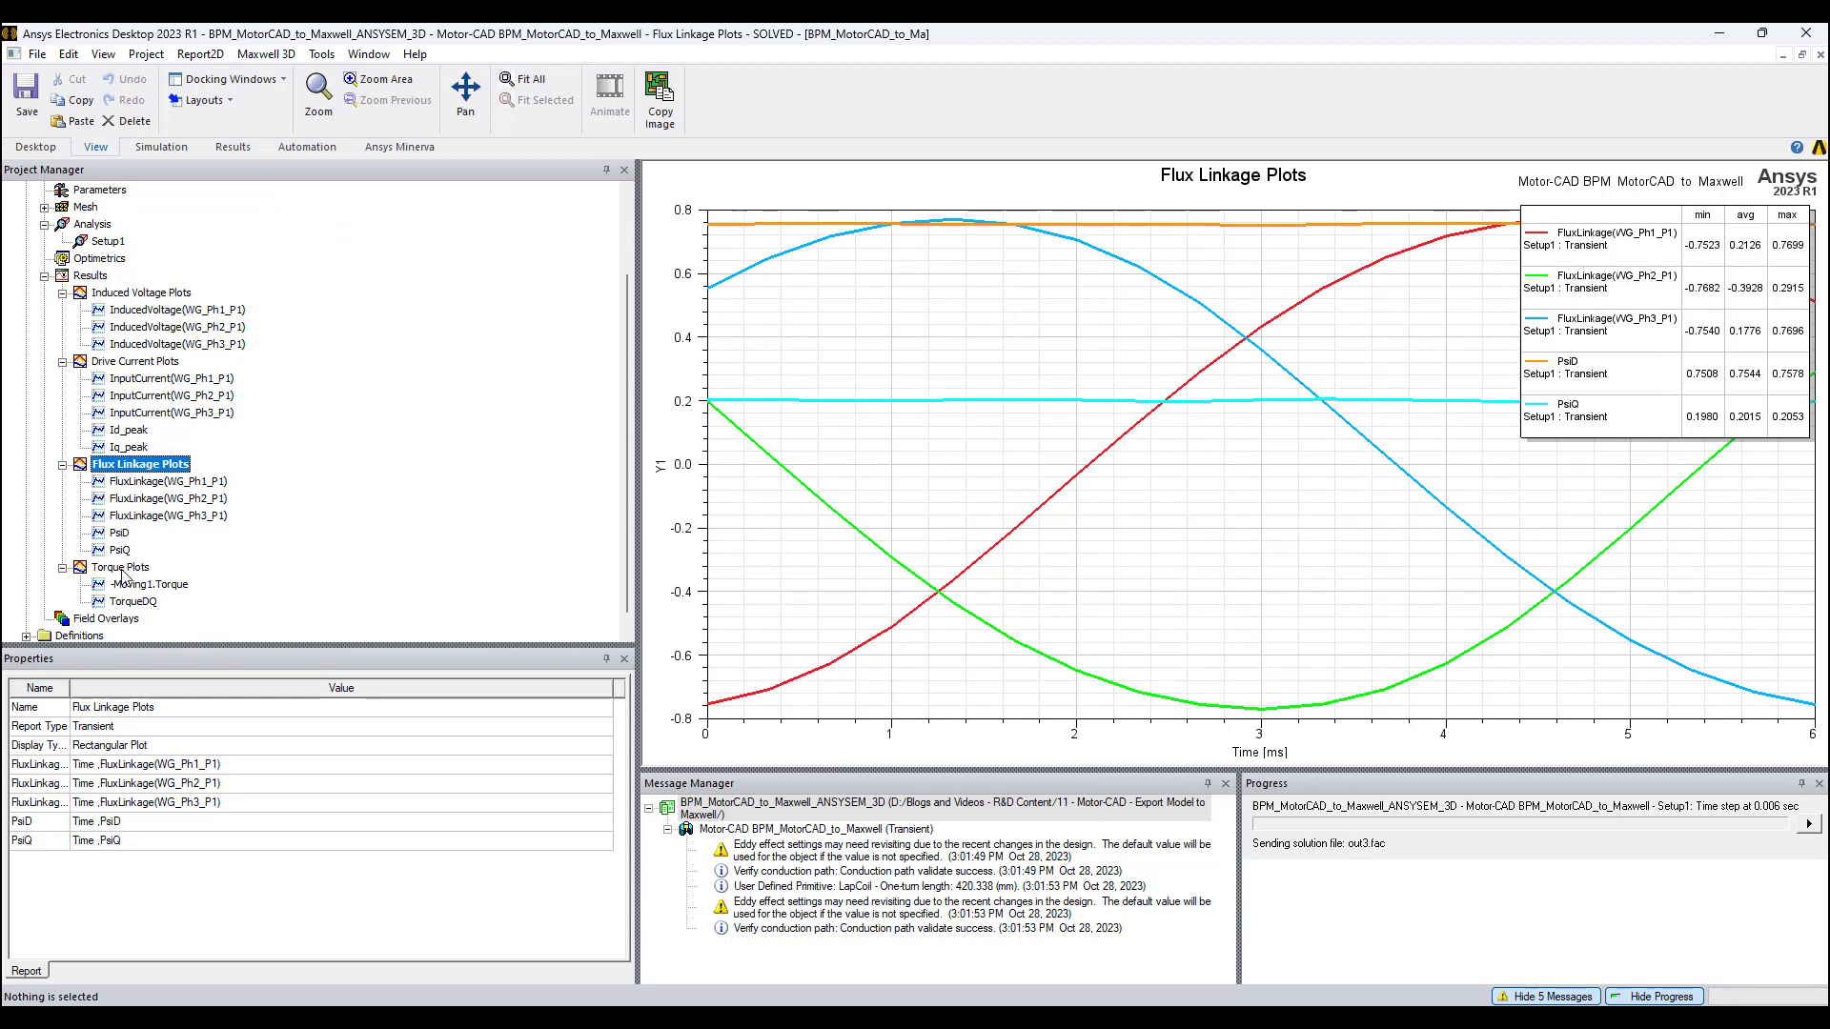
pyautogui.doubleClick(124, 568)
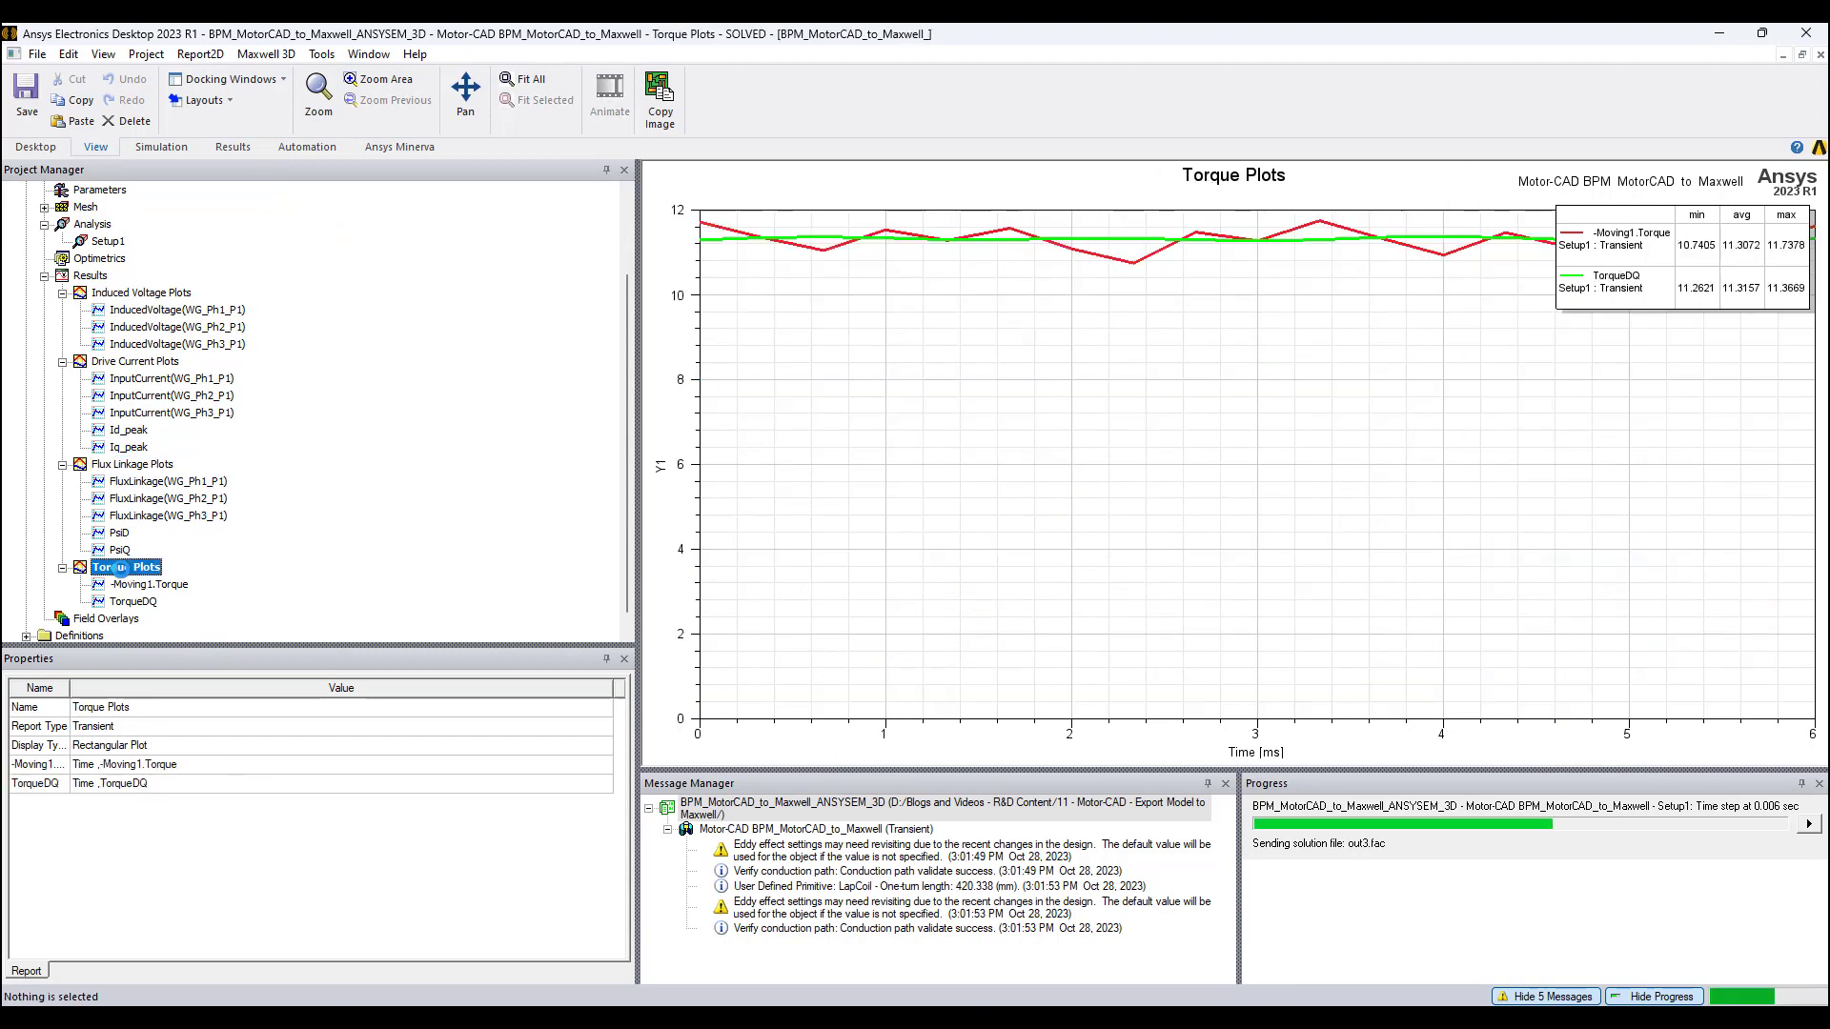
pyautogui.scroll(2, 121, 568)
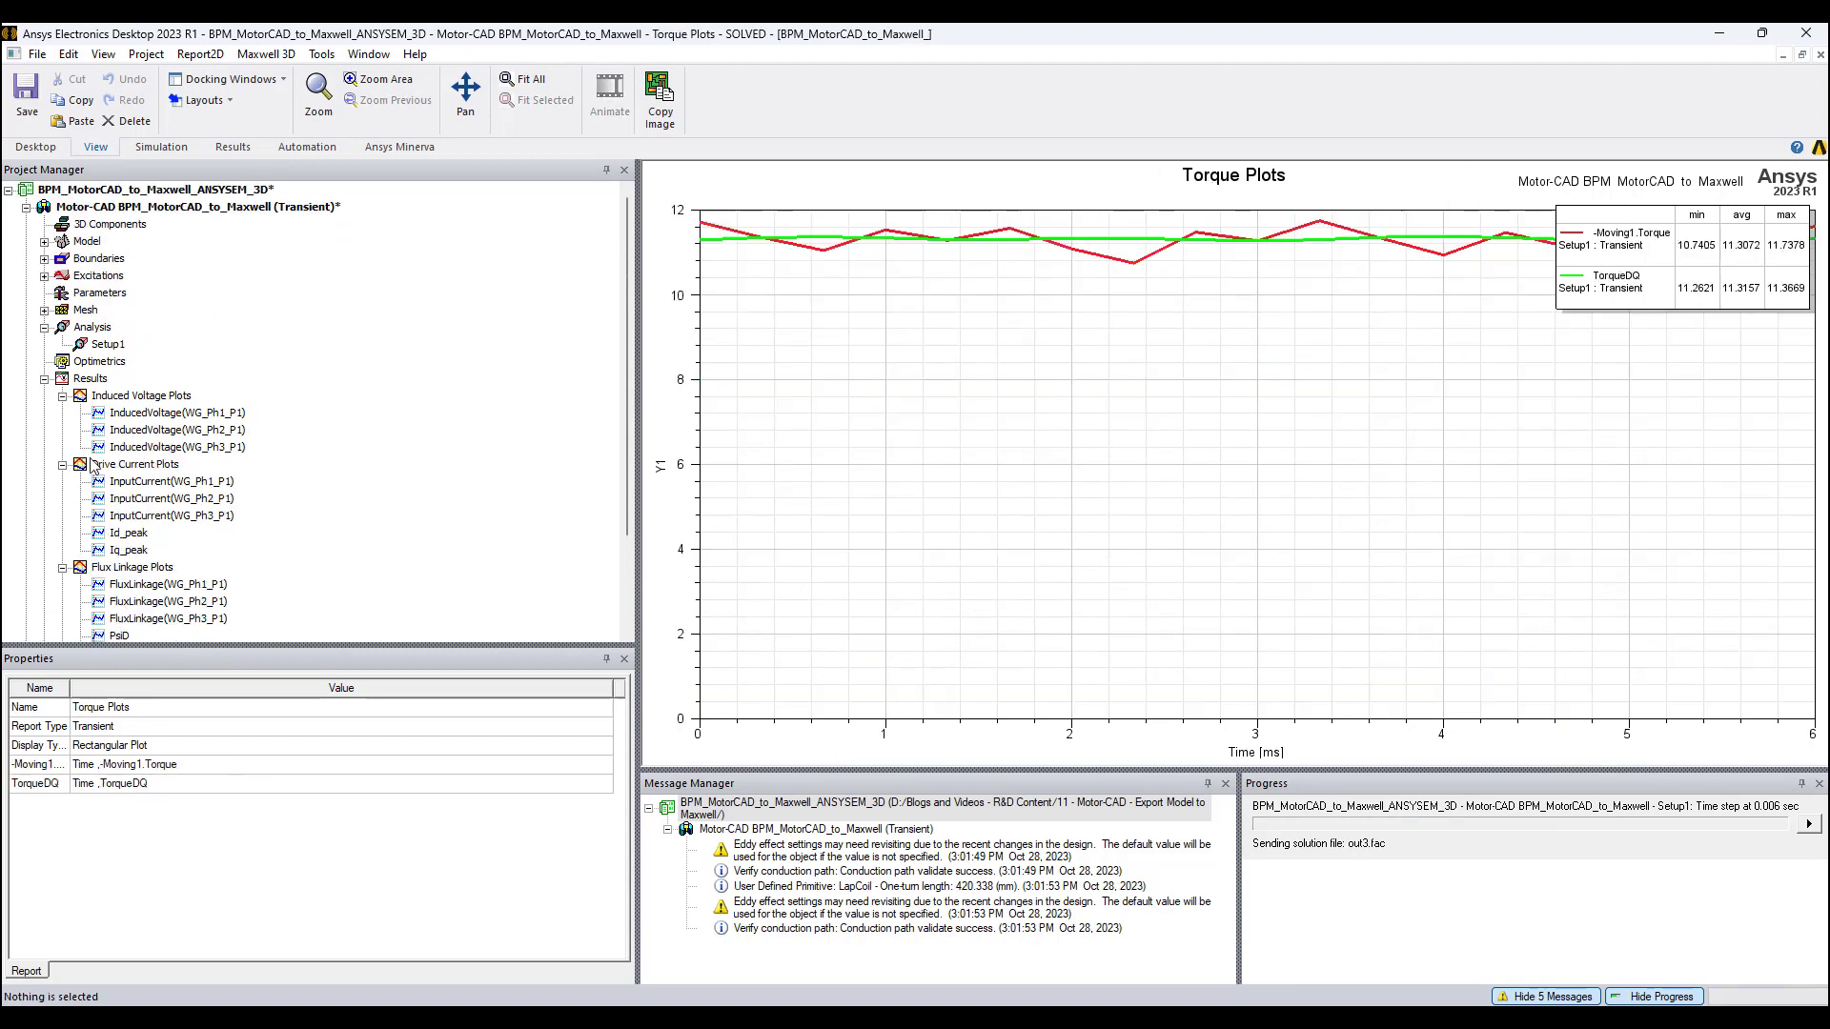
# Expand Mesh to inspect CylindricalGap1, then return to the design's 3D modeler
pyautogui.click(44, 310)
pyautogui.click(124, 326)
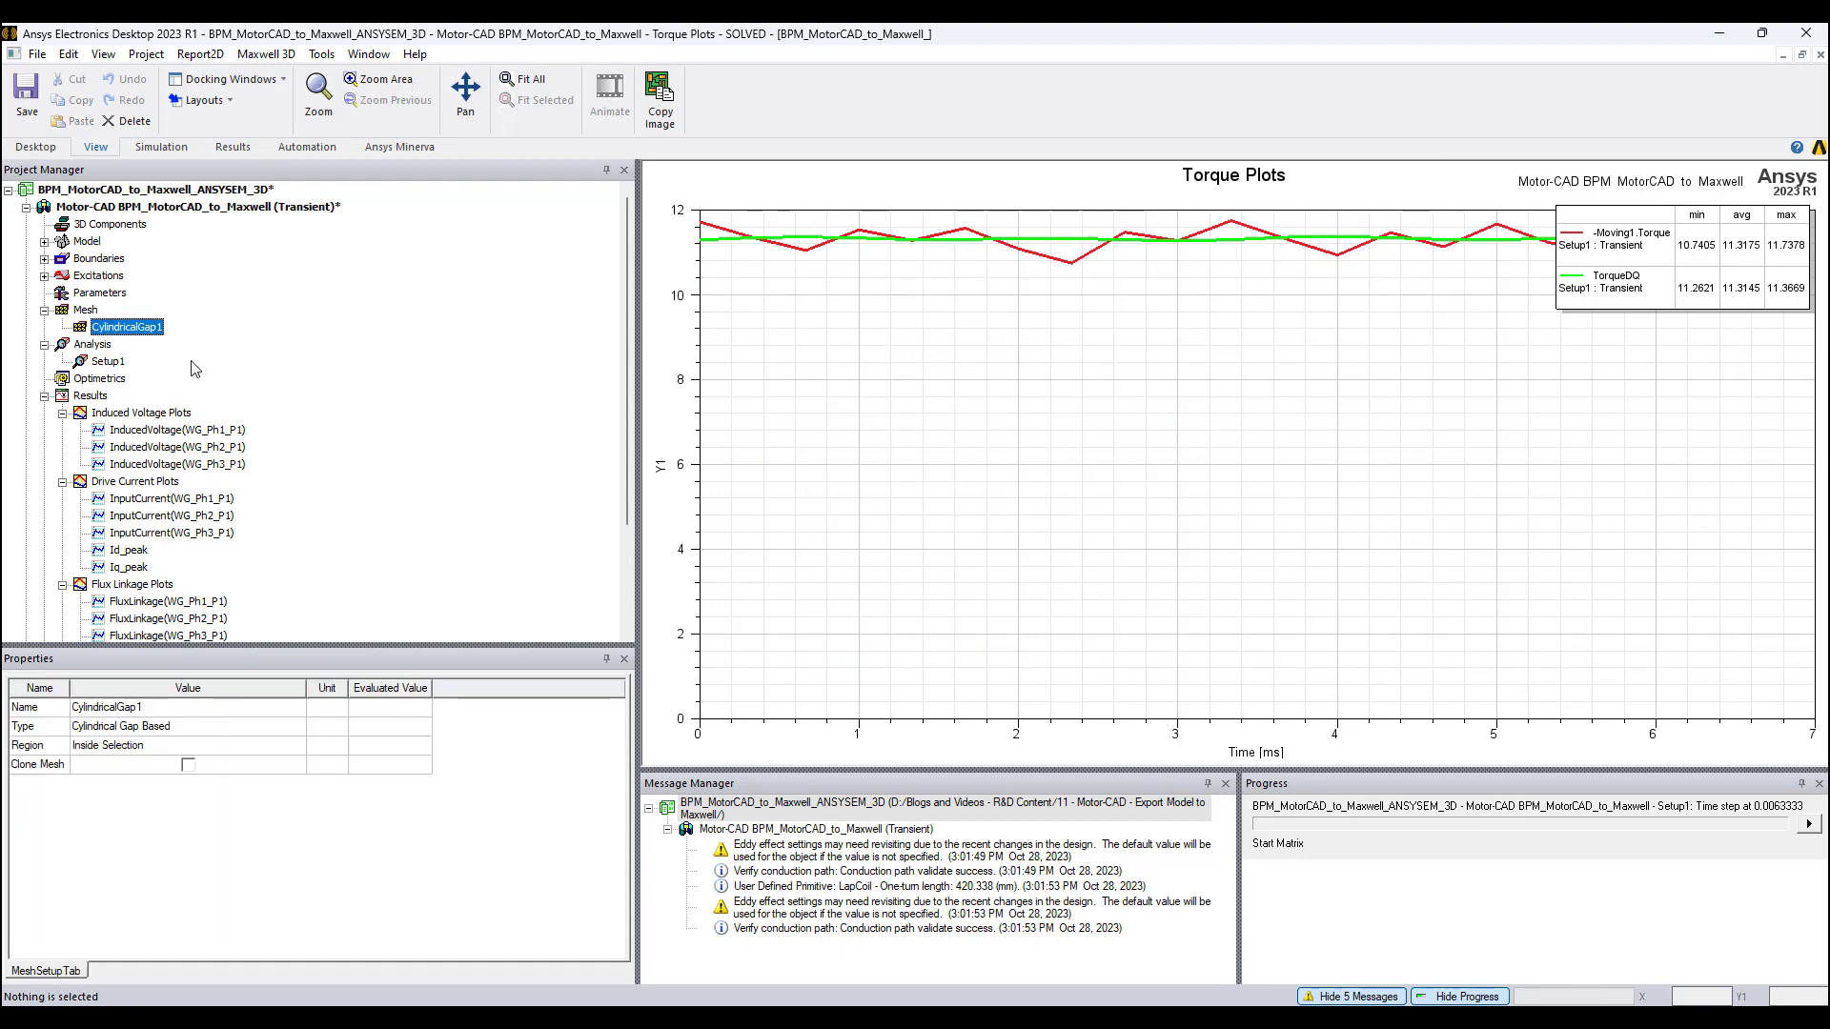
pyautogui.doubleClick(278, 208)
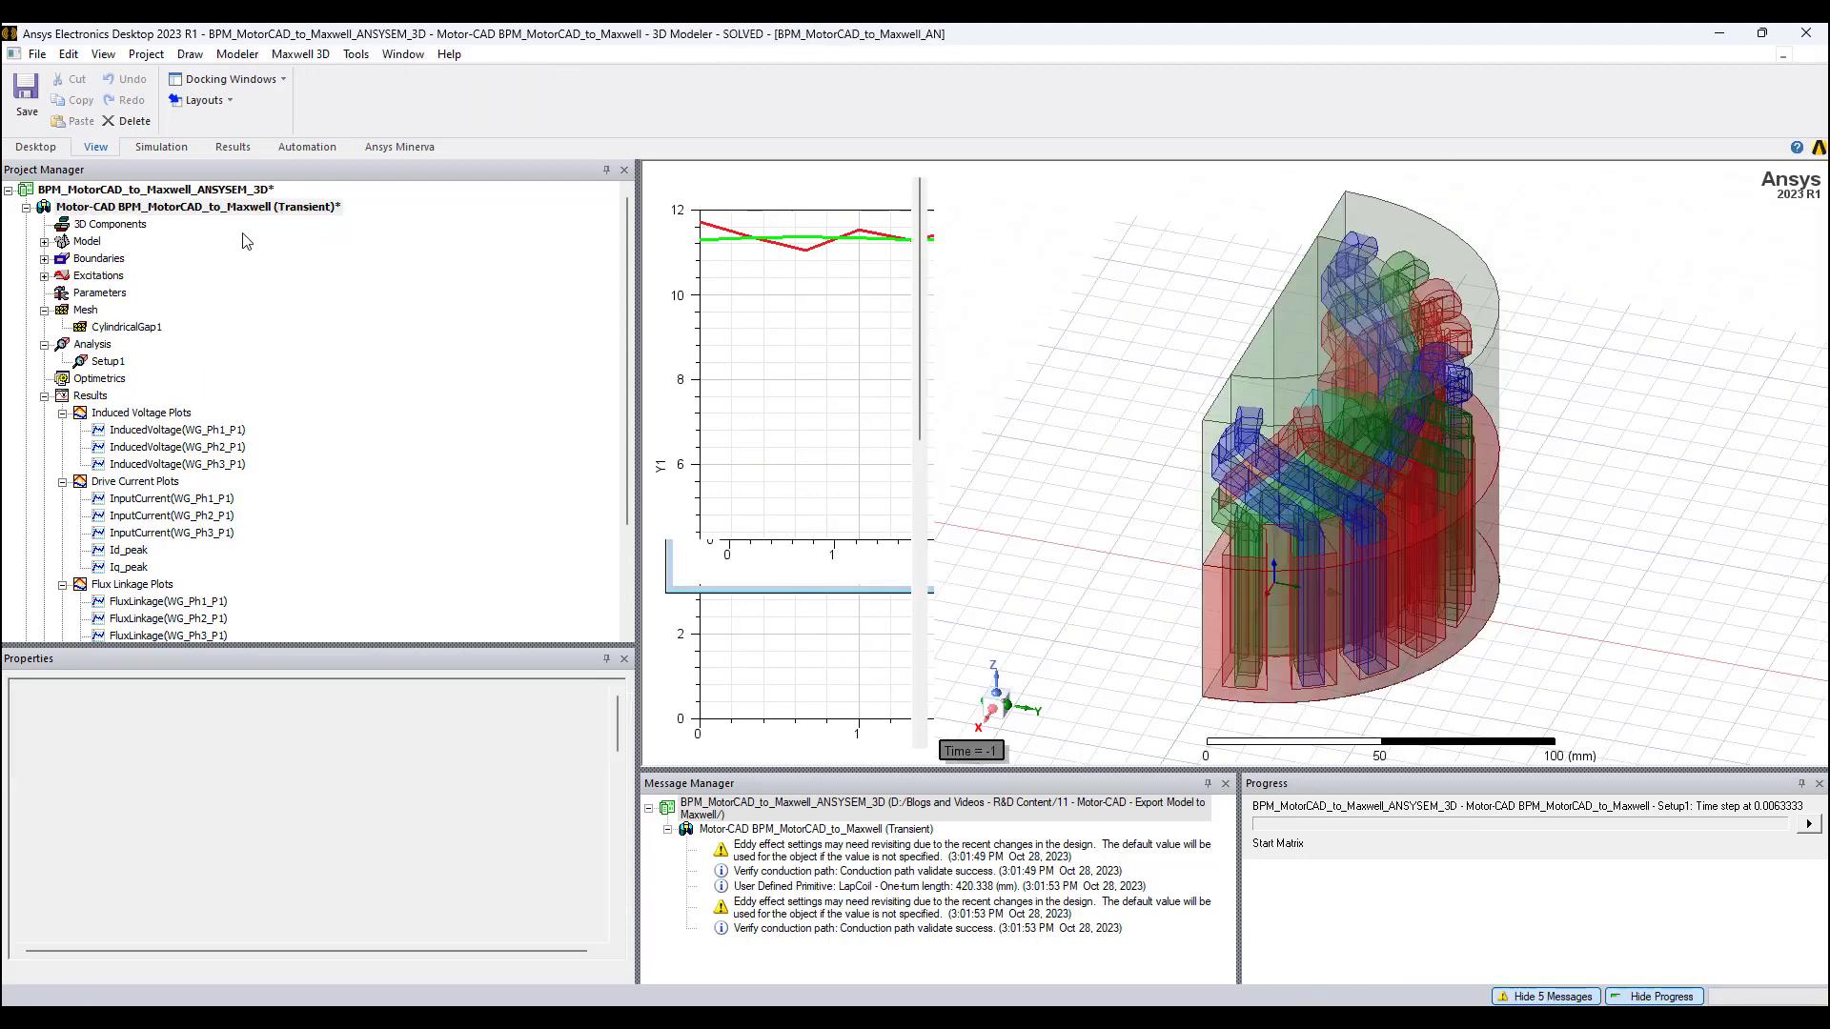
# Expand the Model branch and MotionSetup1 to reveal the Moving1 part and its properties
pyautogui.click(143, 328)
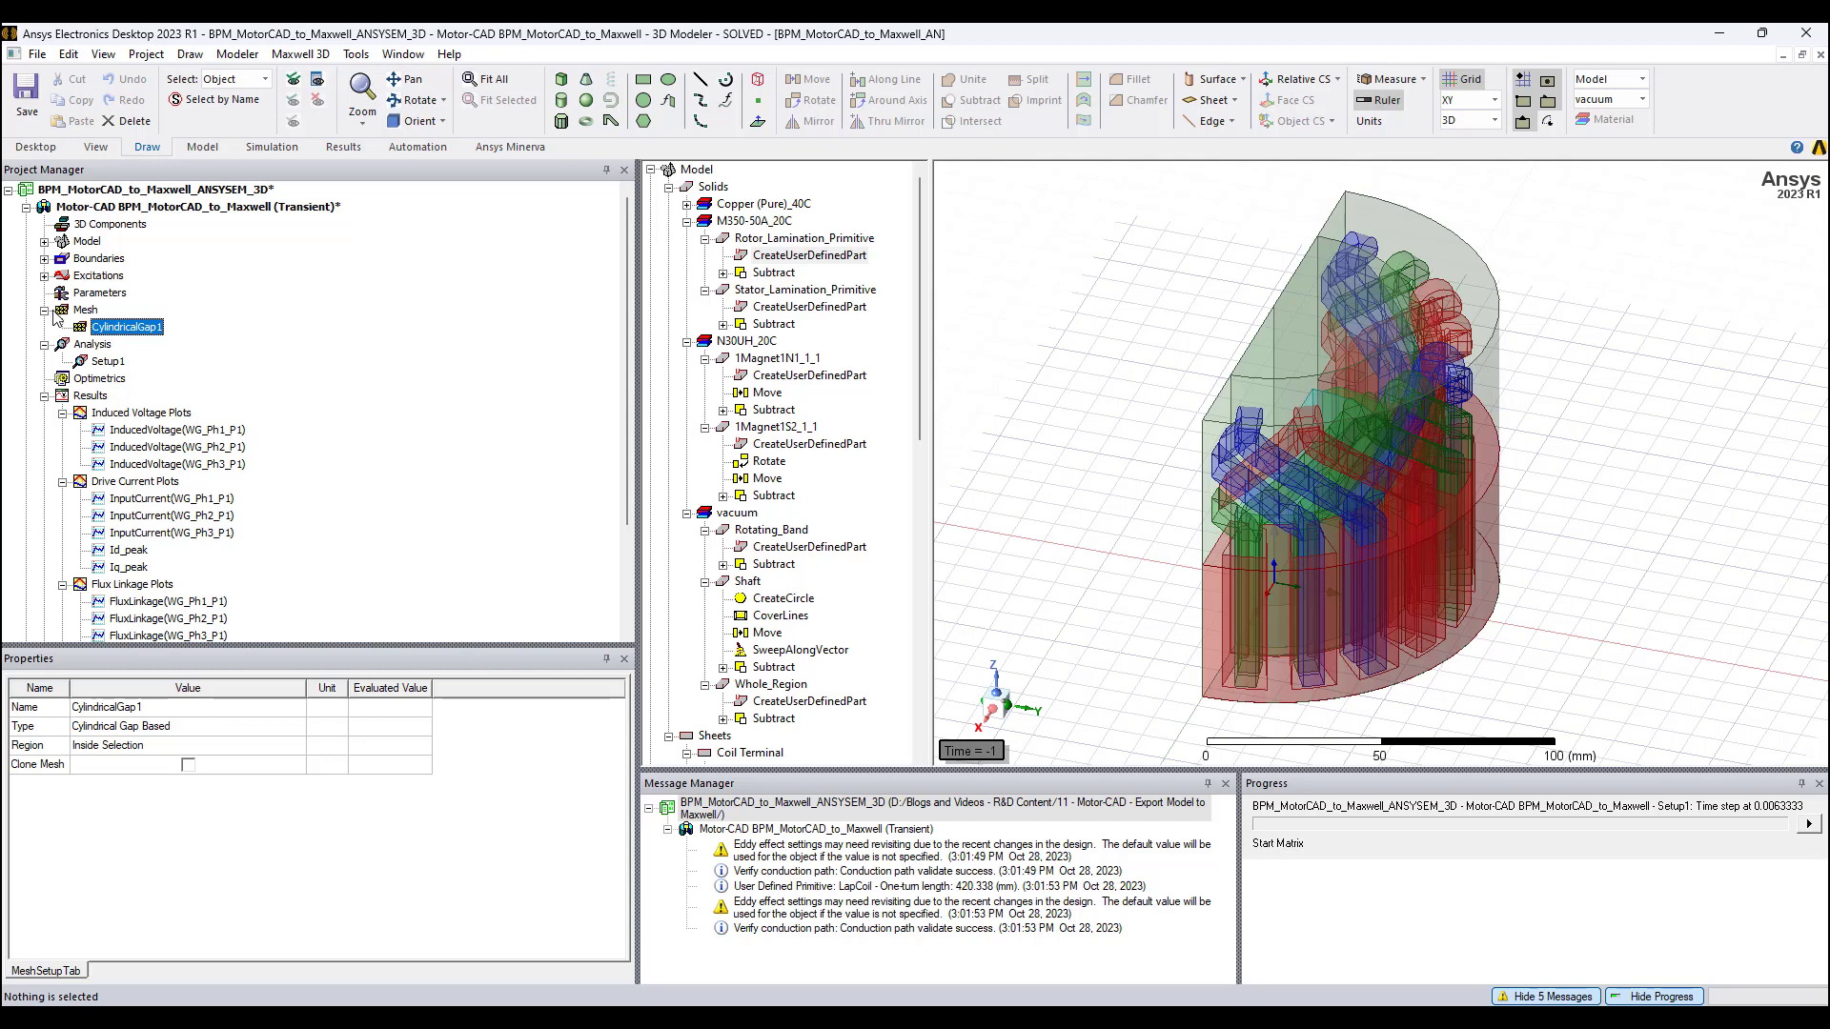
pyautogui.click(45, 242)
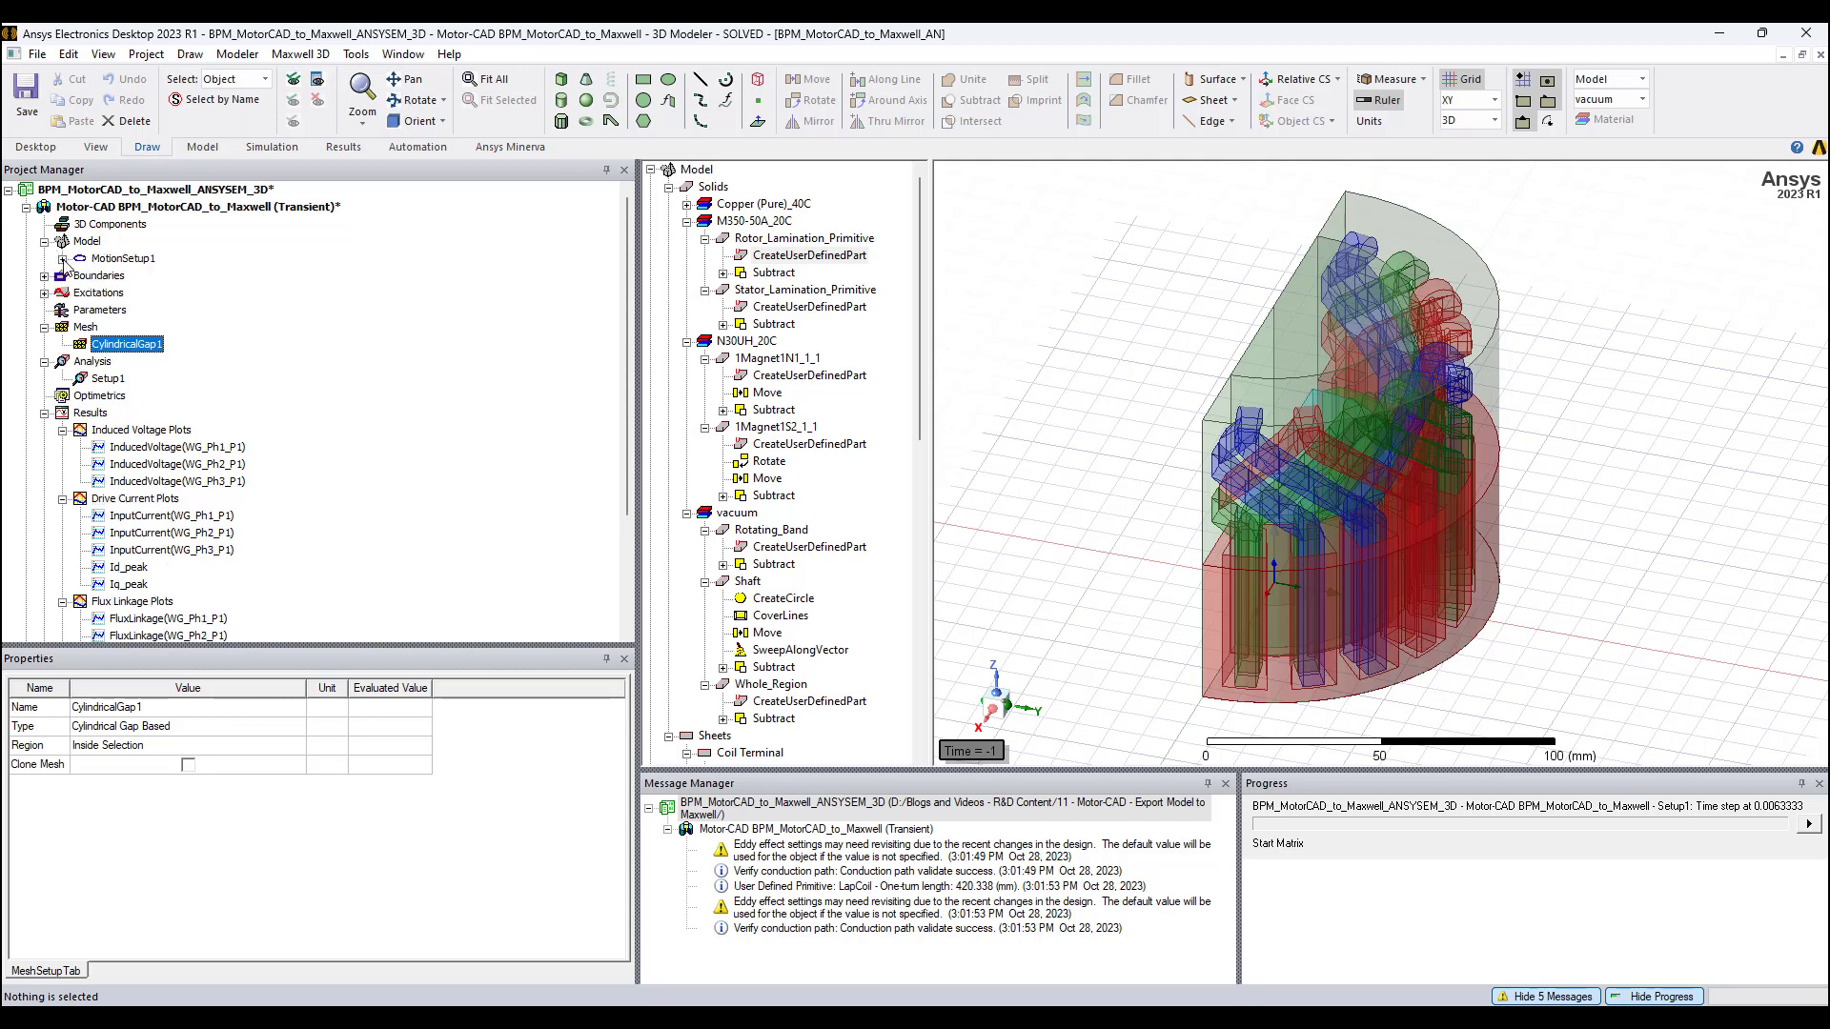
pyautogui.click(62, 259)
pyautogui.click(116, 275)
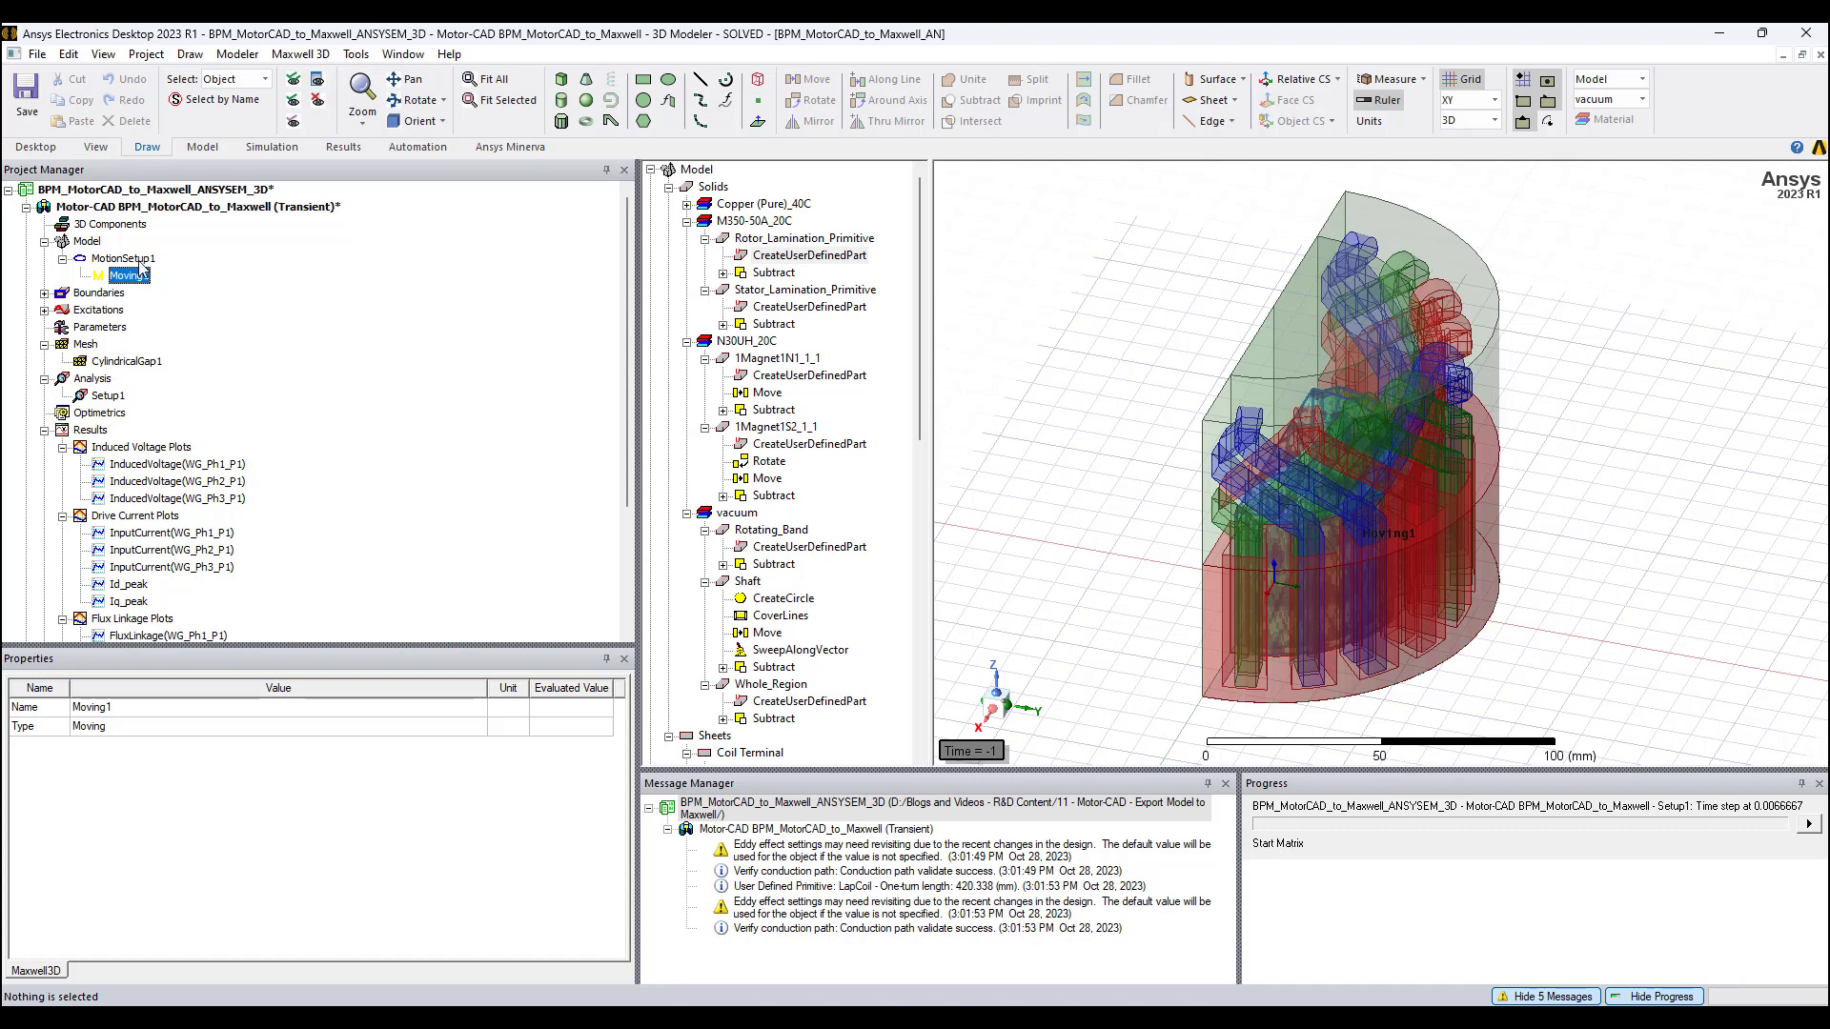
# Review MotionSetup1's initial position, mechanical and angular velocity settings, closing without changes
pyautogui.doubleClick(138, 259)
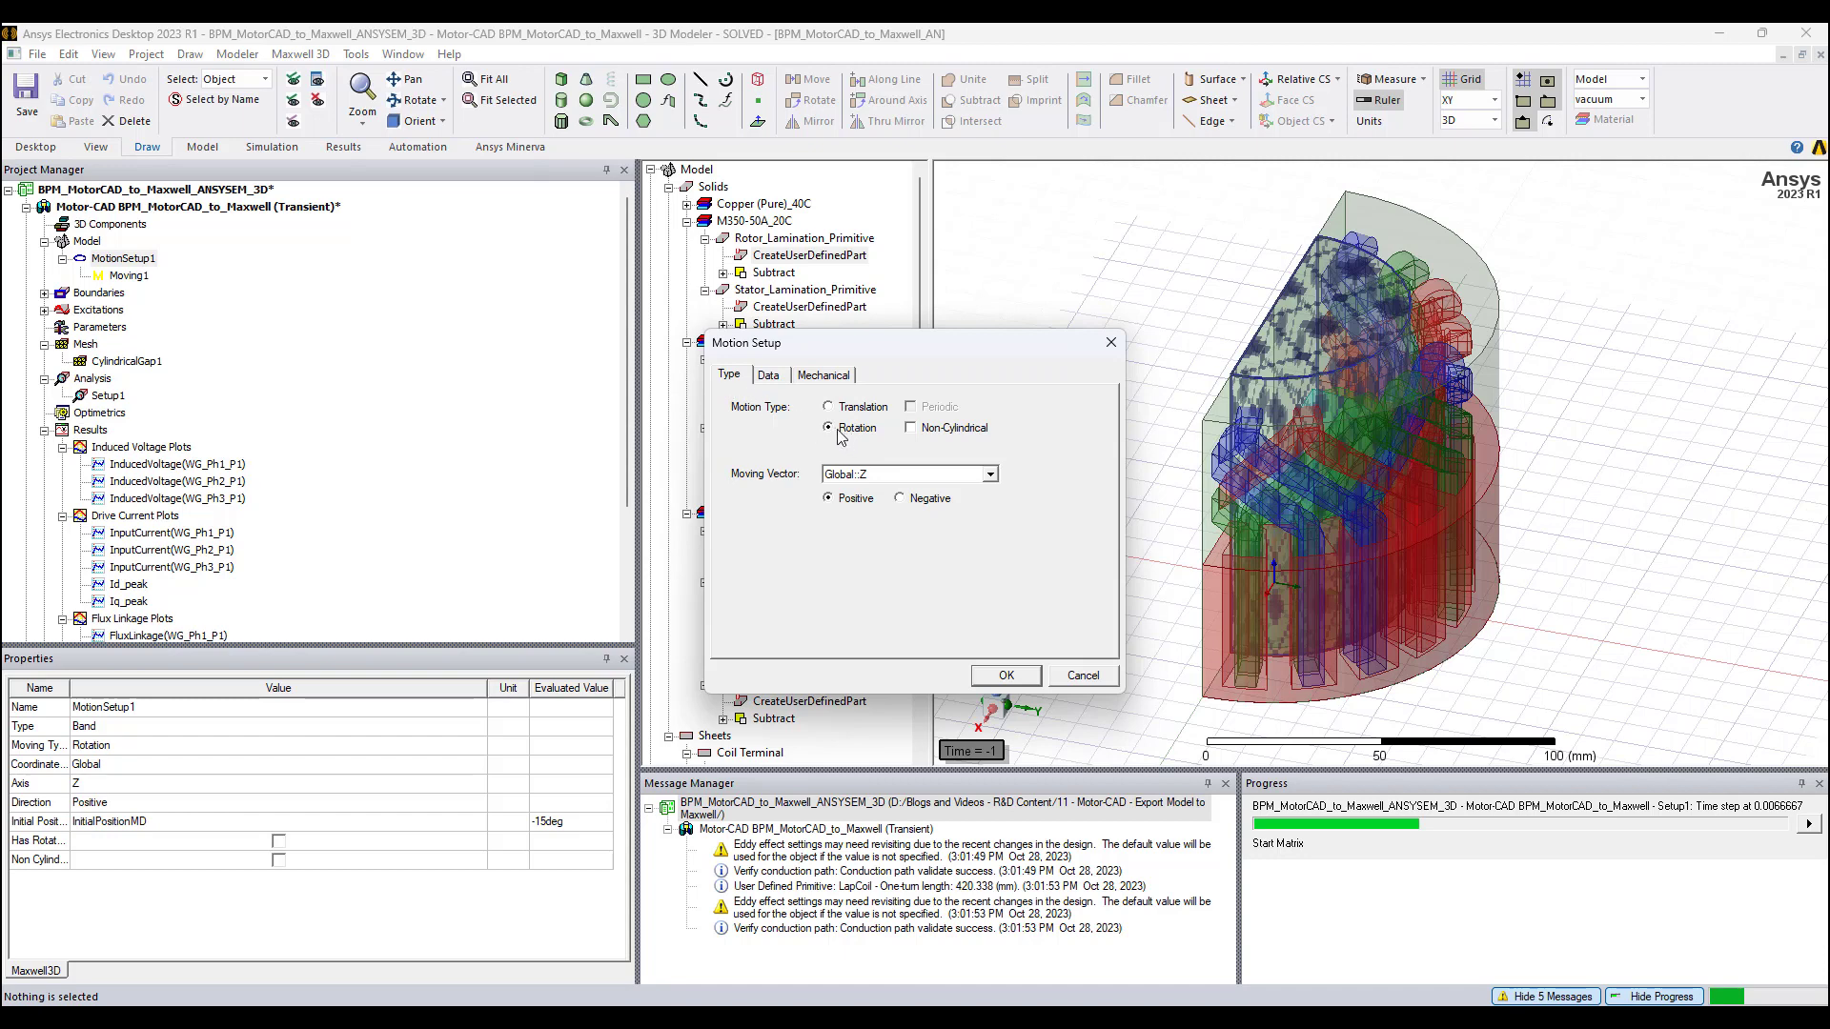
pyautogui.click(772, 376)
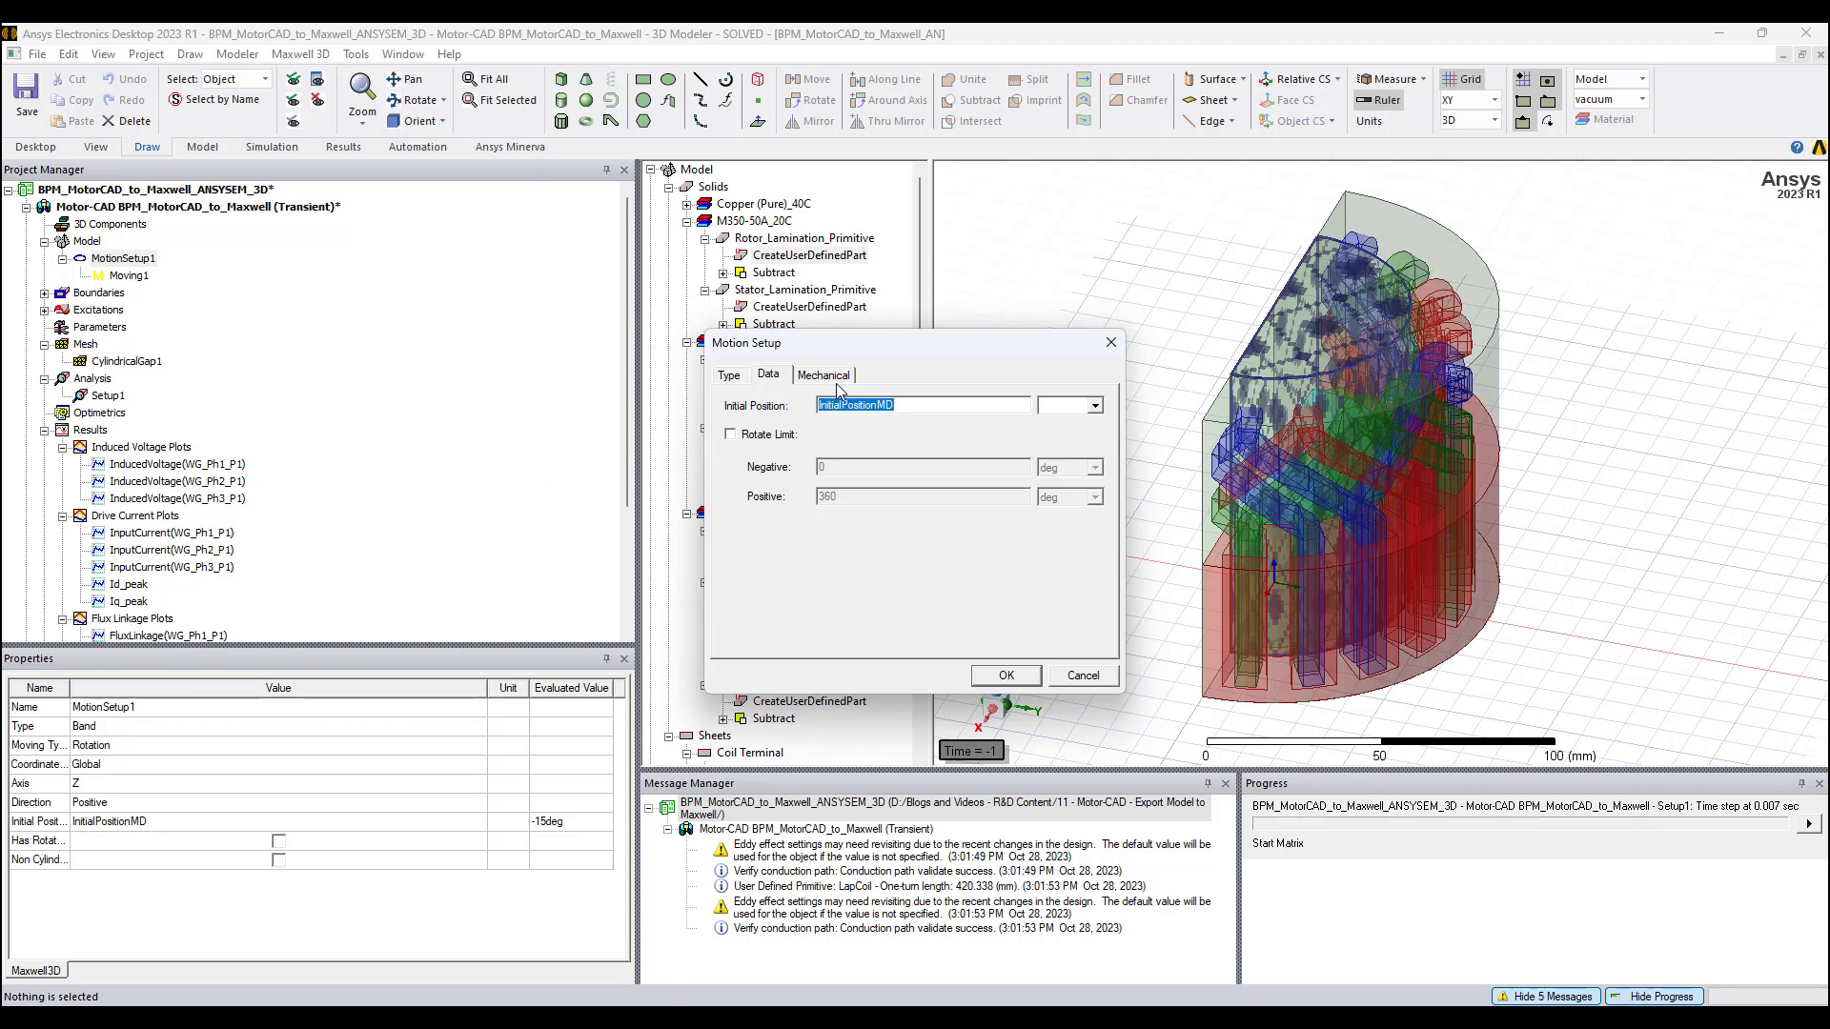
pyautogui.click(835, 377)
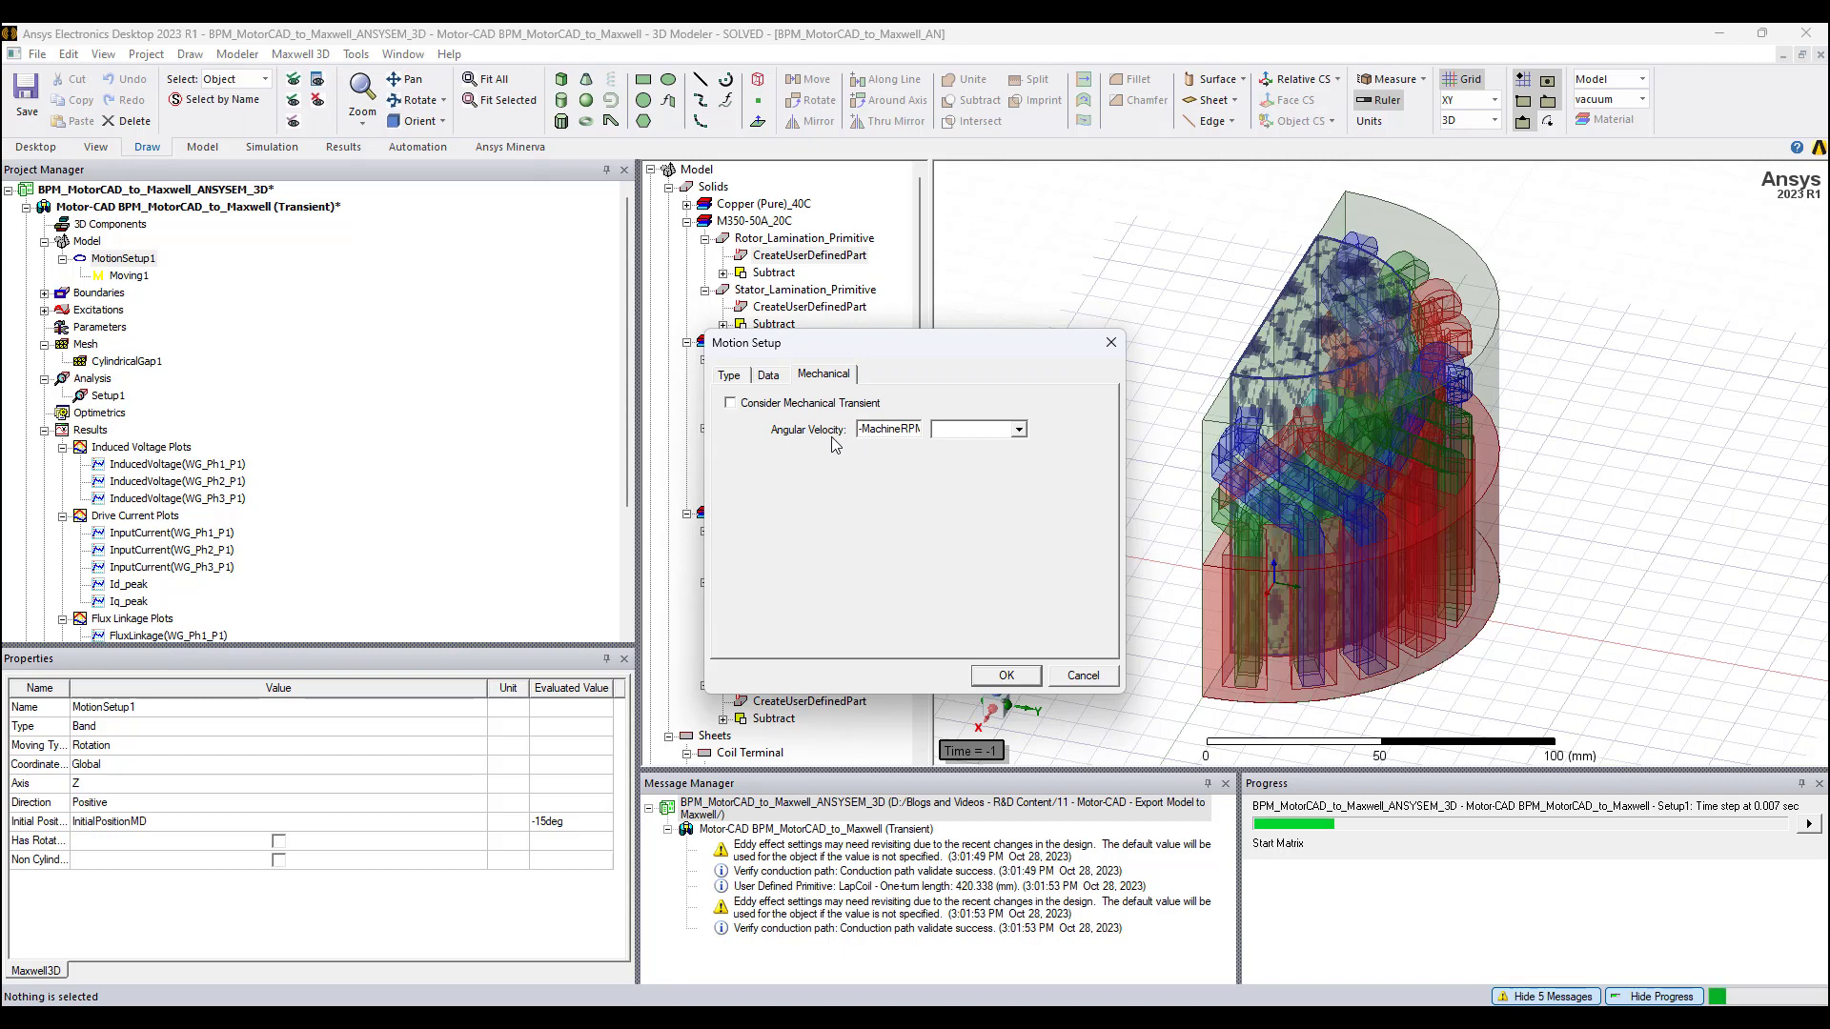
pyautogui.click(910, 430)
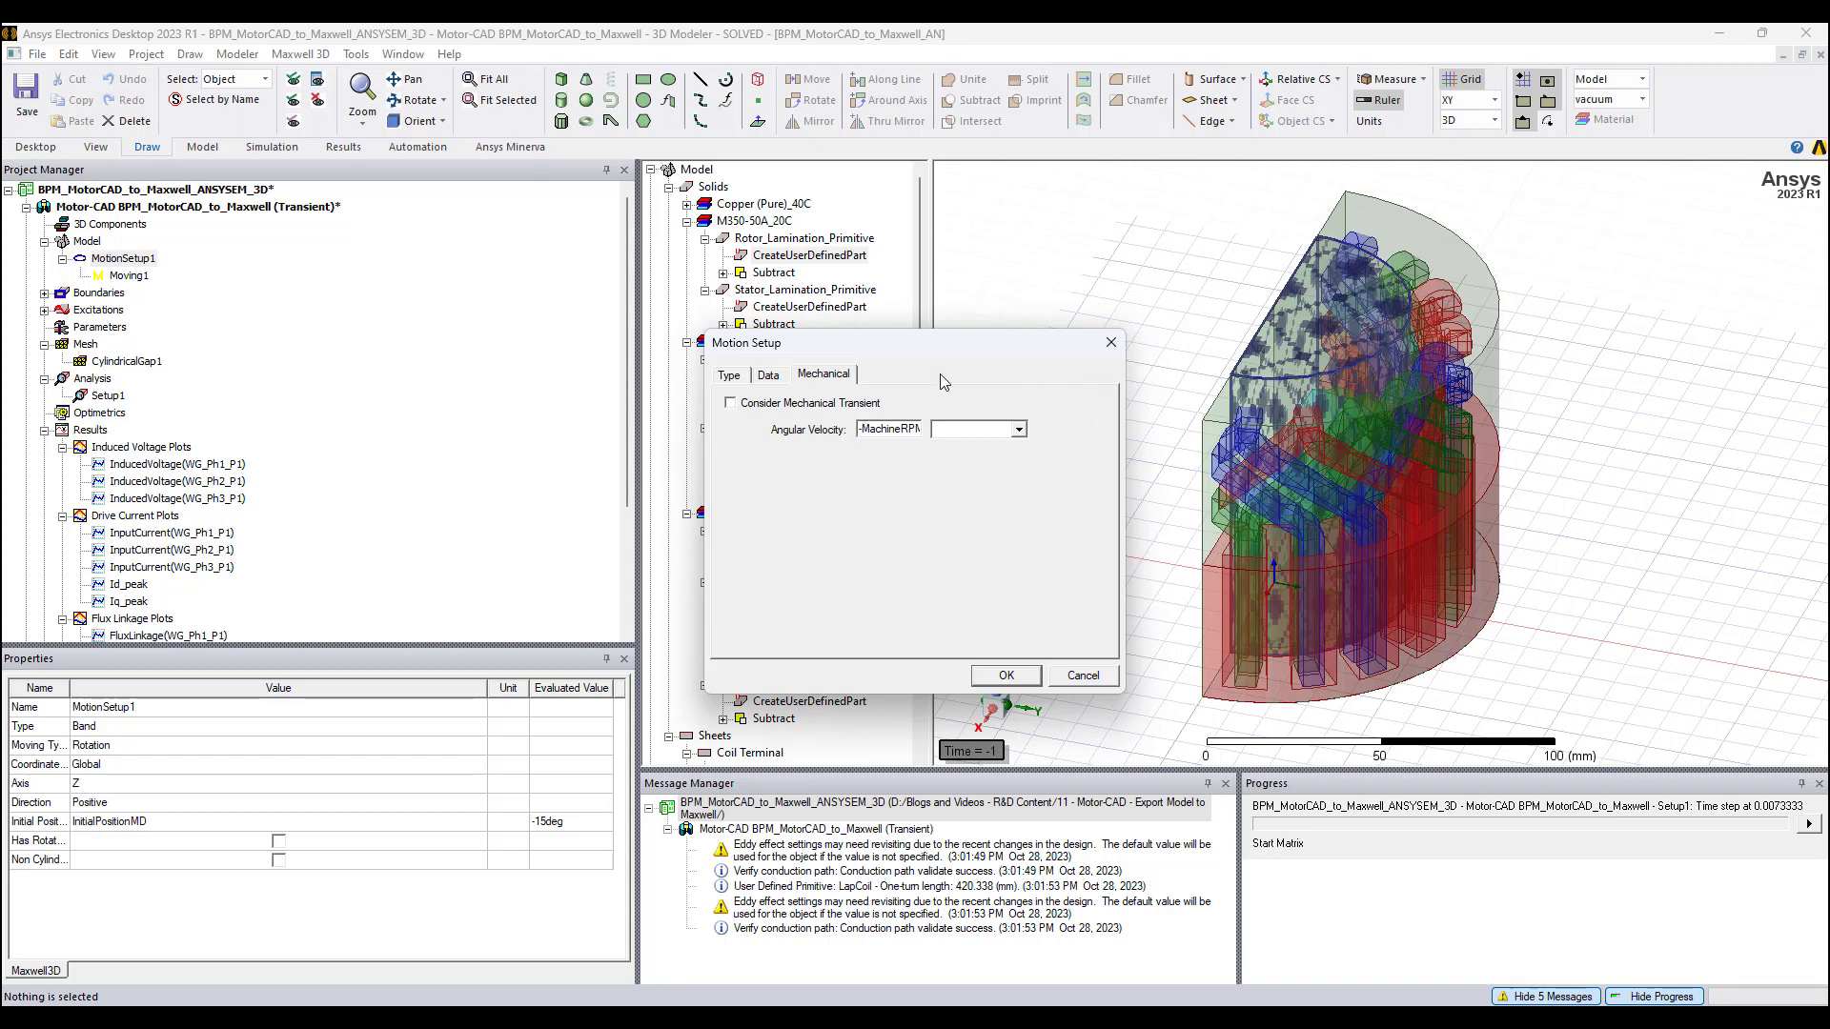
pyautogui.click(767, 379)
pyautogui.click(1110, 342)
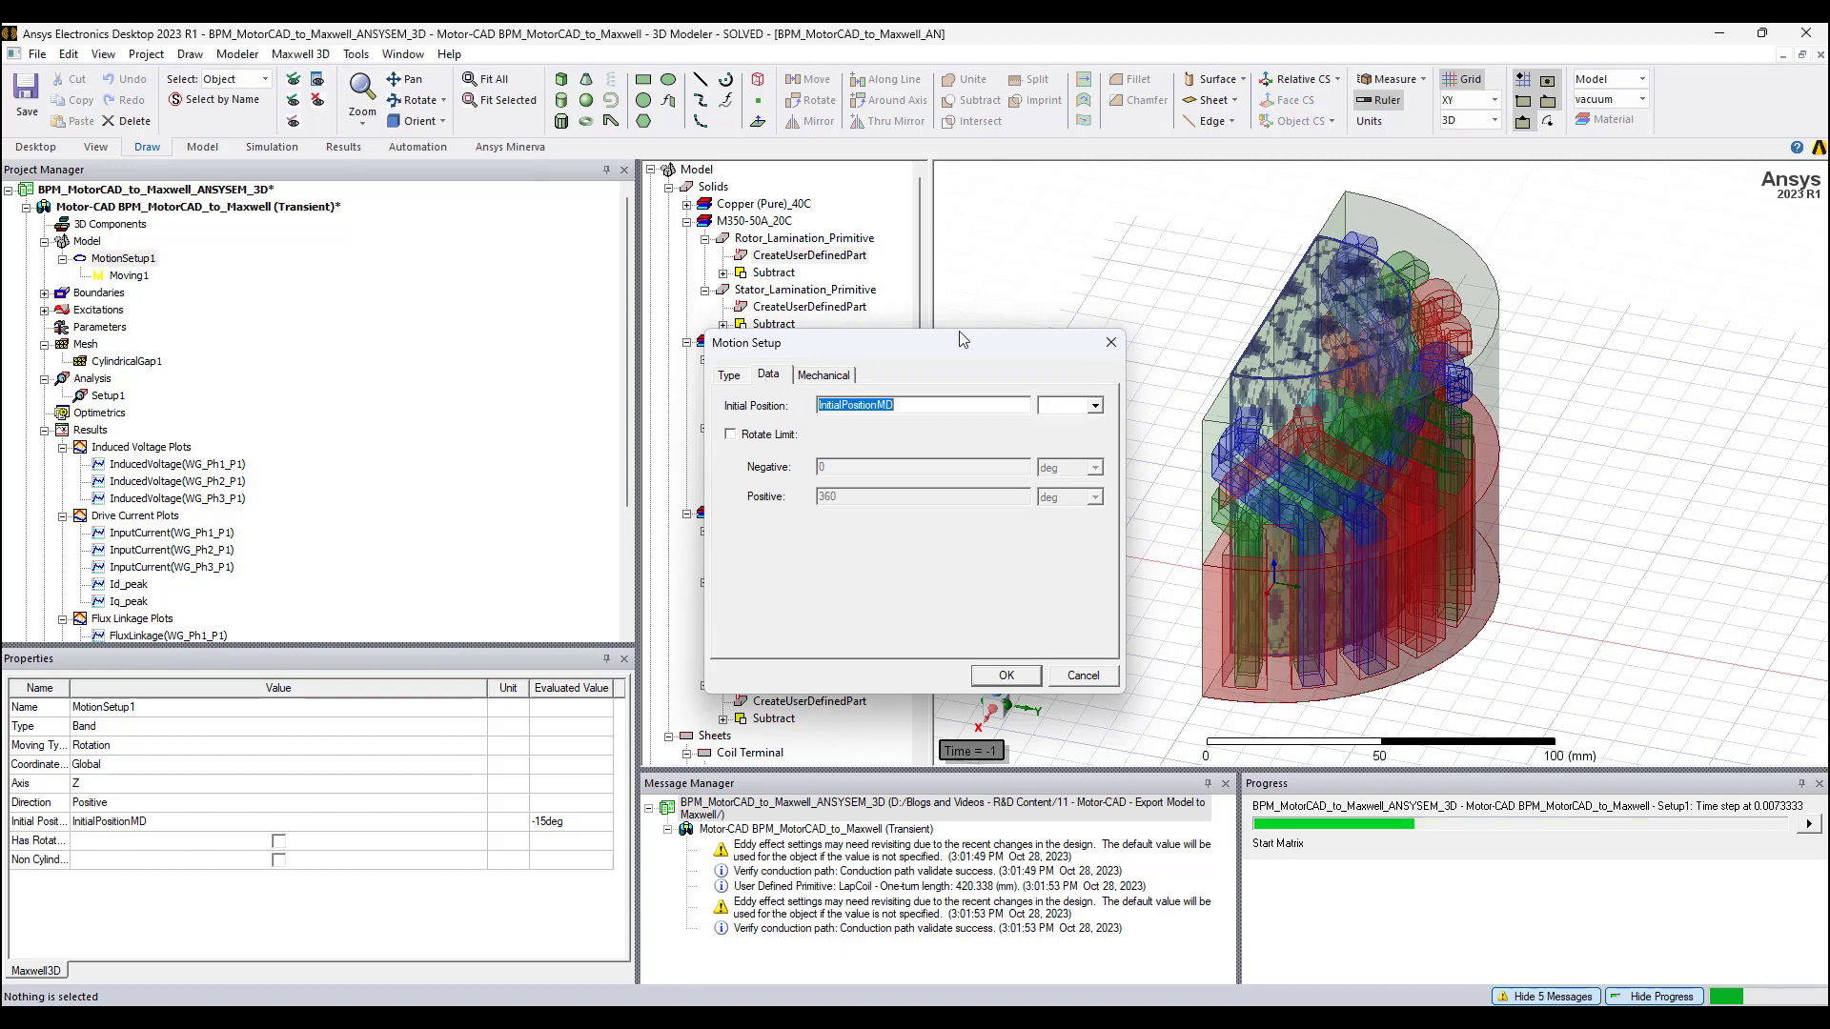
pyautogui.click(246, 212)
# Show full design variable names, highlighting InitialPositionMD -15deg and MachineRPM 3000rpm, then restore the project tree
pyautogui.moveTo(243, 649); pyautogui.dragTo(240, 427)
pyautogui.moveTo(69, 467); pyautogui.dragTo(164, 467)
pyautogui.scroll(-10, 98, 658)
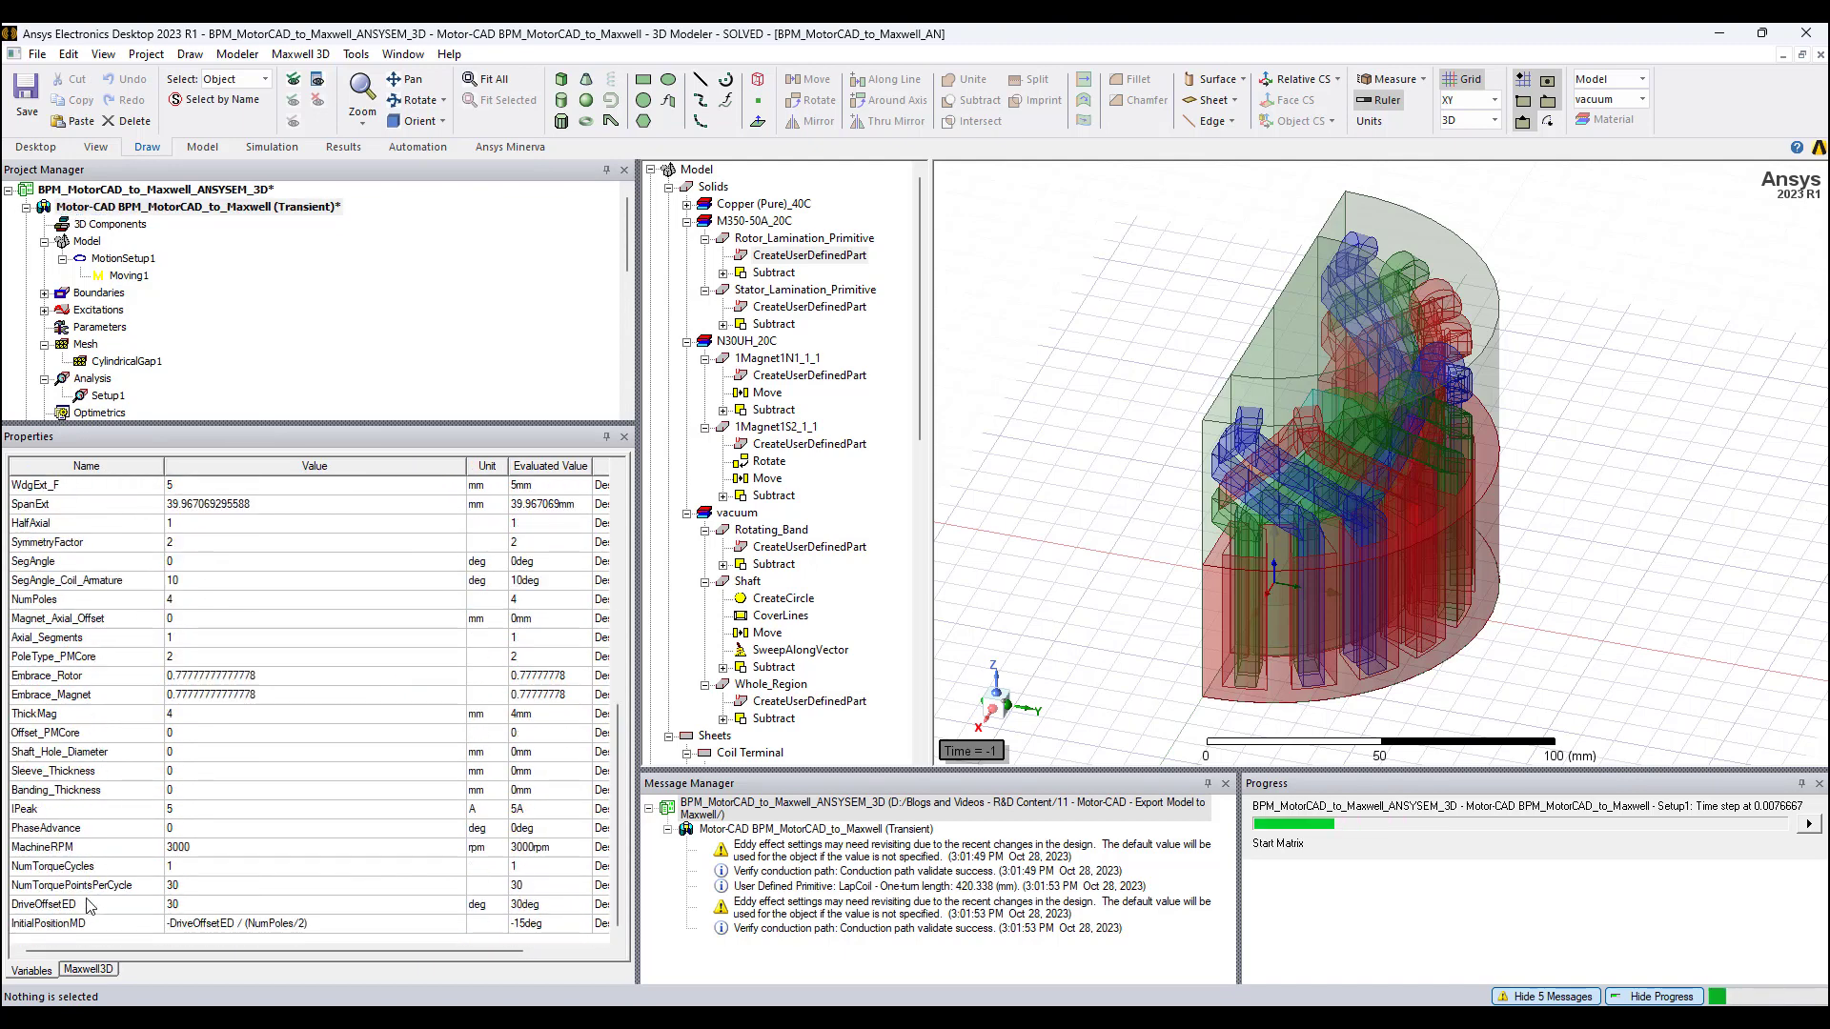
pyautogui.click(80, 924)
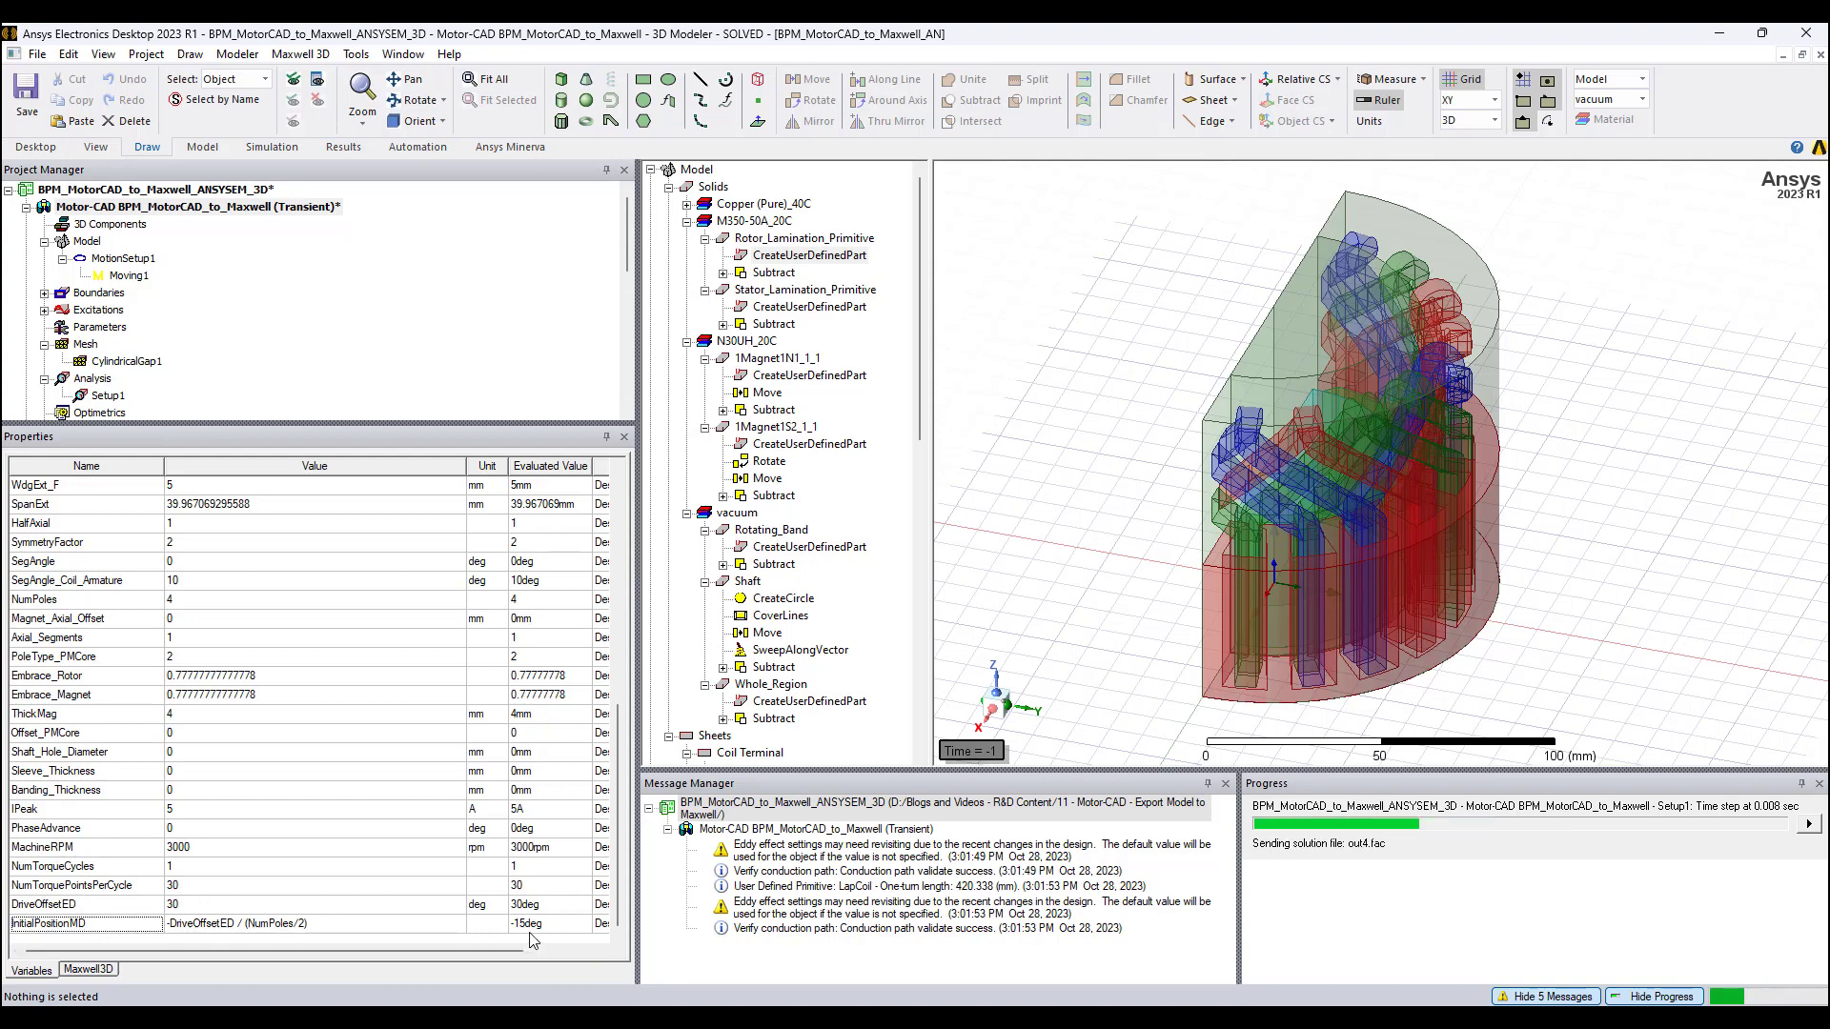
pyautogui.click(50, 850)
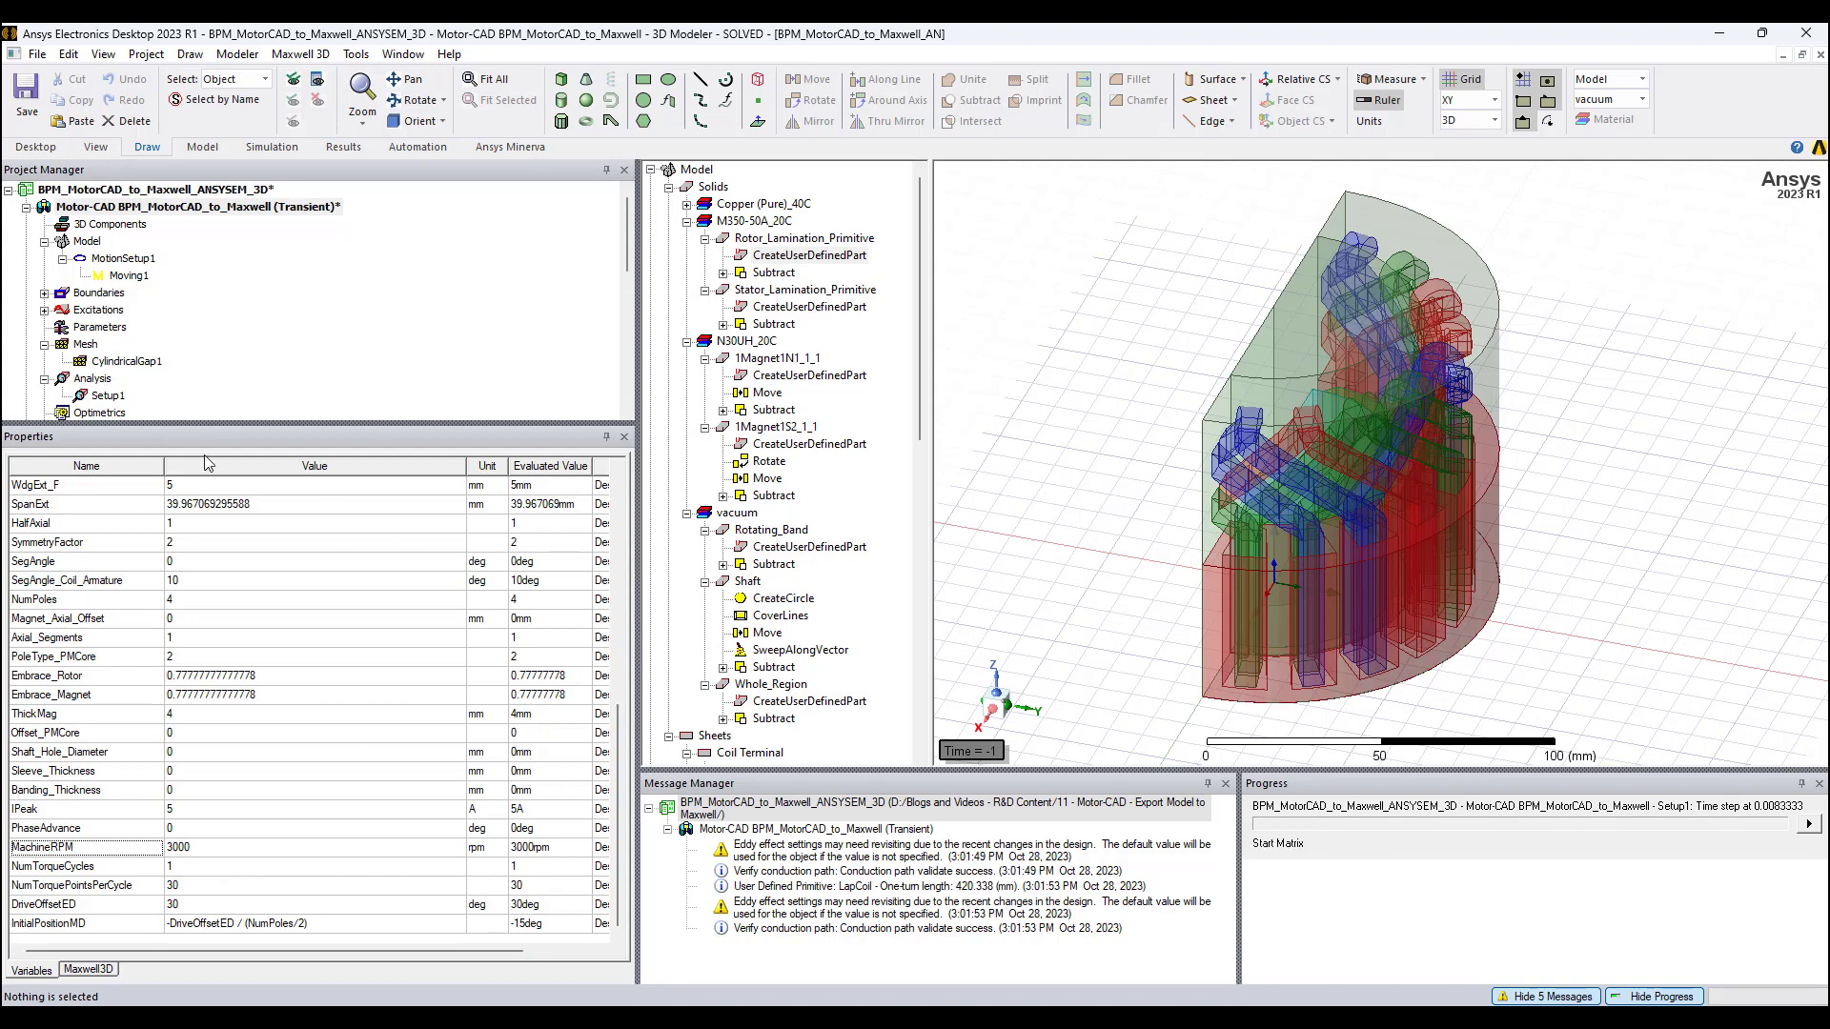
pyautogui.moveTo(162, 426); pyautogui.dragTo(148, 685)
# Open the Induced Voltage Plots report under Results
pyautogui.doubleClick(145, 446)
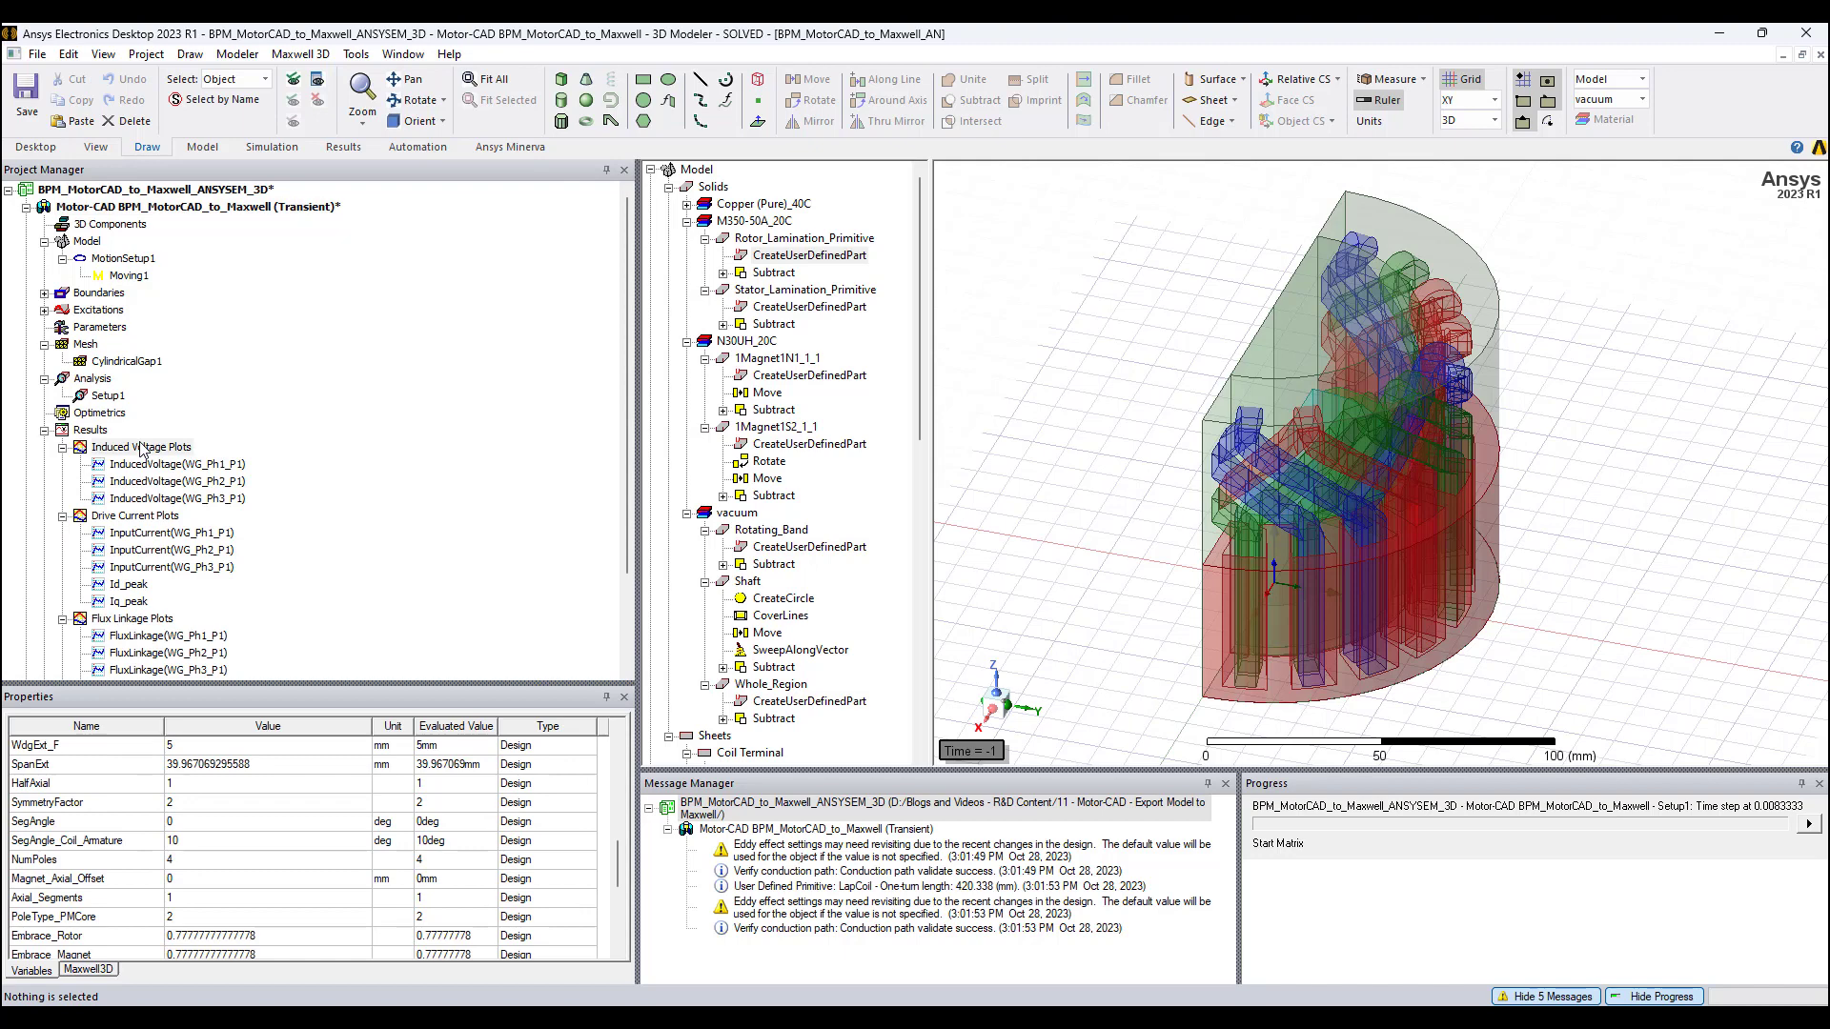